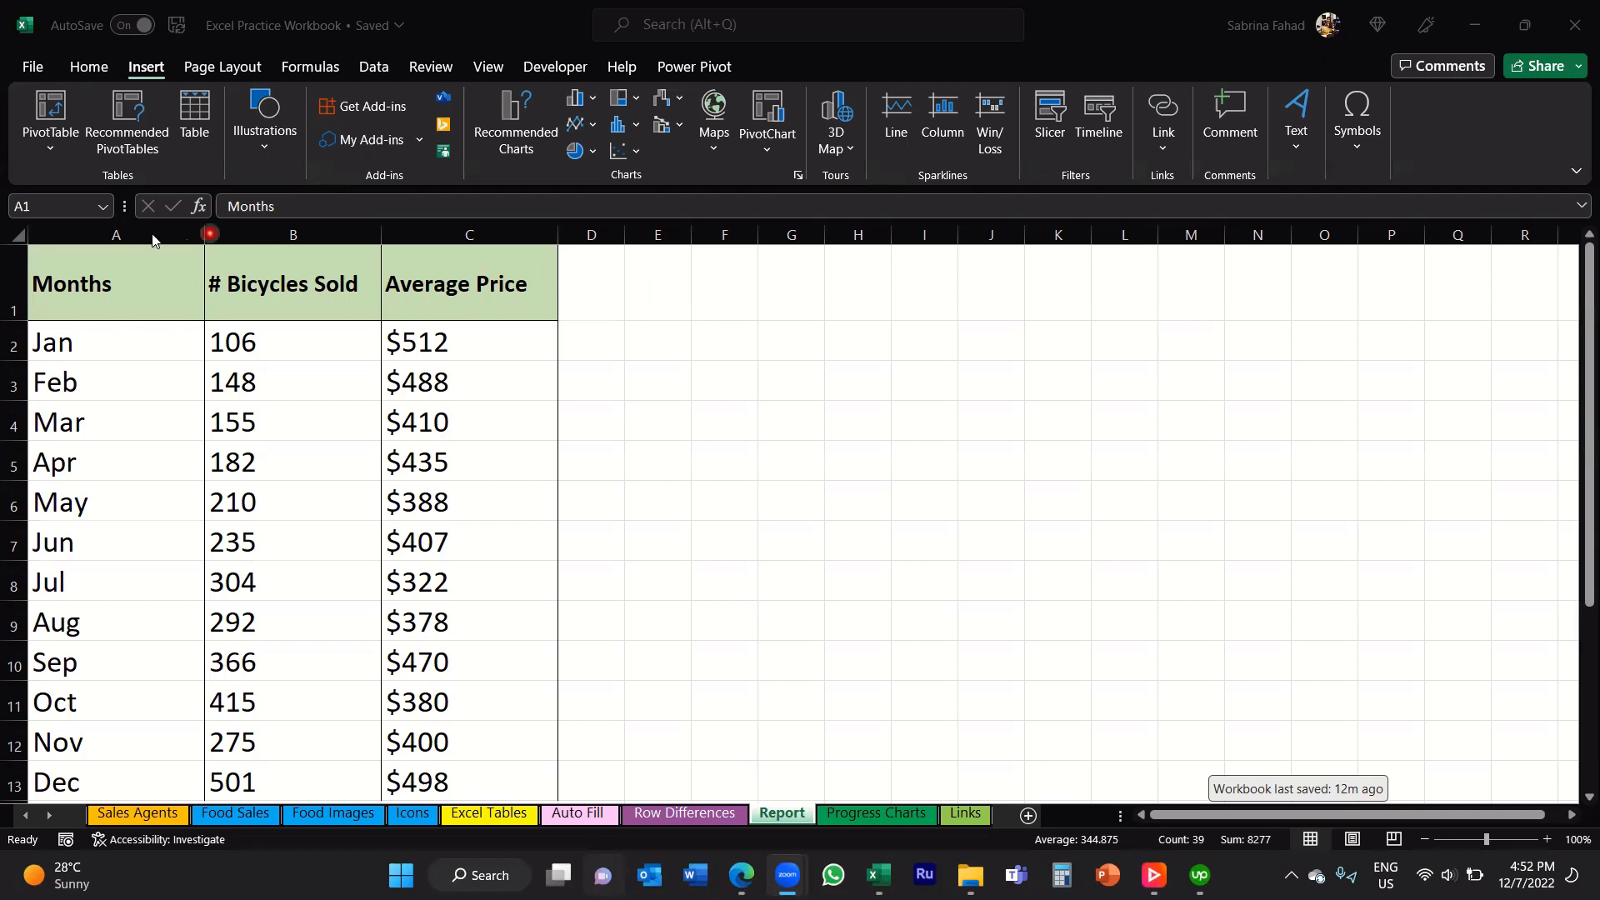
Step: Examine the Months, # Bicycles Sold and Average Price column headers of the data table
click(141, 272)
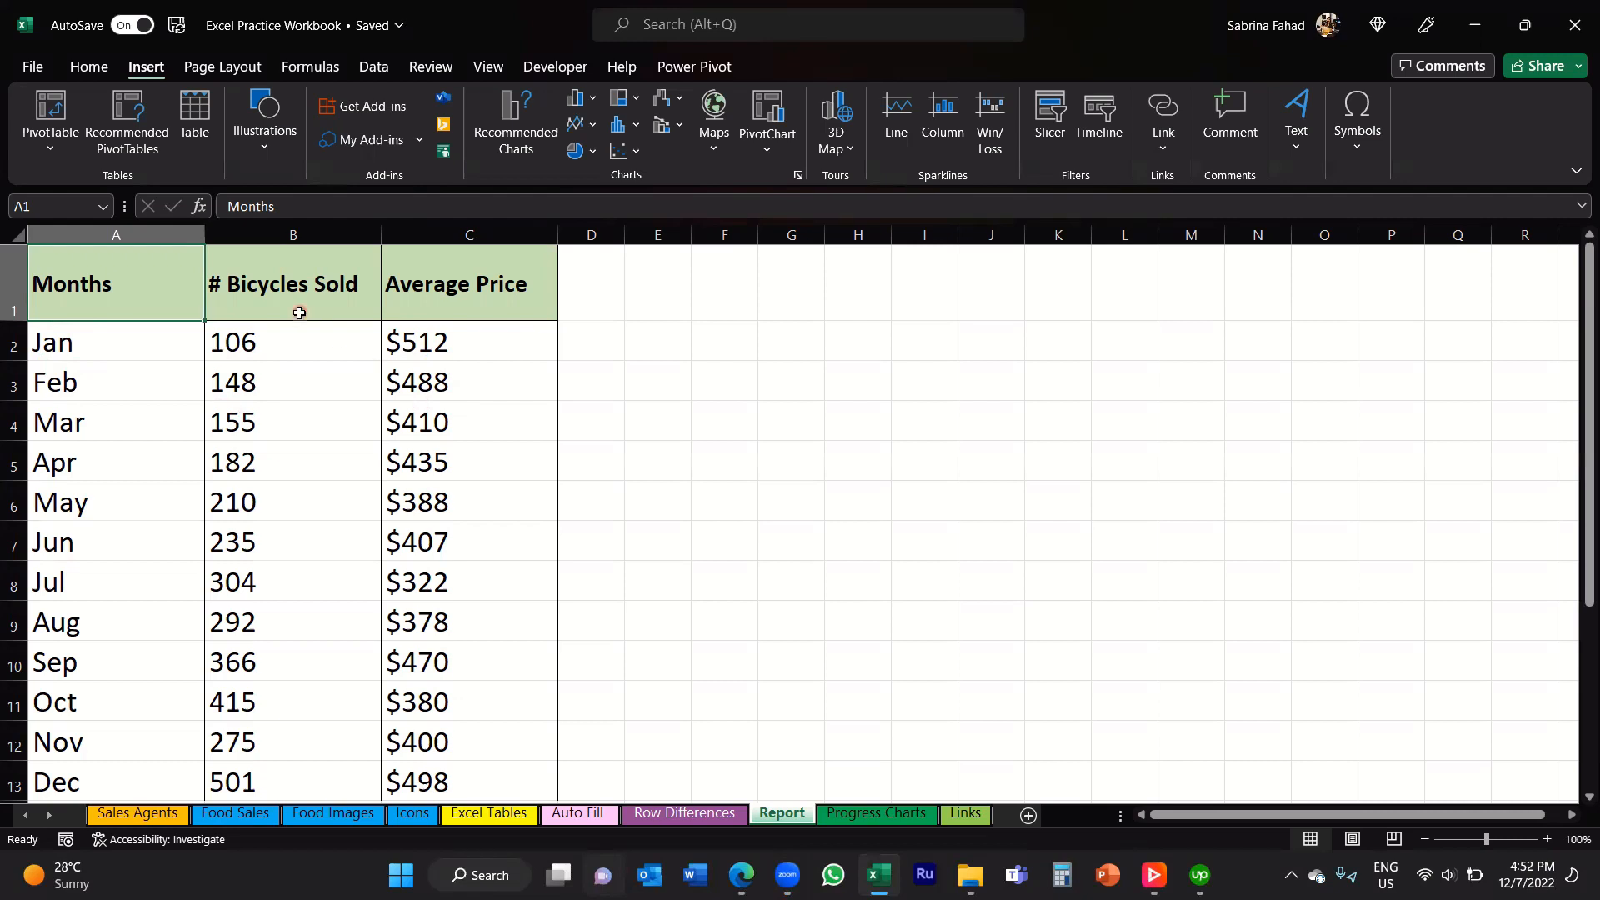
click(313, 310)
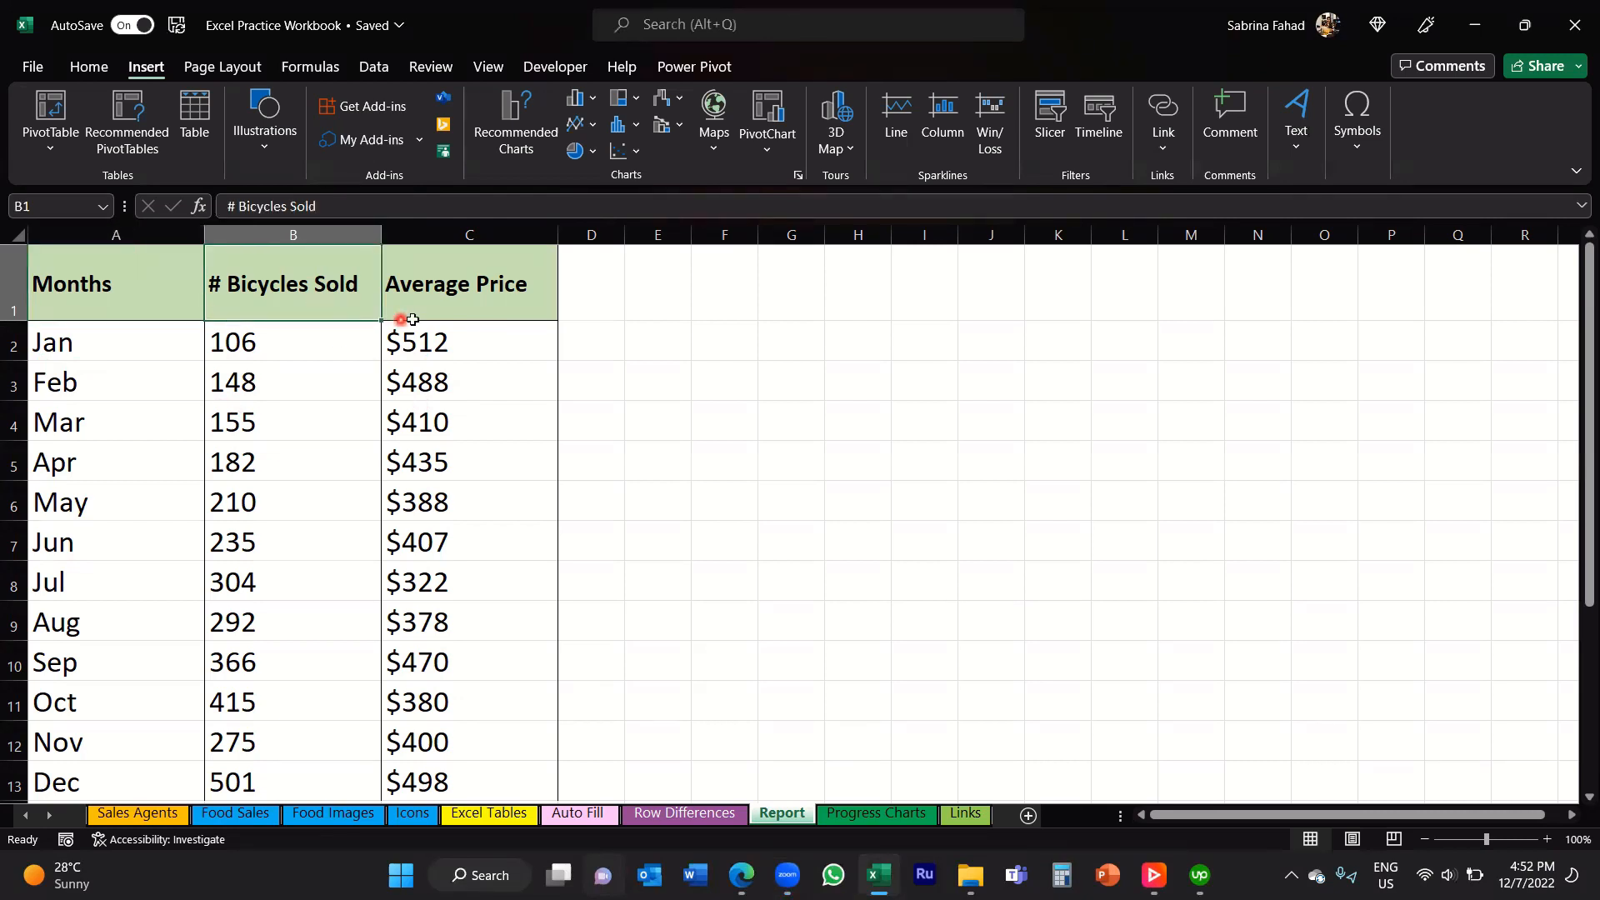
click(447, 311)
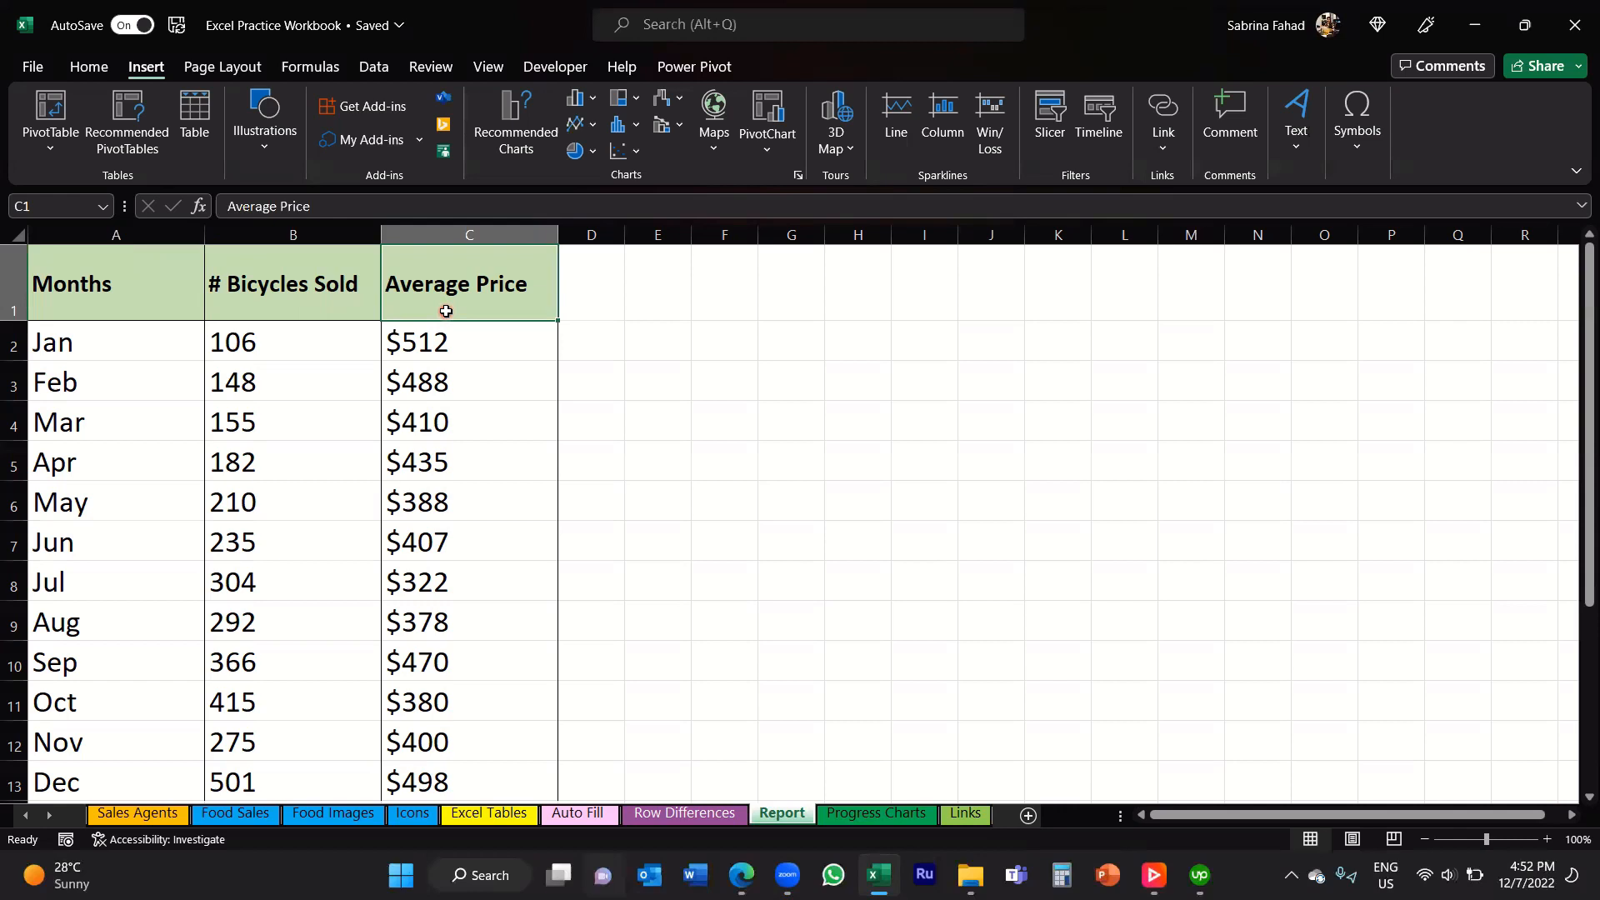
click(349, 313)
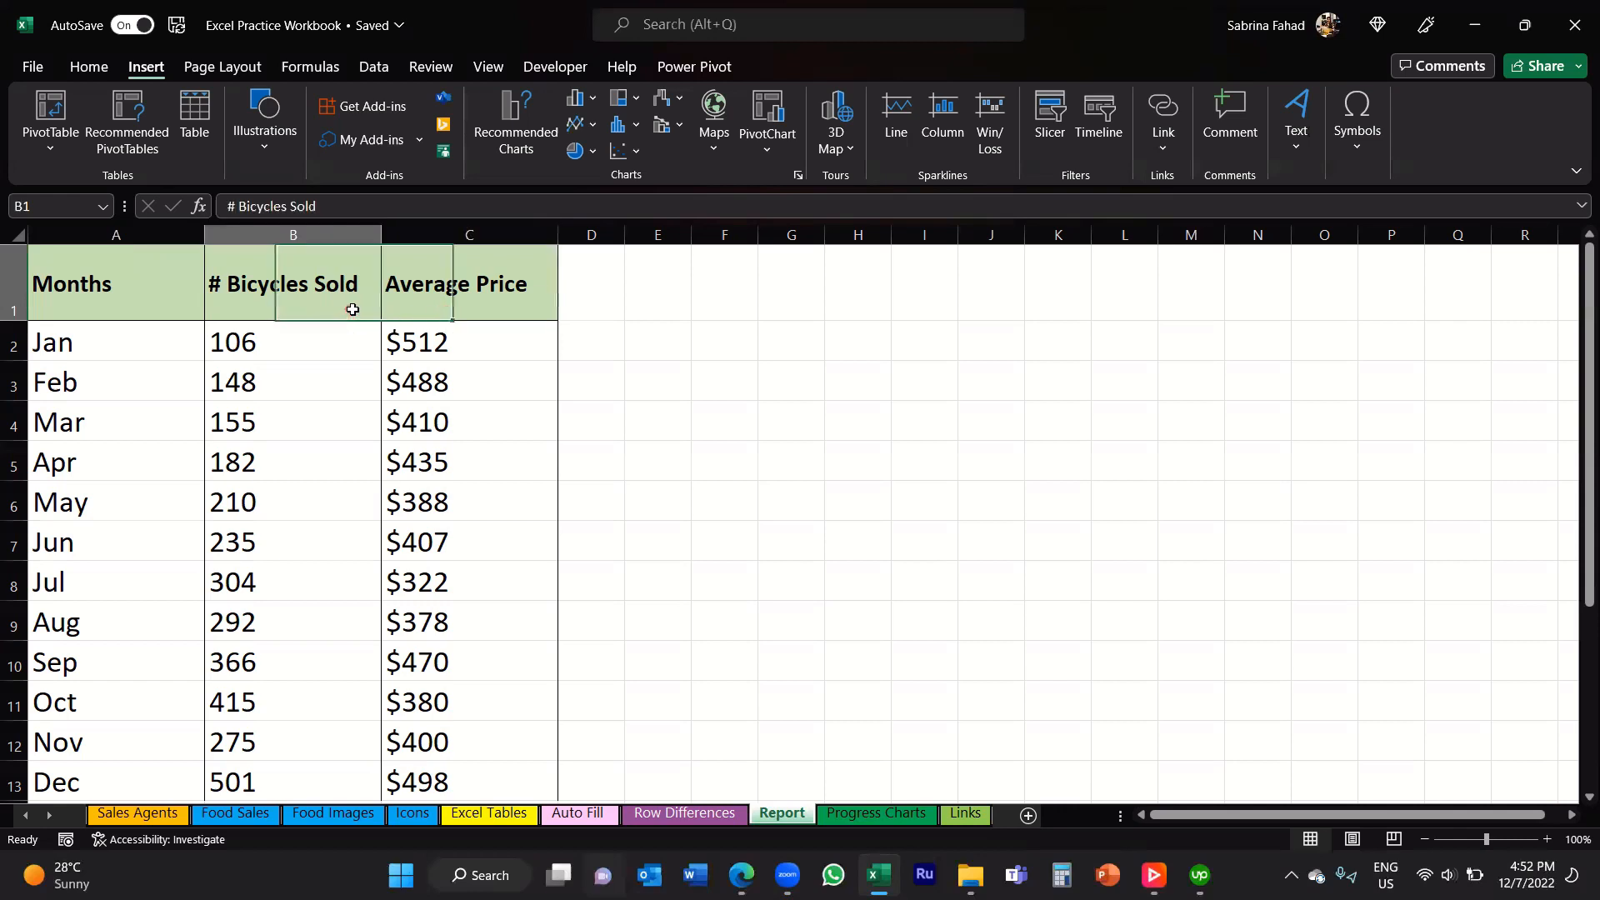
click(422, 309)
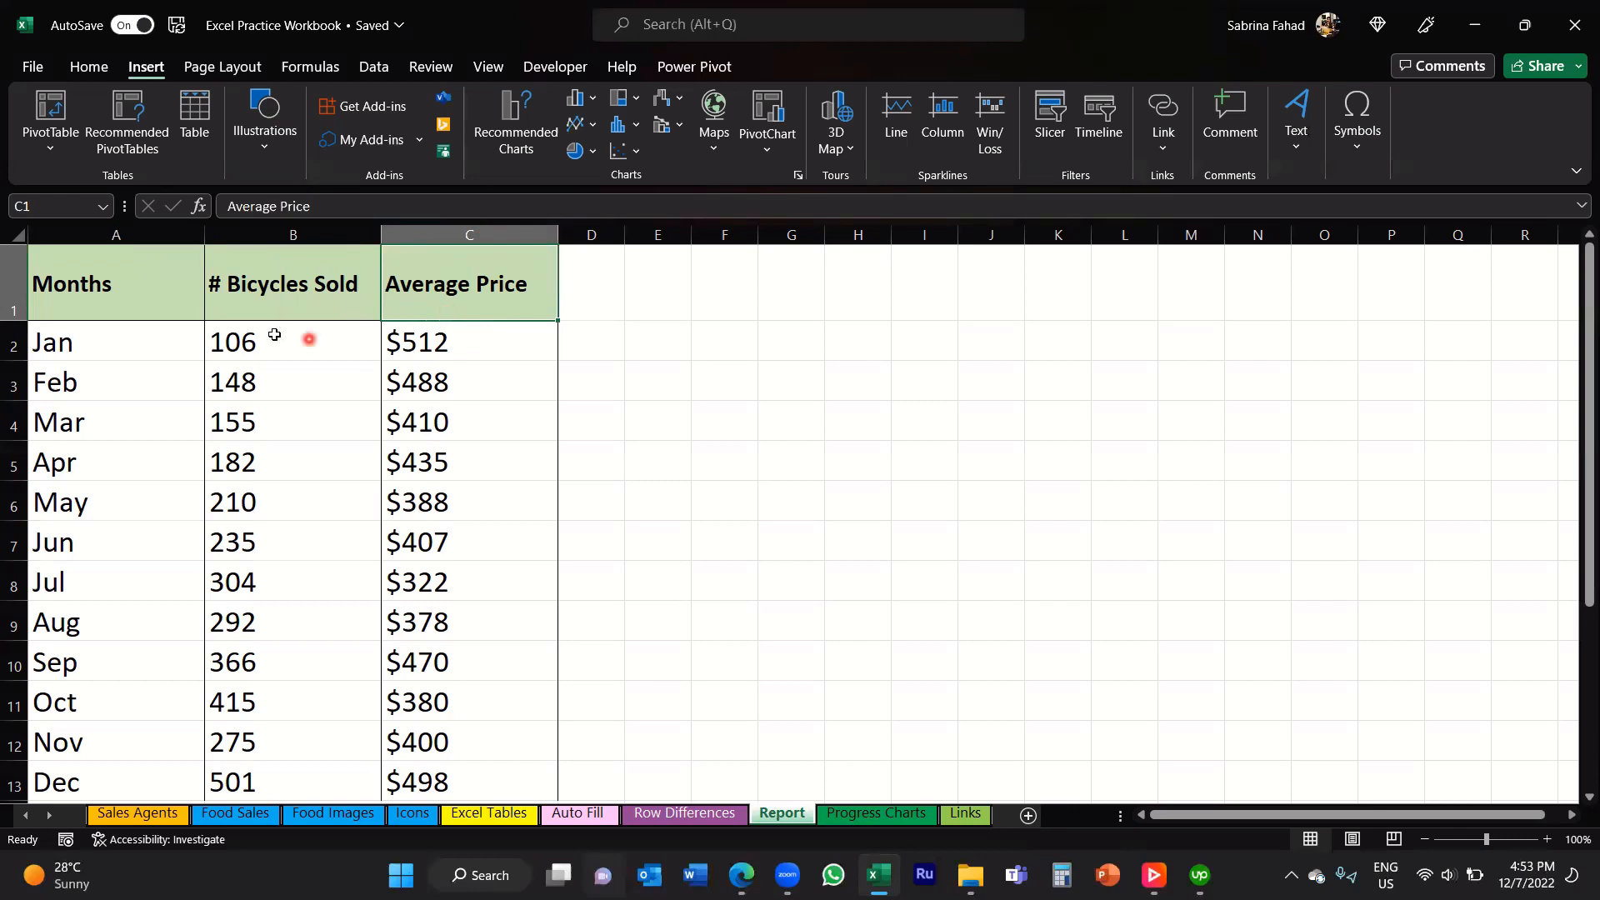
click(293, 311)
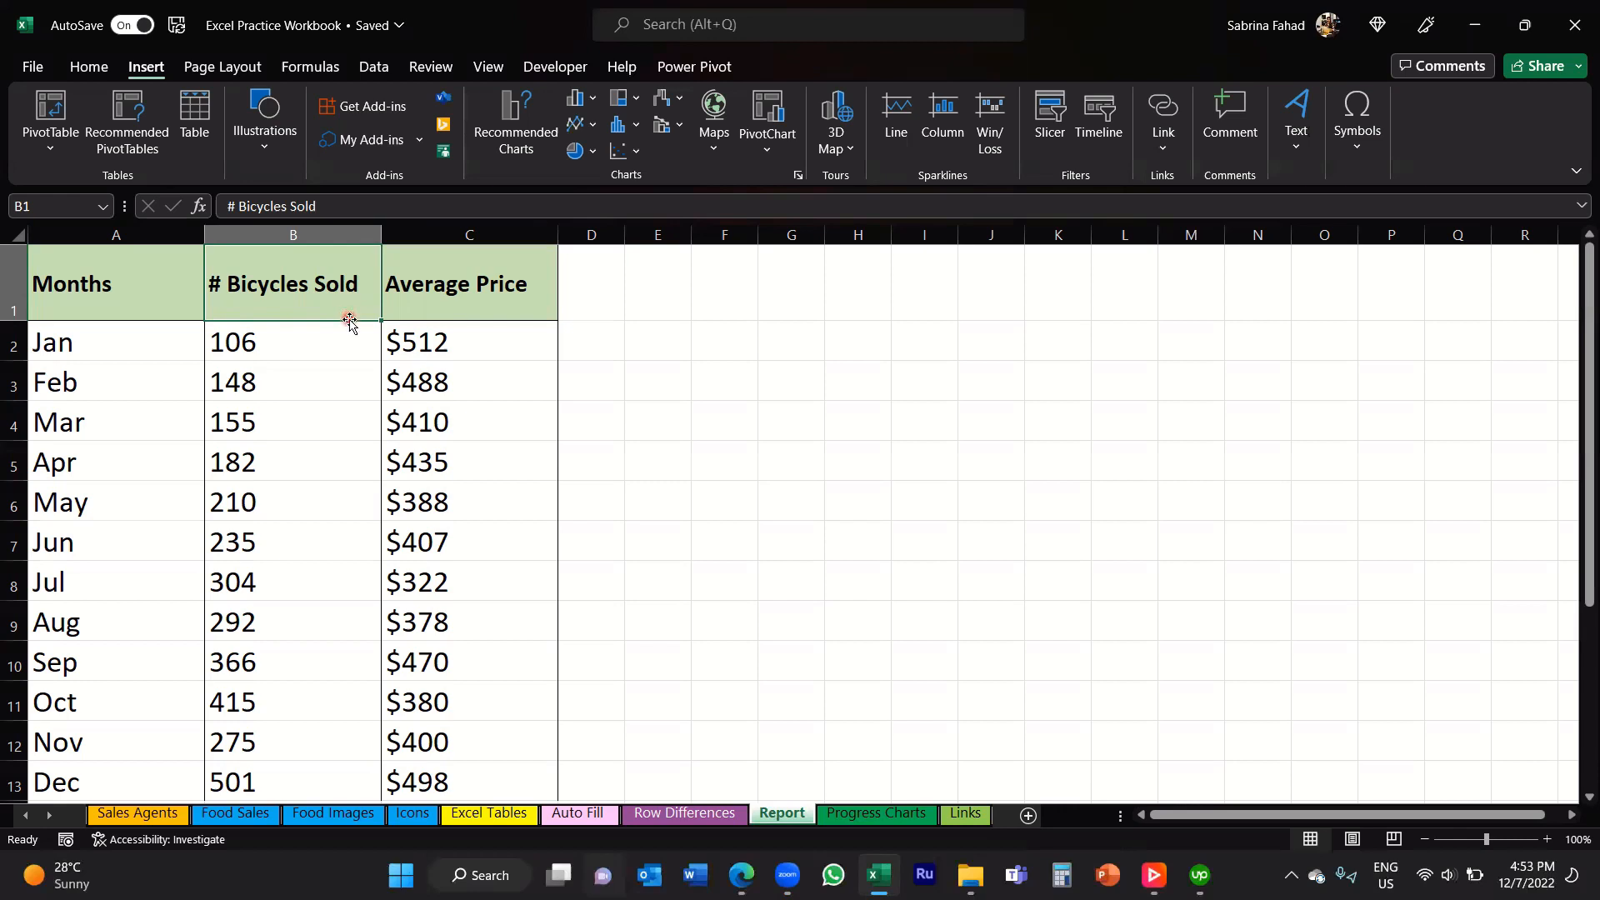
Step: Insert a Clustered Column - Line combo chart from the whole data range A1:C13
click(143, 288)
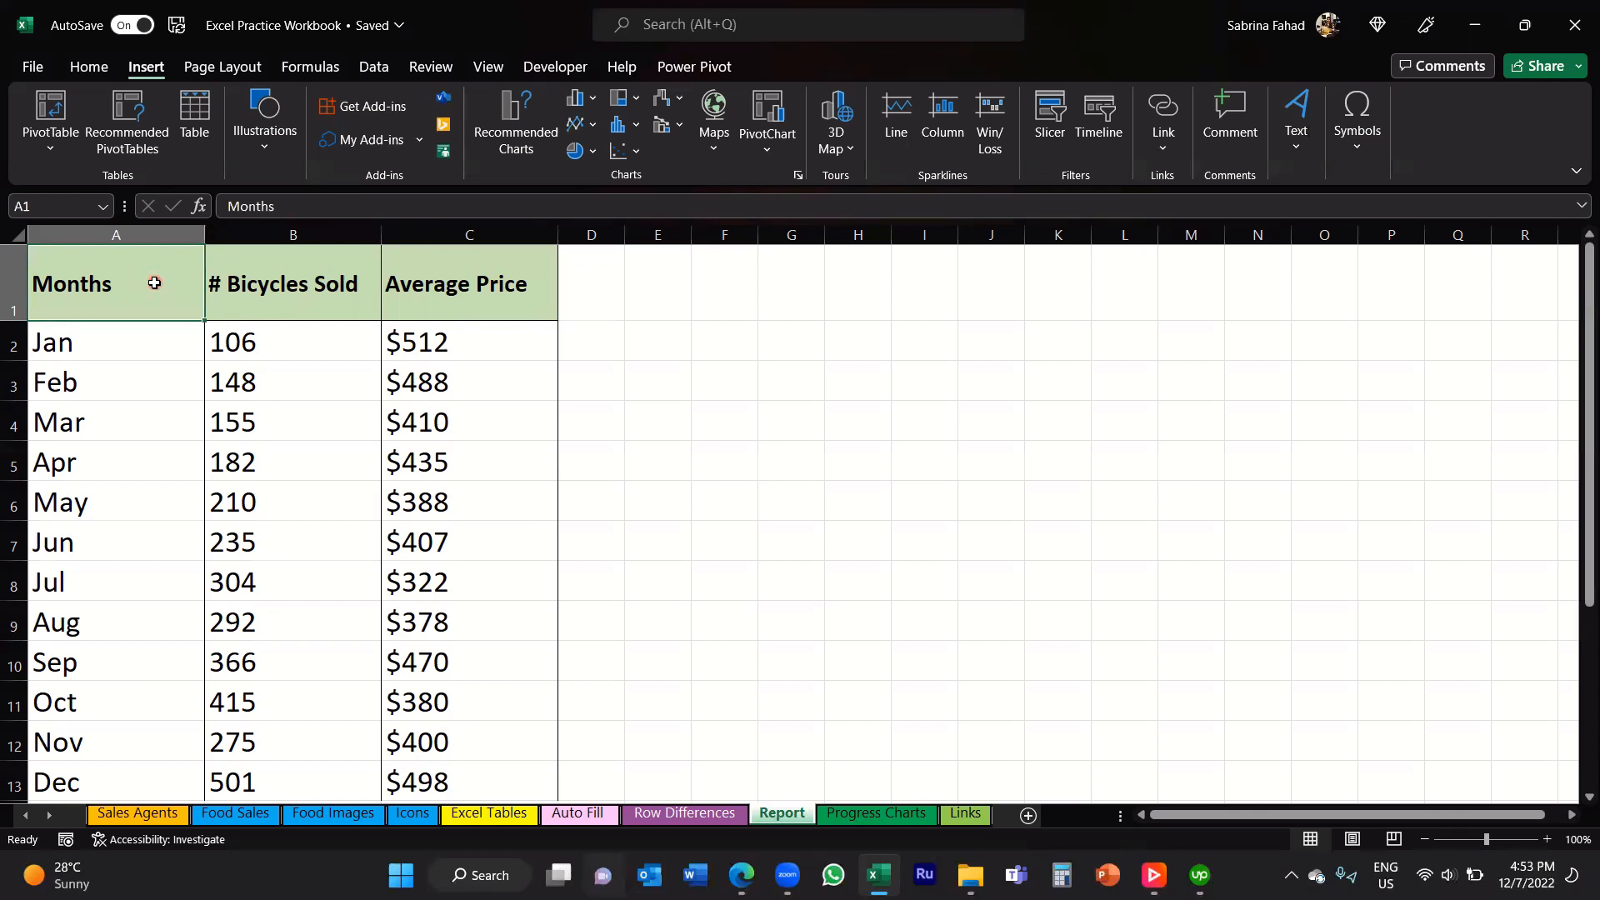
drag(253, 286, 520, 641)
drag(520, 721, 501, 633)
scroll(500, 632, up, 1)
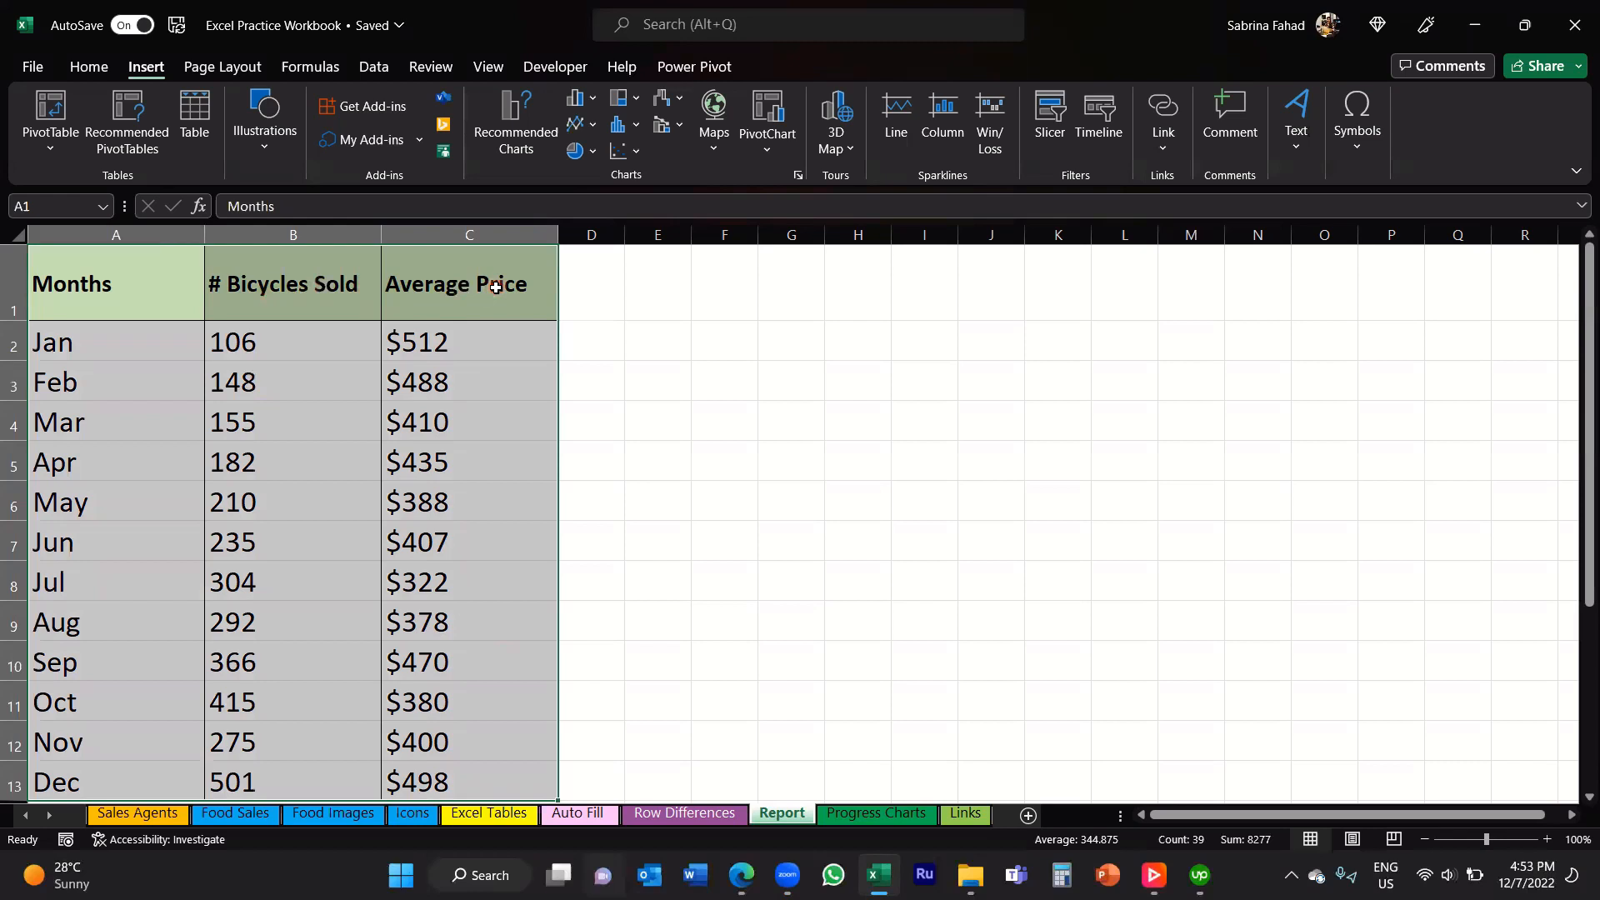
click(146, 67)
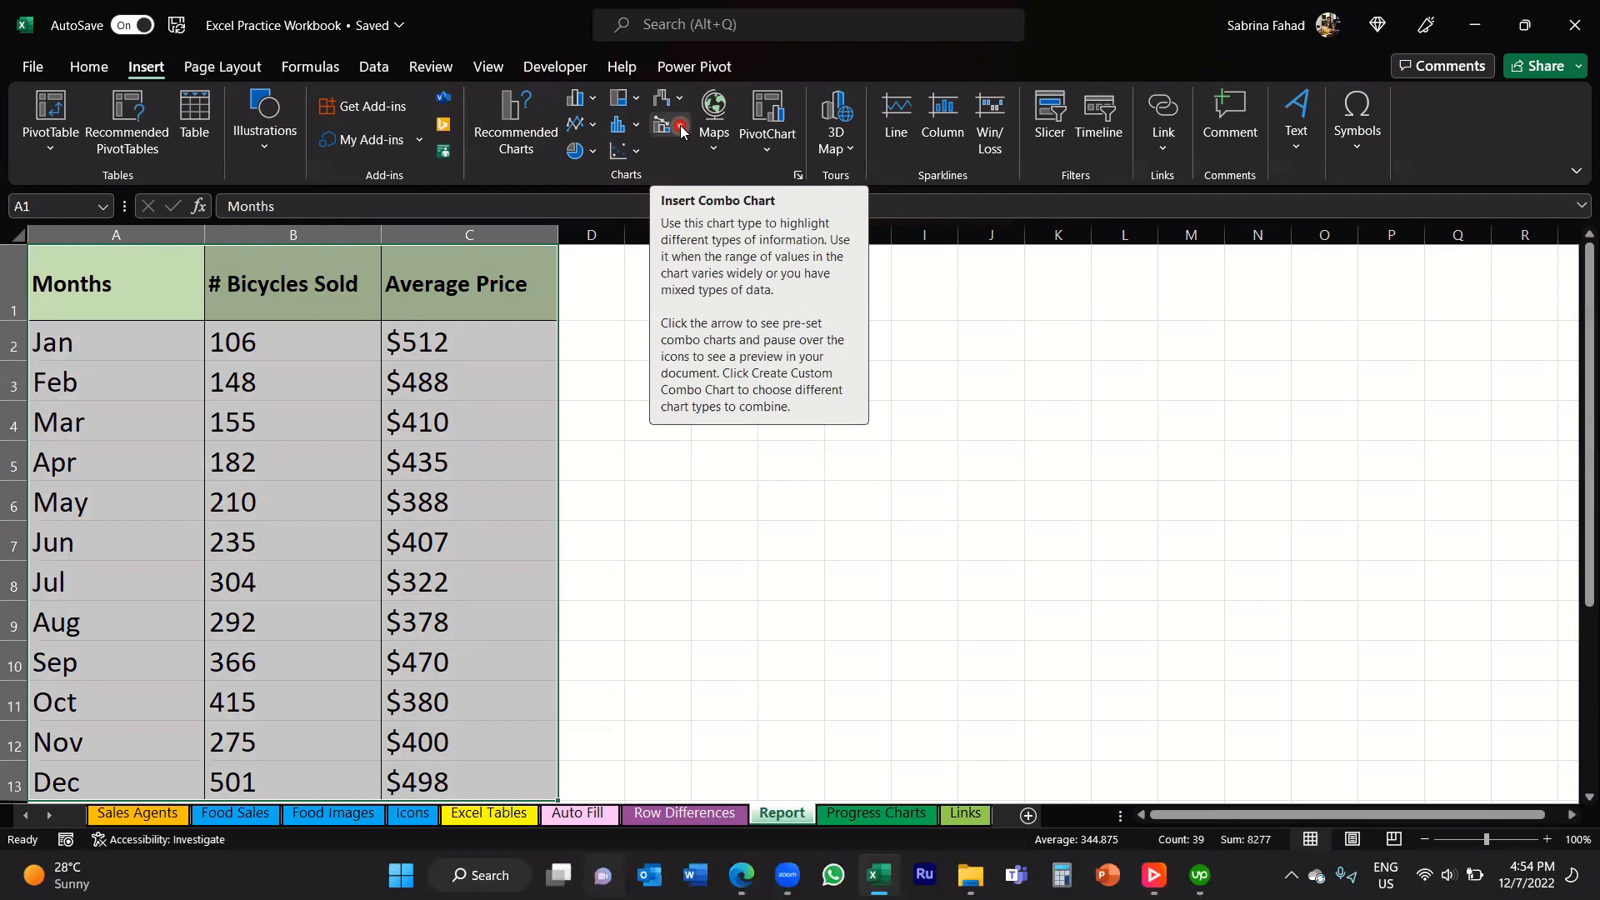
click(680, 128)
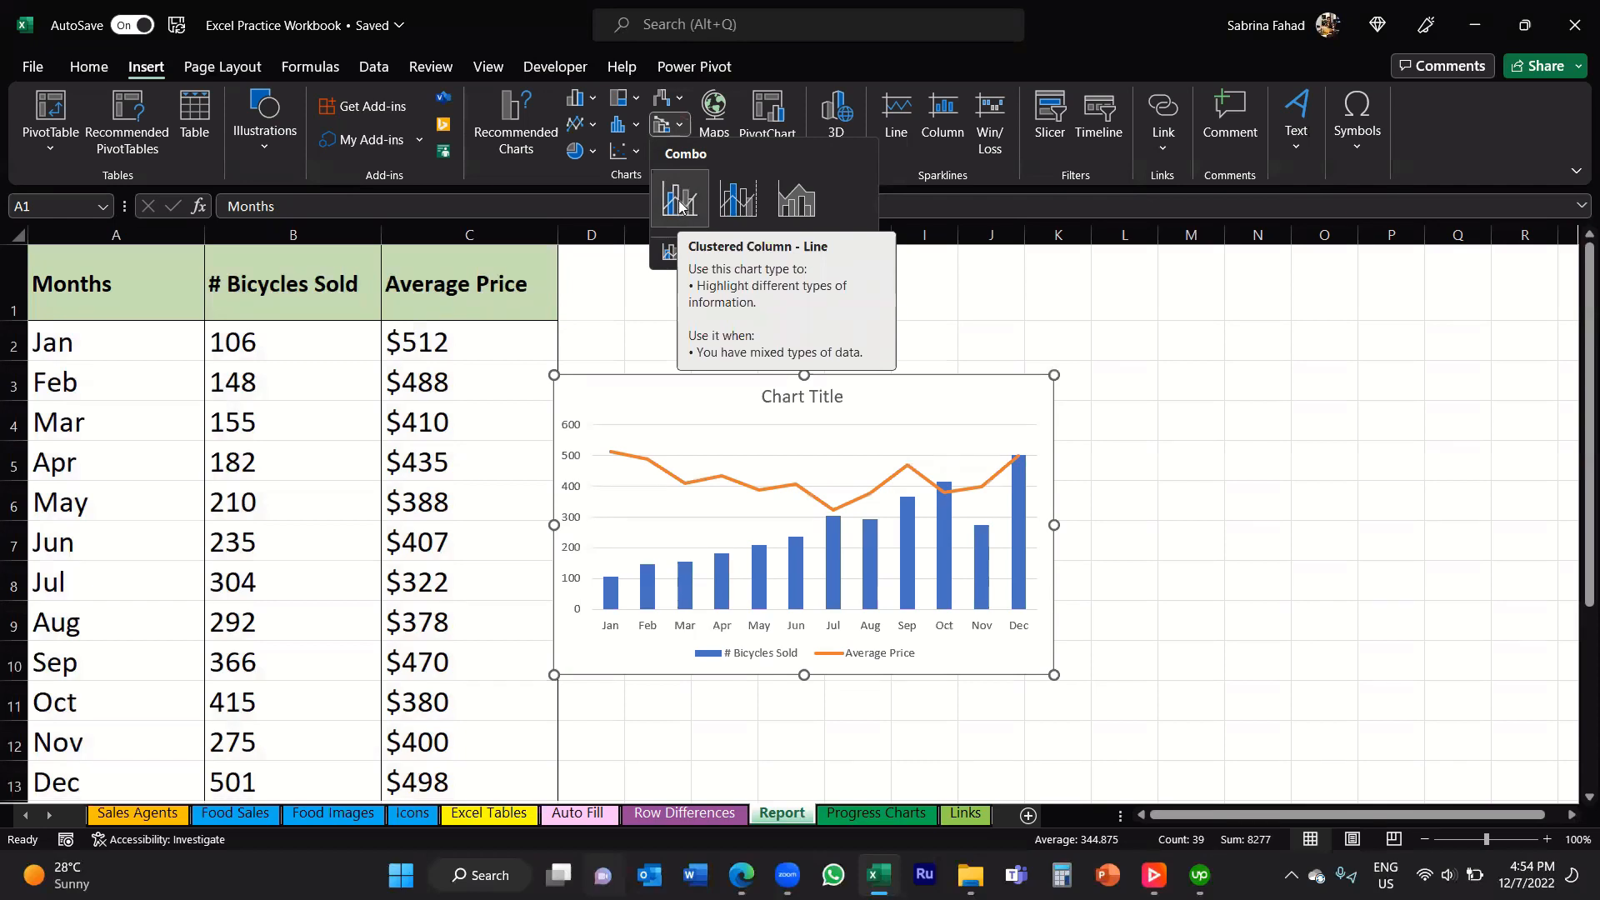
click(682, 206)
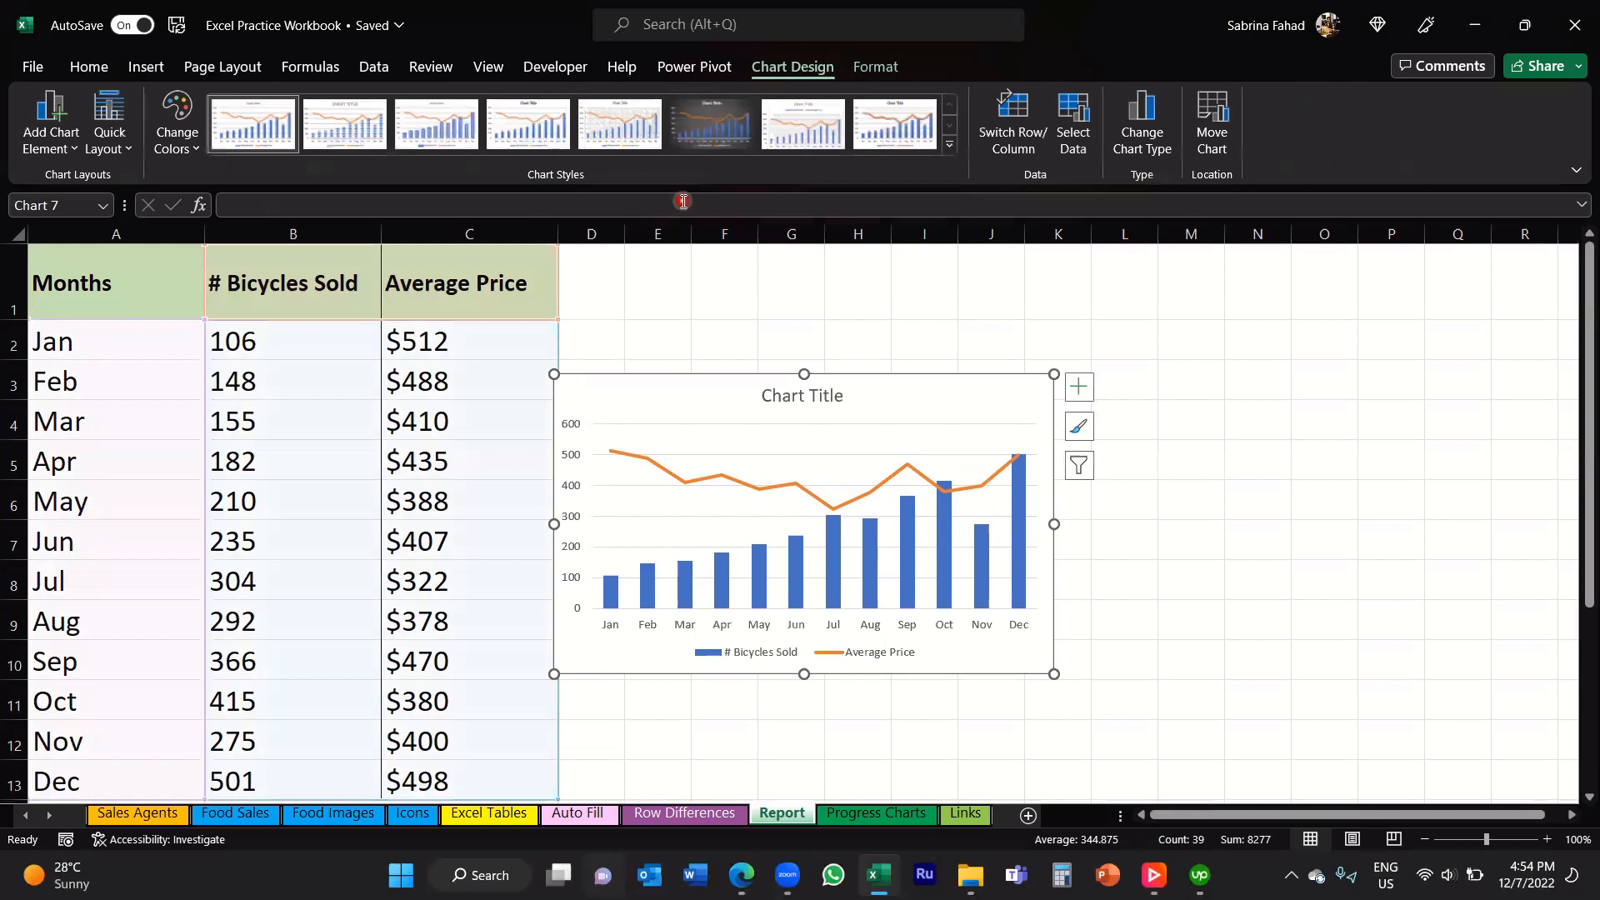
Step: Move the combo chart beside the data and enlarge it to span about E2 to O12
mouse_move(891, 400)
mouse_down()
mouse_move(993, 347)
mouse_move(976, 304)
mouse_move(958, 342)
mouse_up()
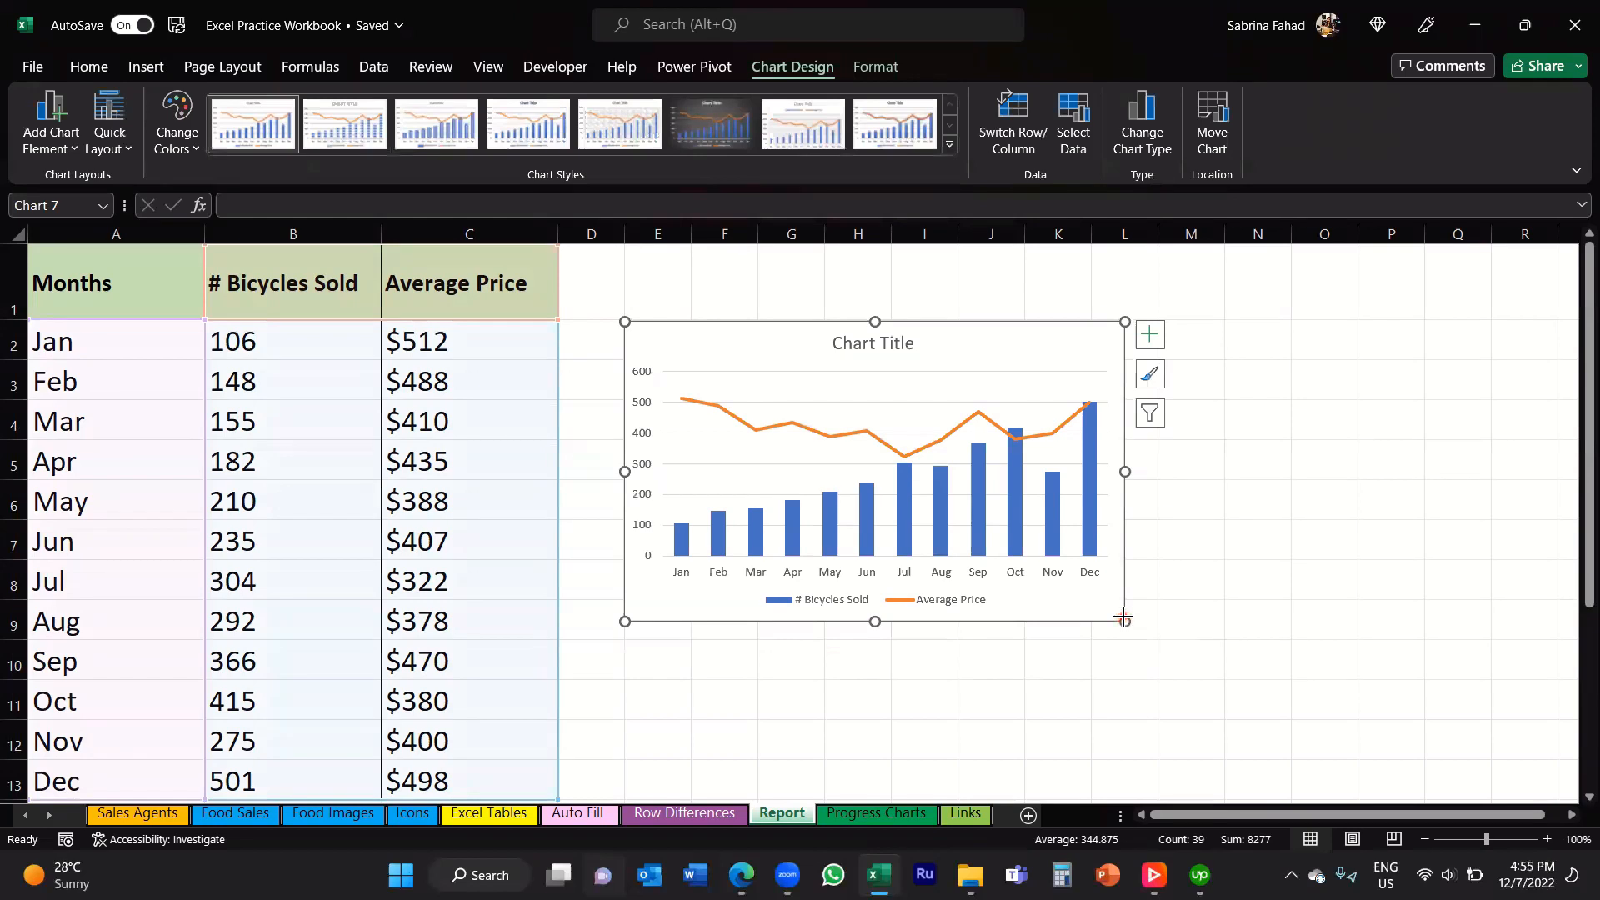
drag(1125, 621, 1360, 760)
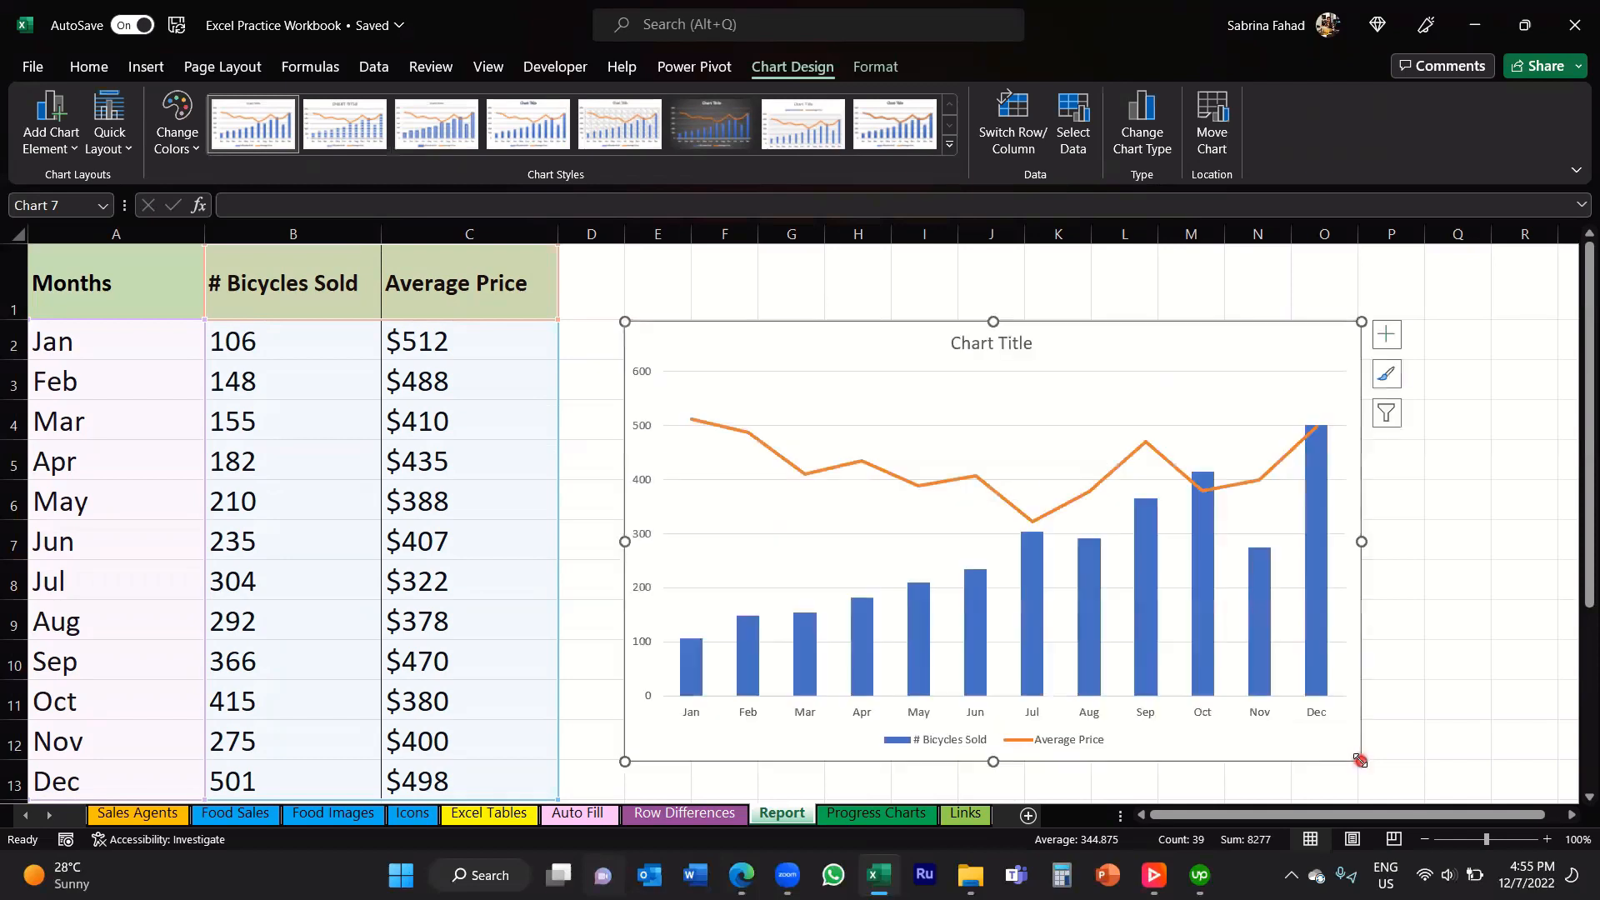
click(649, 279)
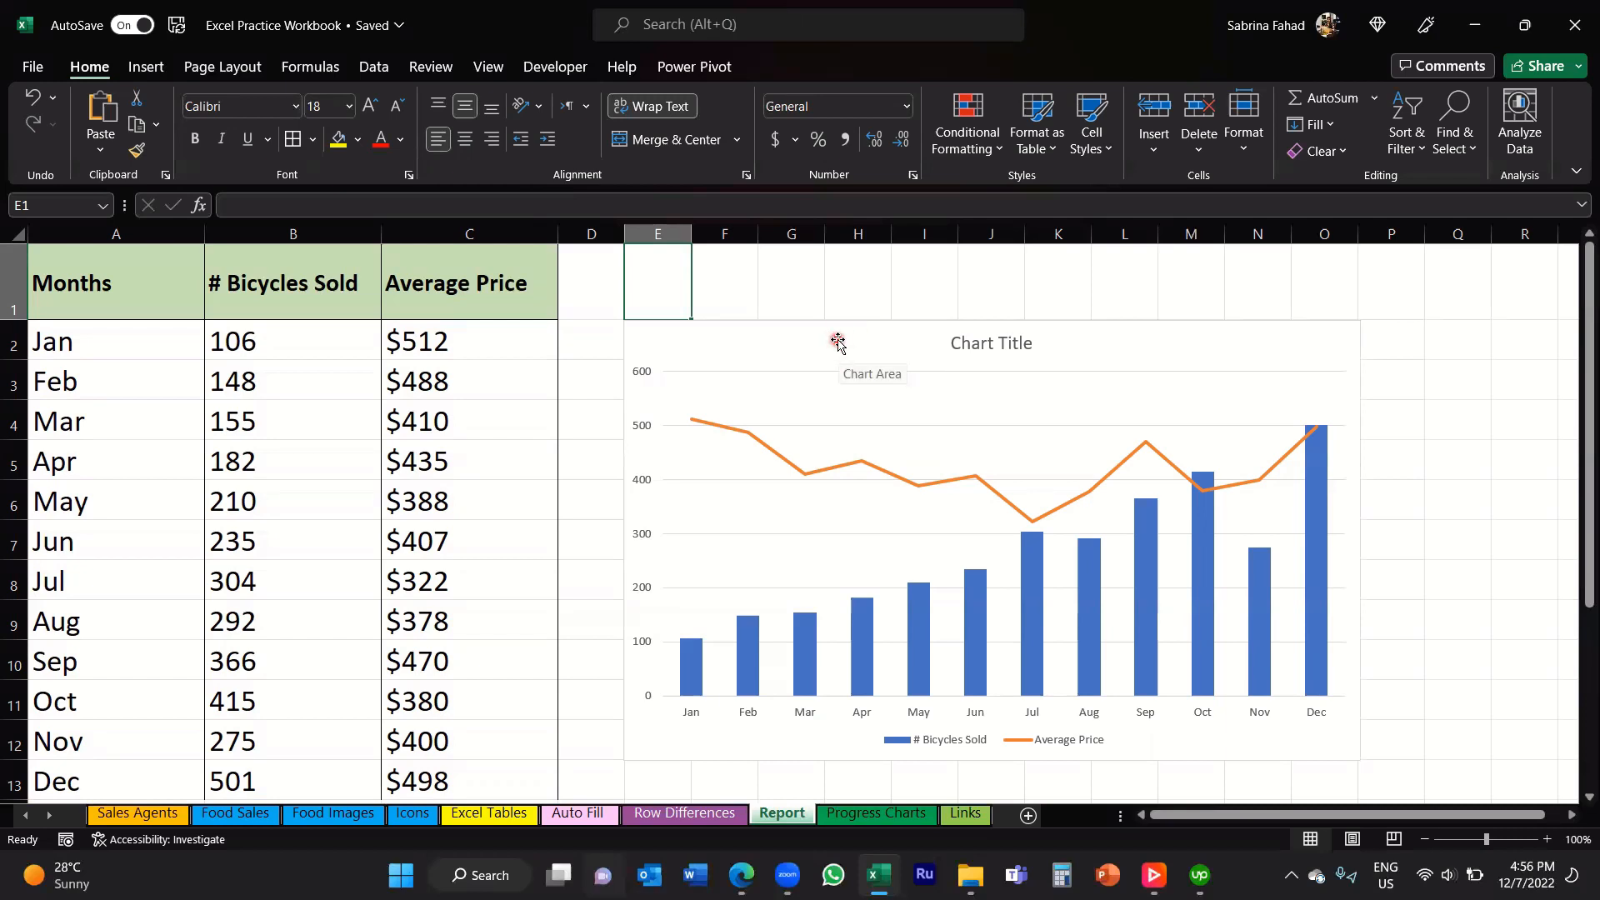
Step: Open the Chart Elements options of the combo chart
click(834, 341)
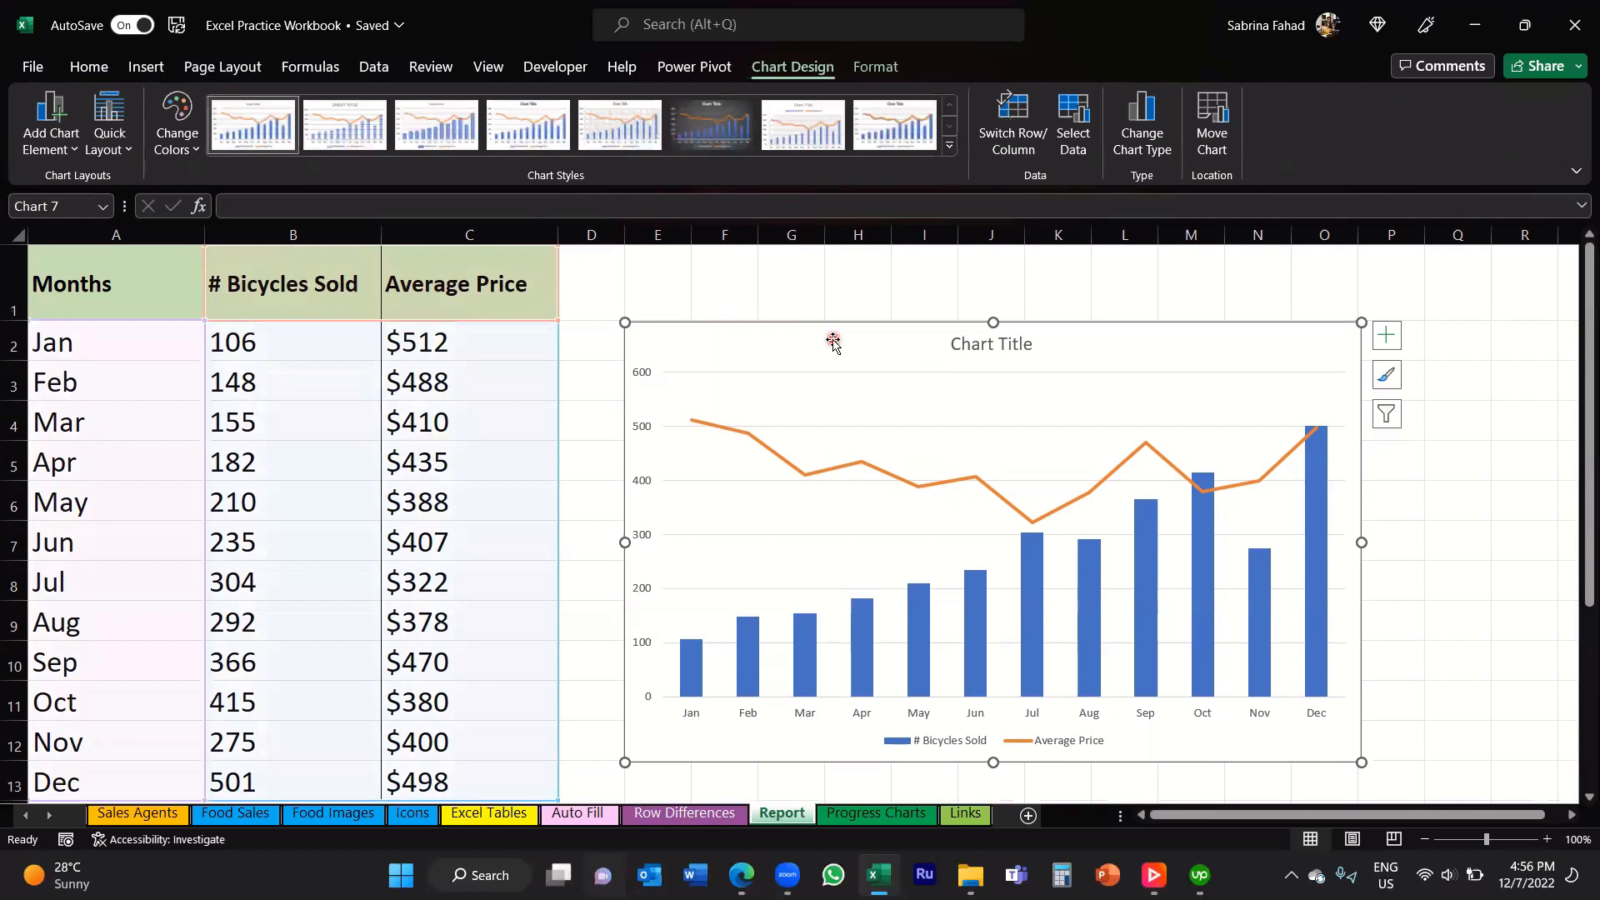
click(1386, 336)
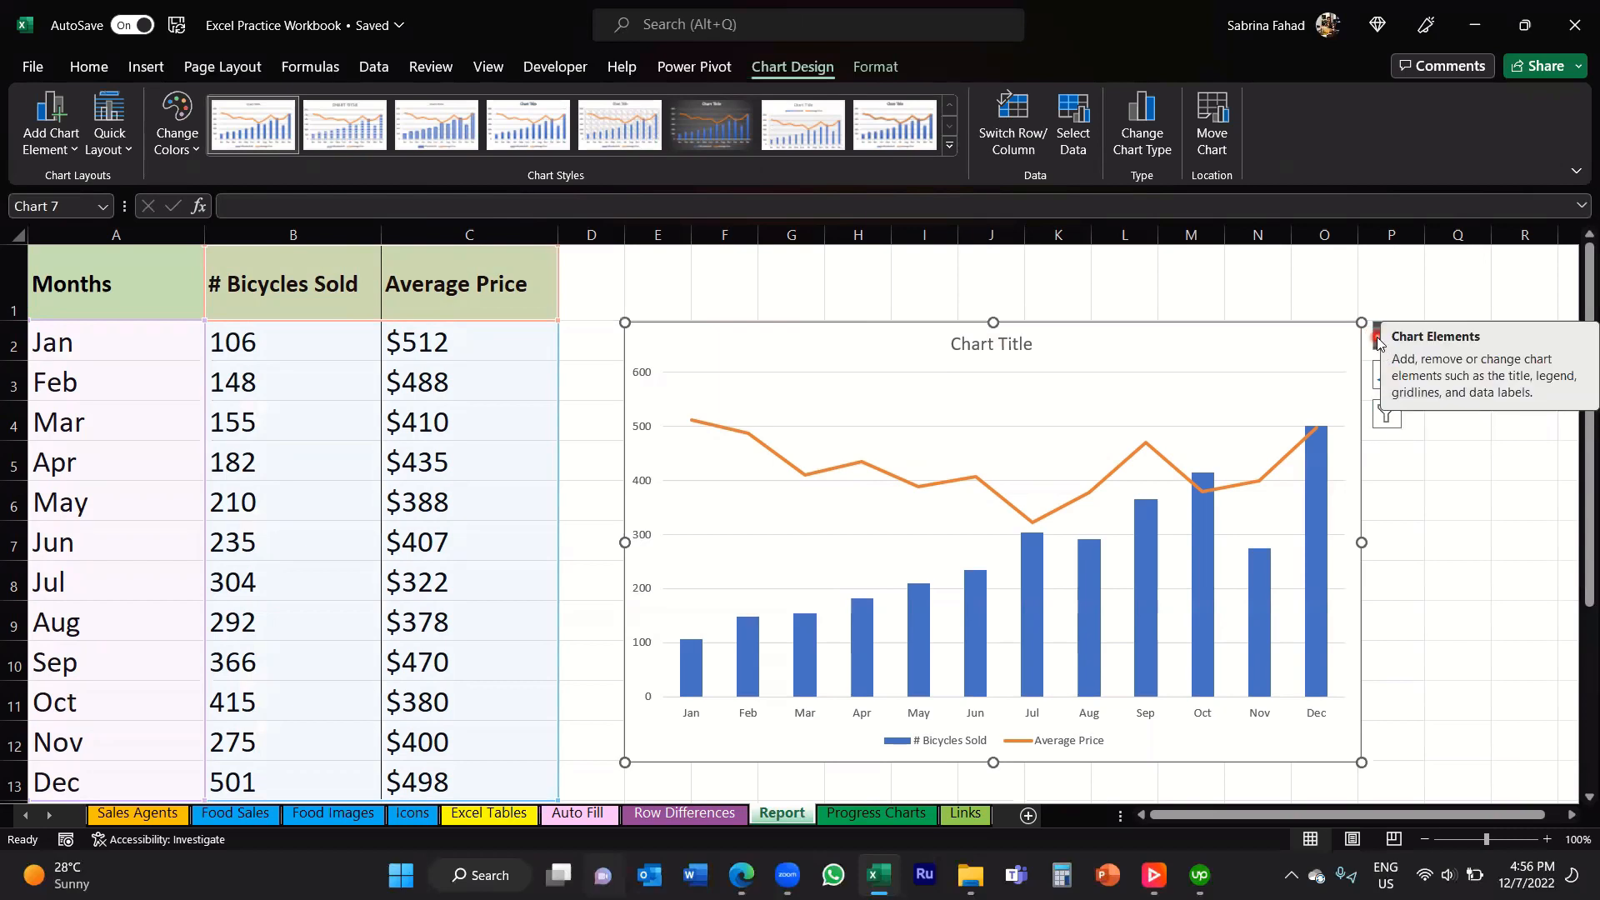
click(1387, 336)
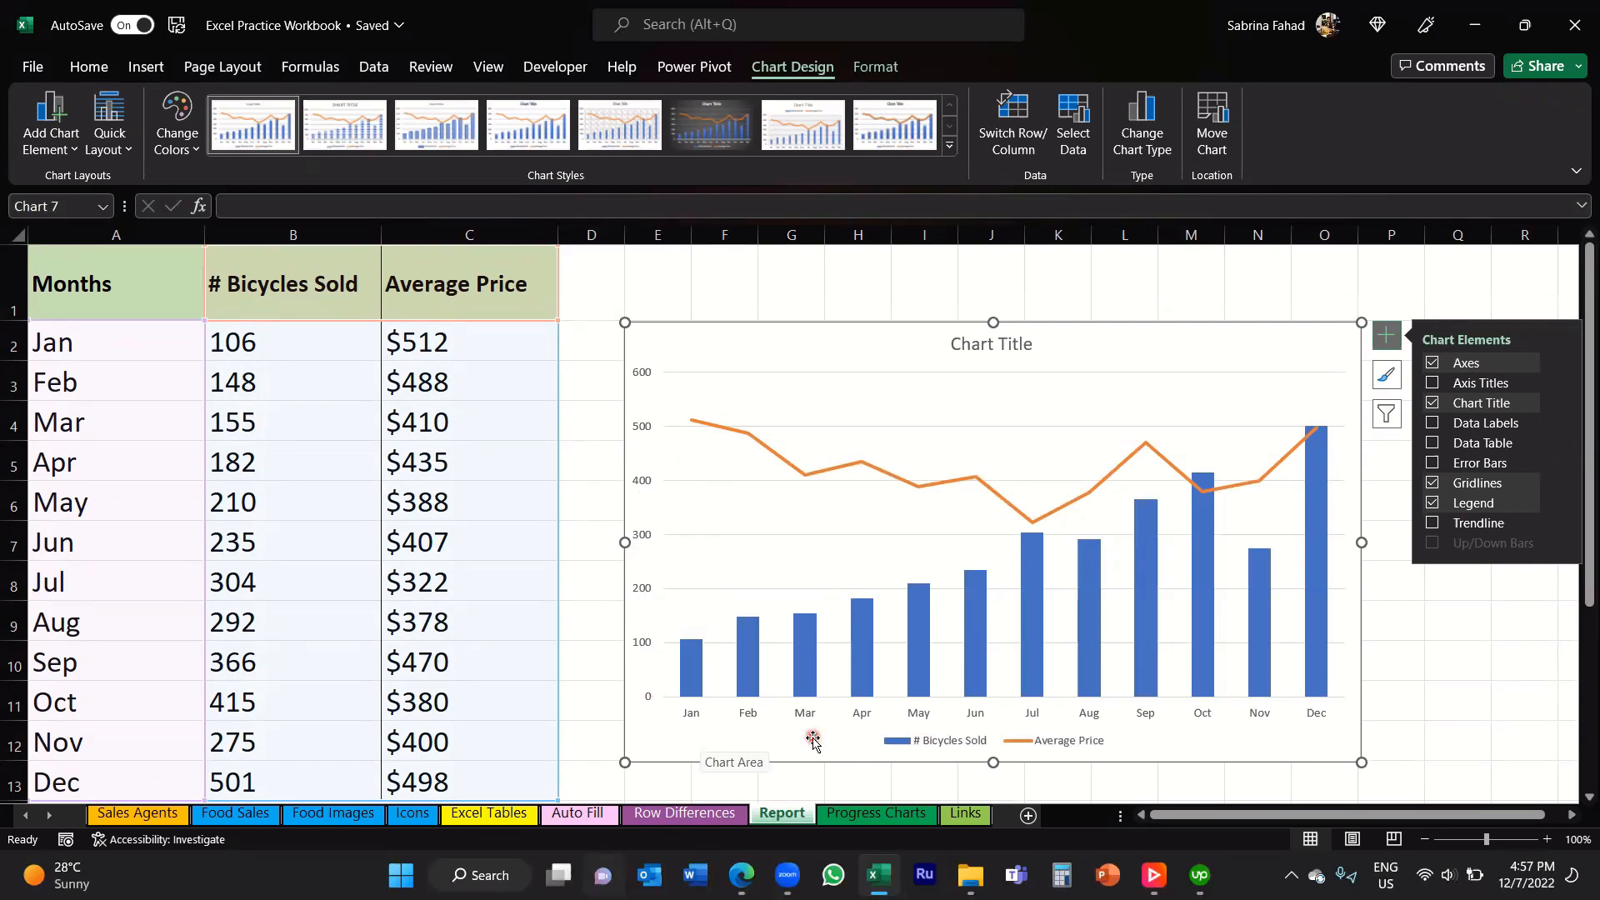
Step: Try the chart with its axes hidden and data labels shown, and restore its original elements
click(1433, 364)
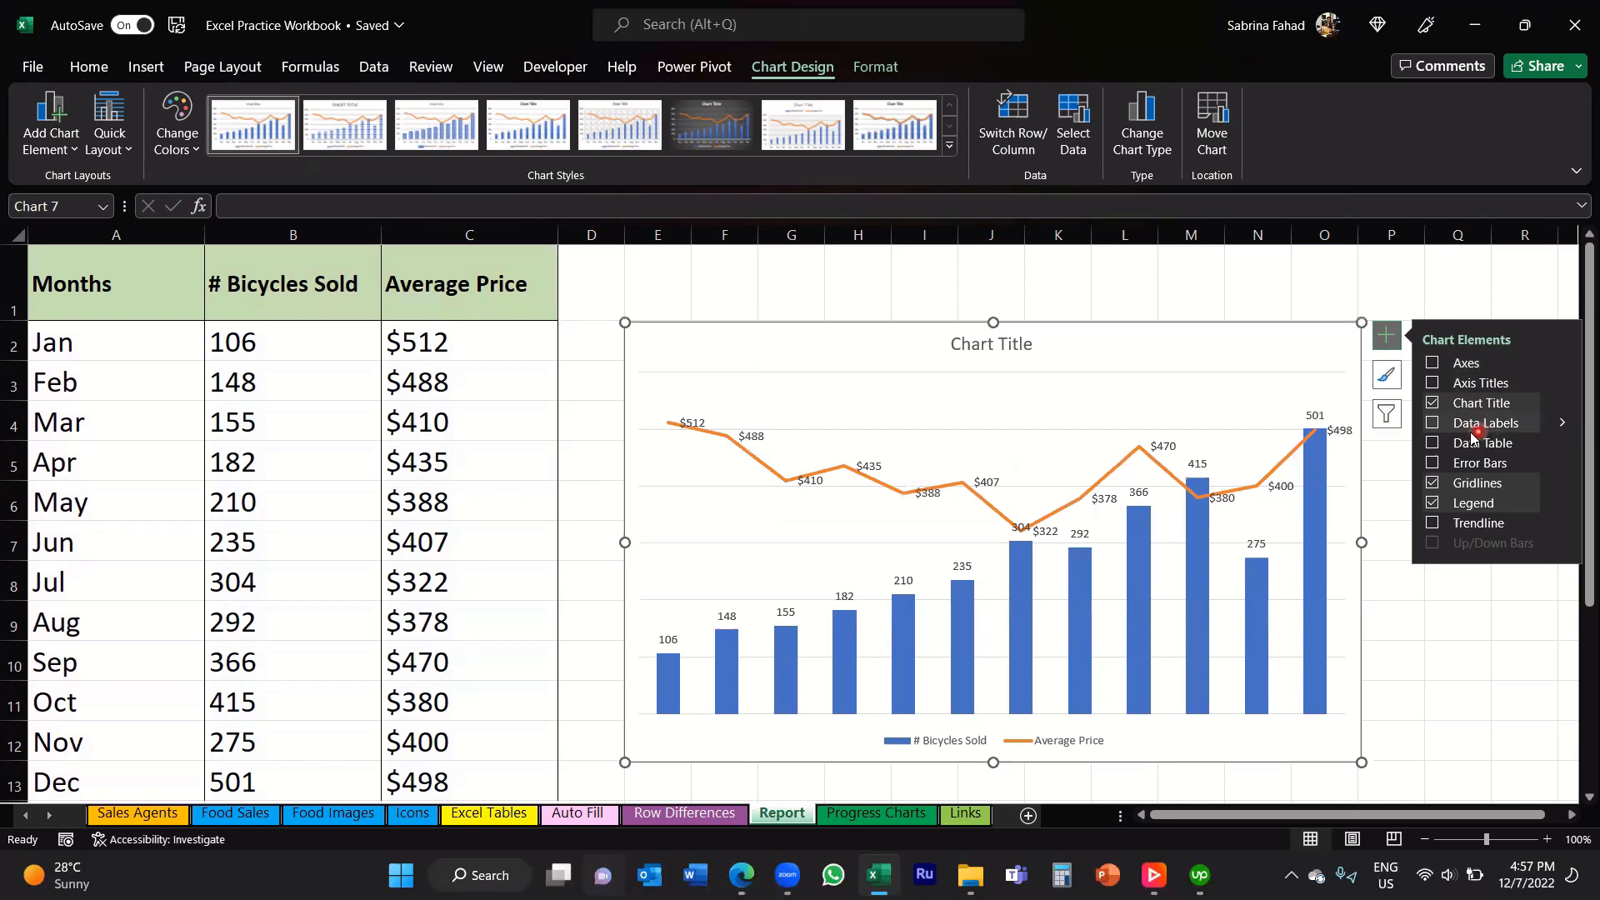
click(1433, 424)
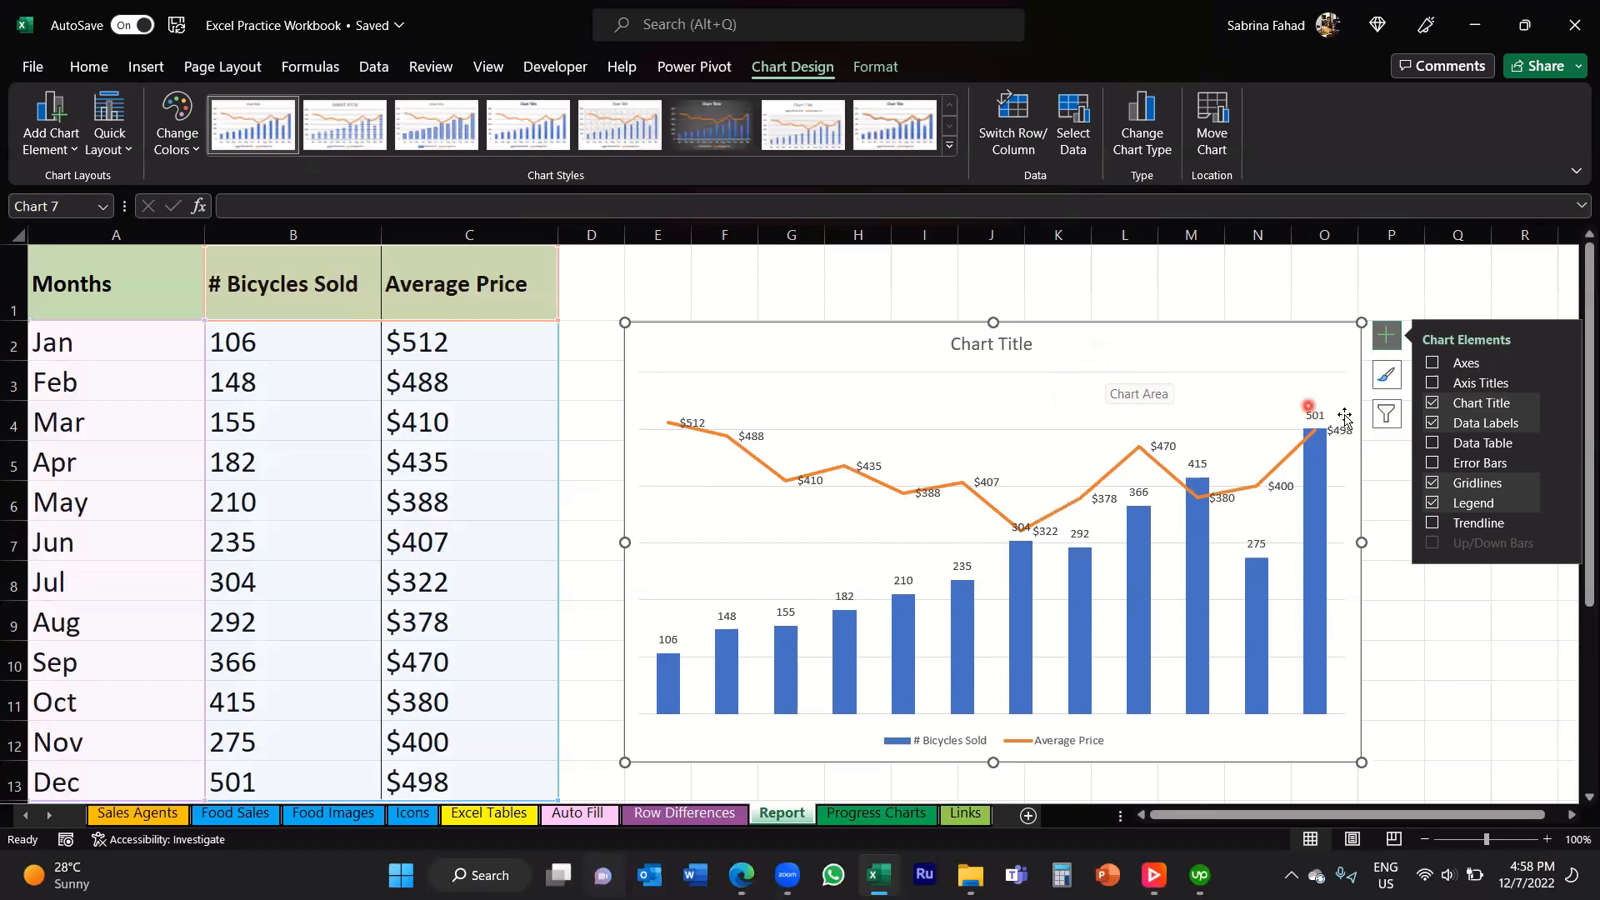
click(1433, 424)
click(1433, 424)
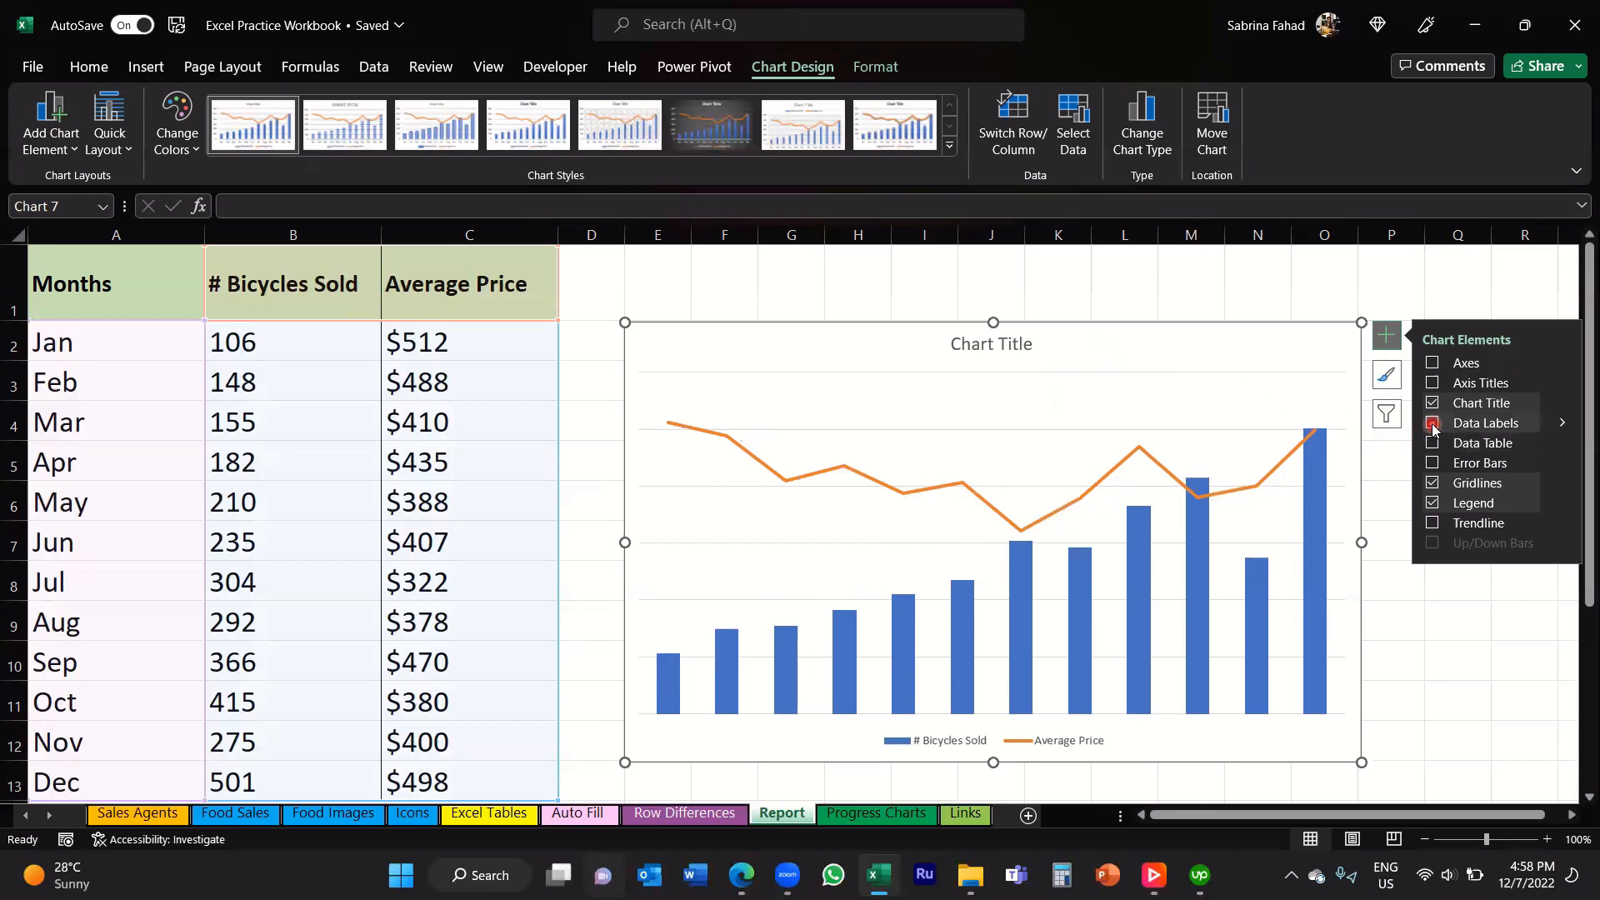
click(1433, 363)
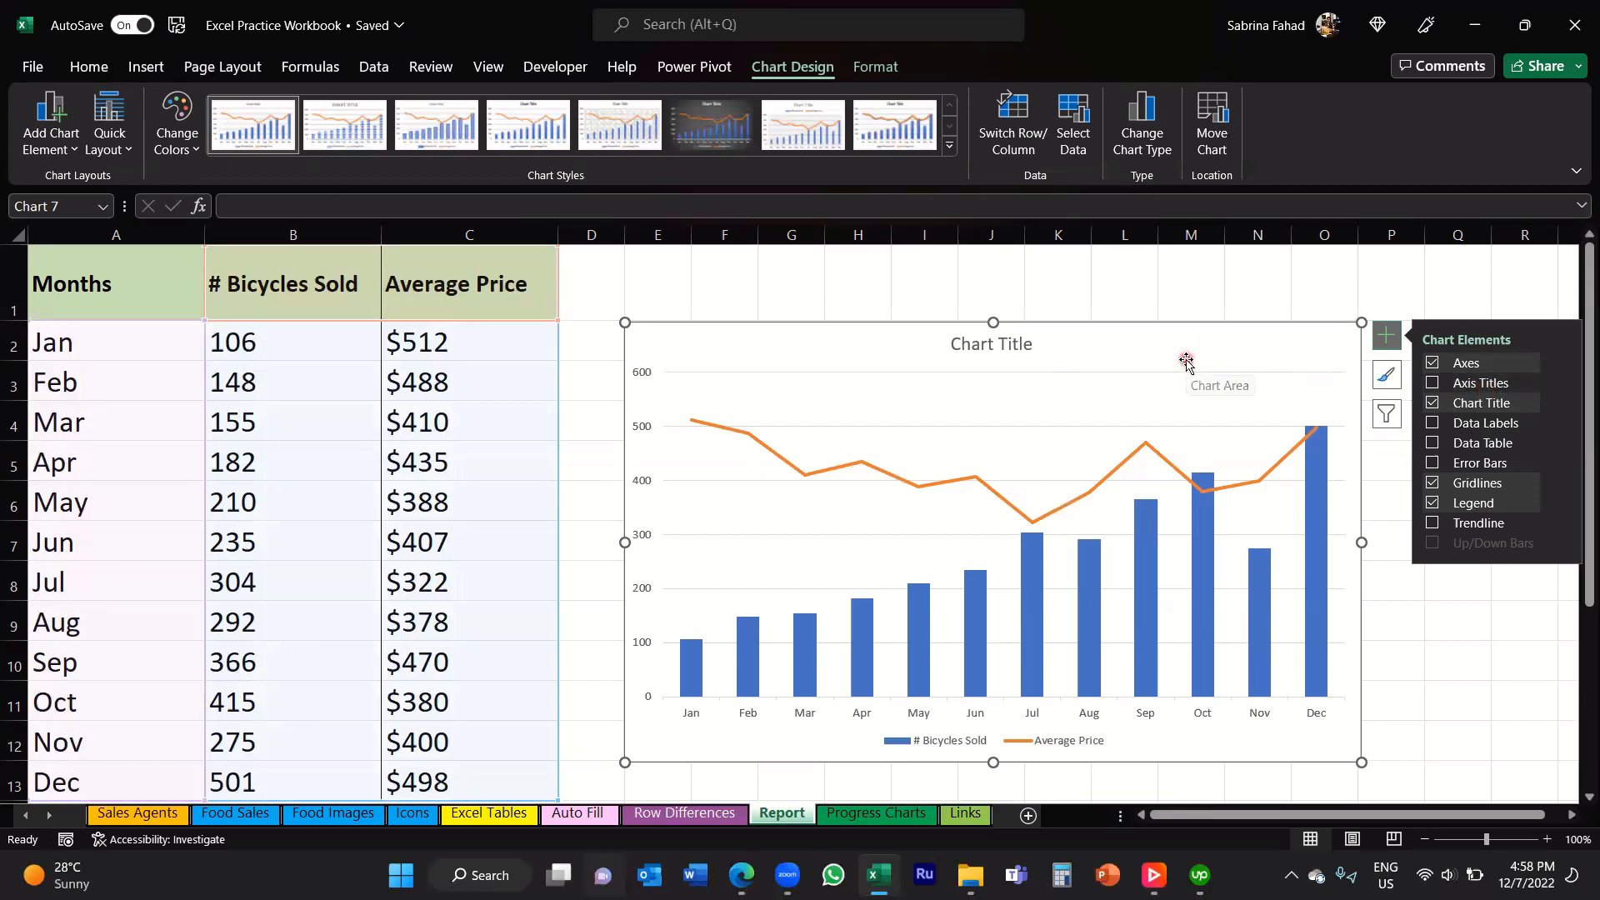
Step: Add axis titles to the chart and rename the horizontal one as Months
click(1436, 384)
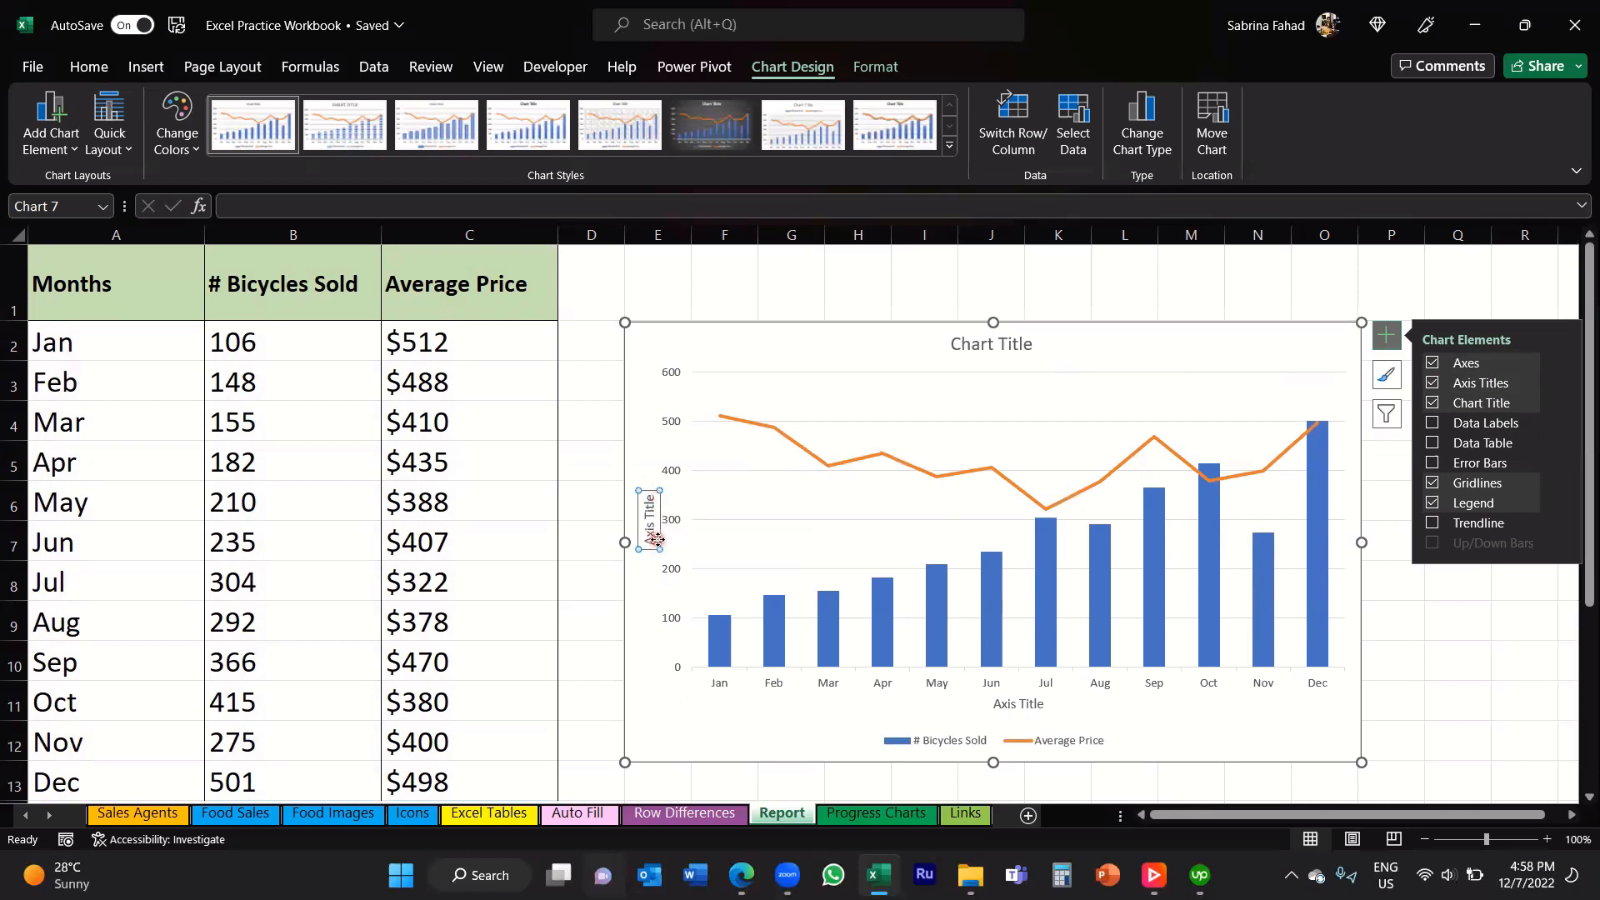
double_click(1030, 707)
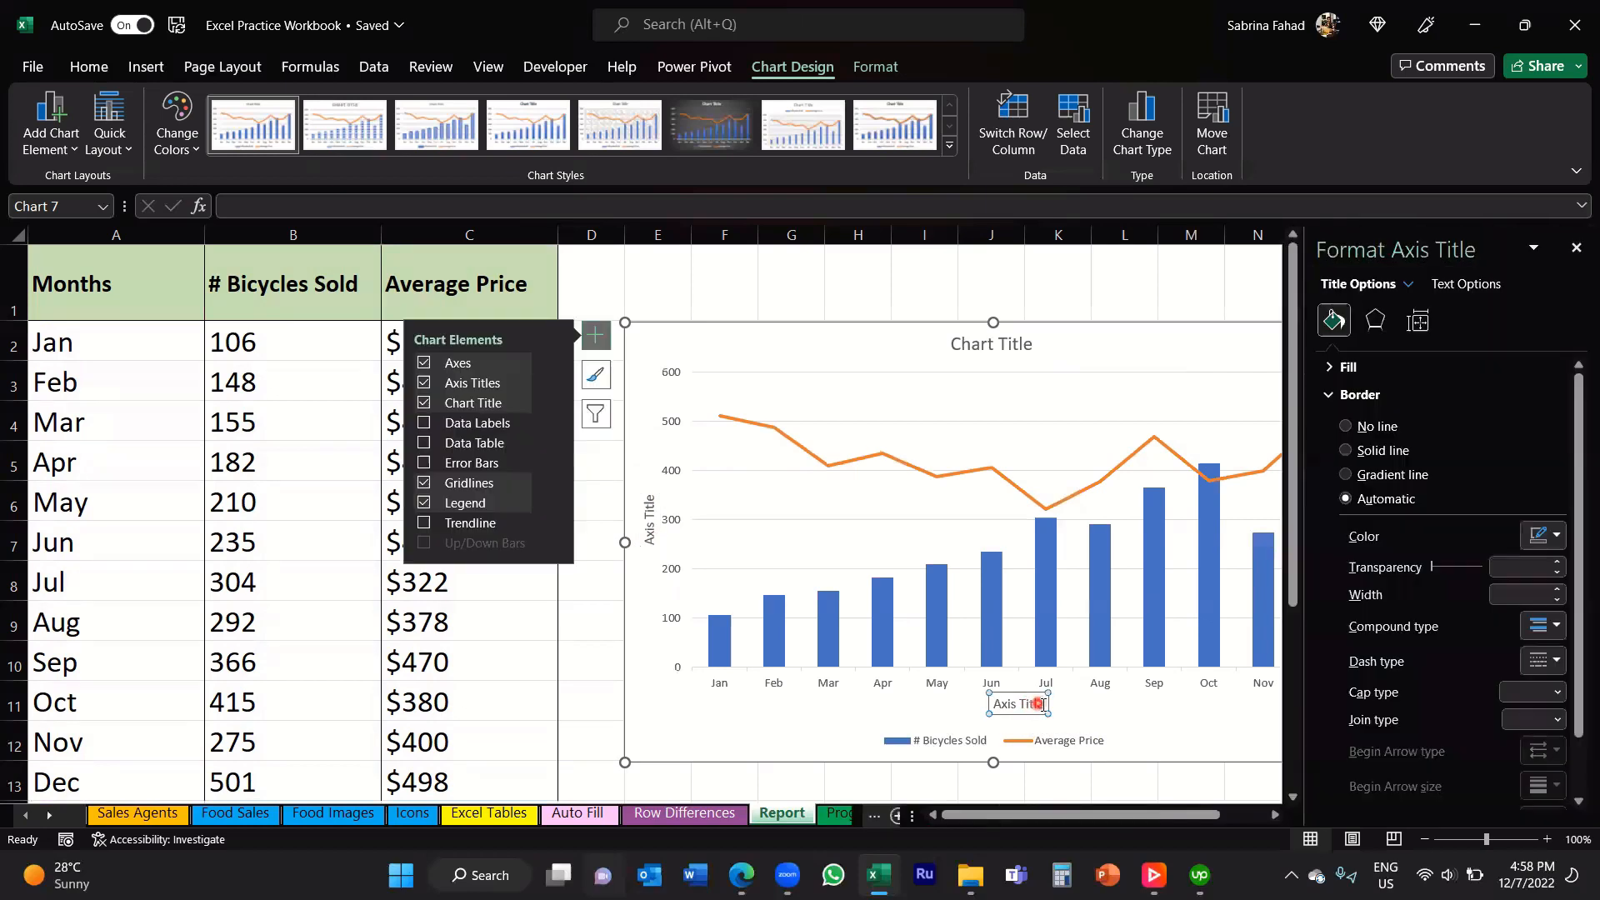
triple_click(1020, 704)
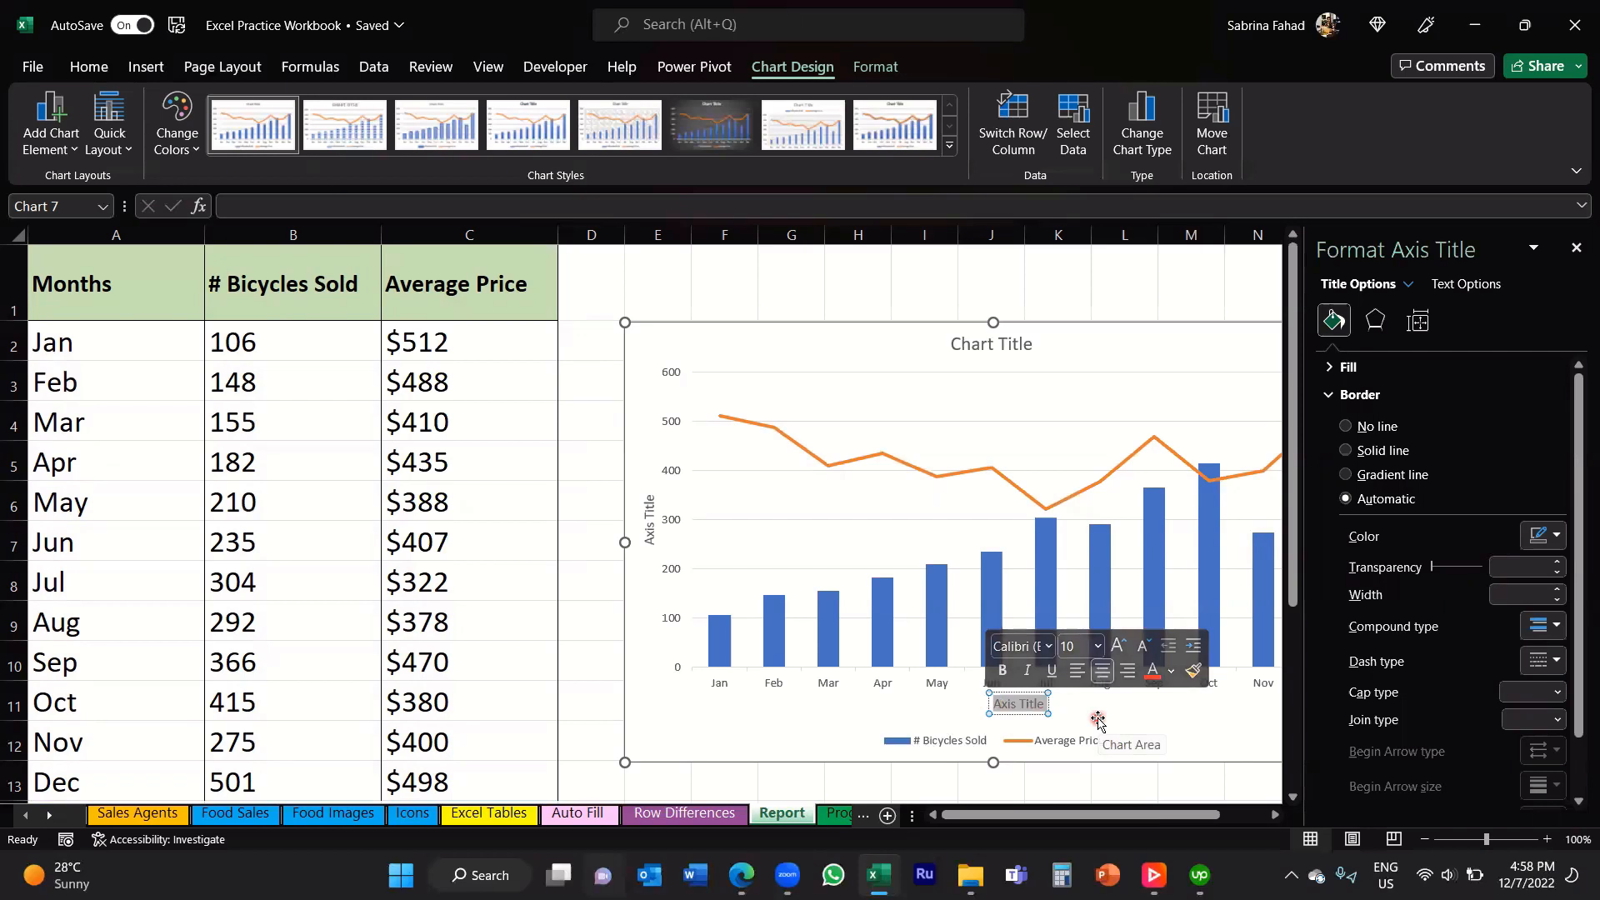
text(Months)
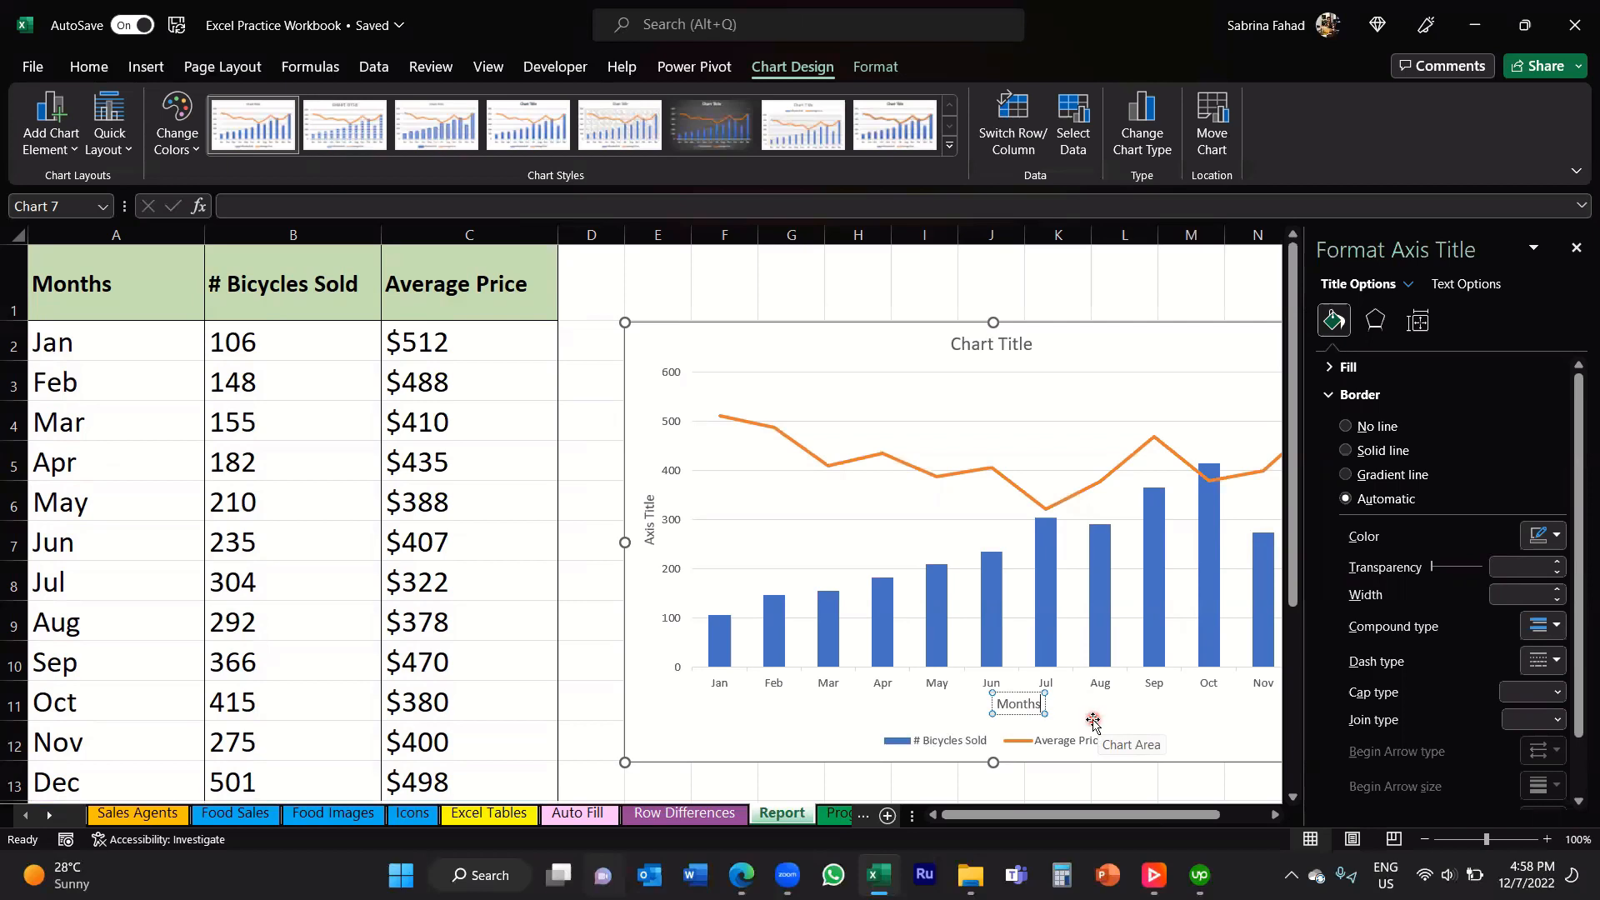
click(1578, 251)
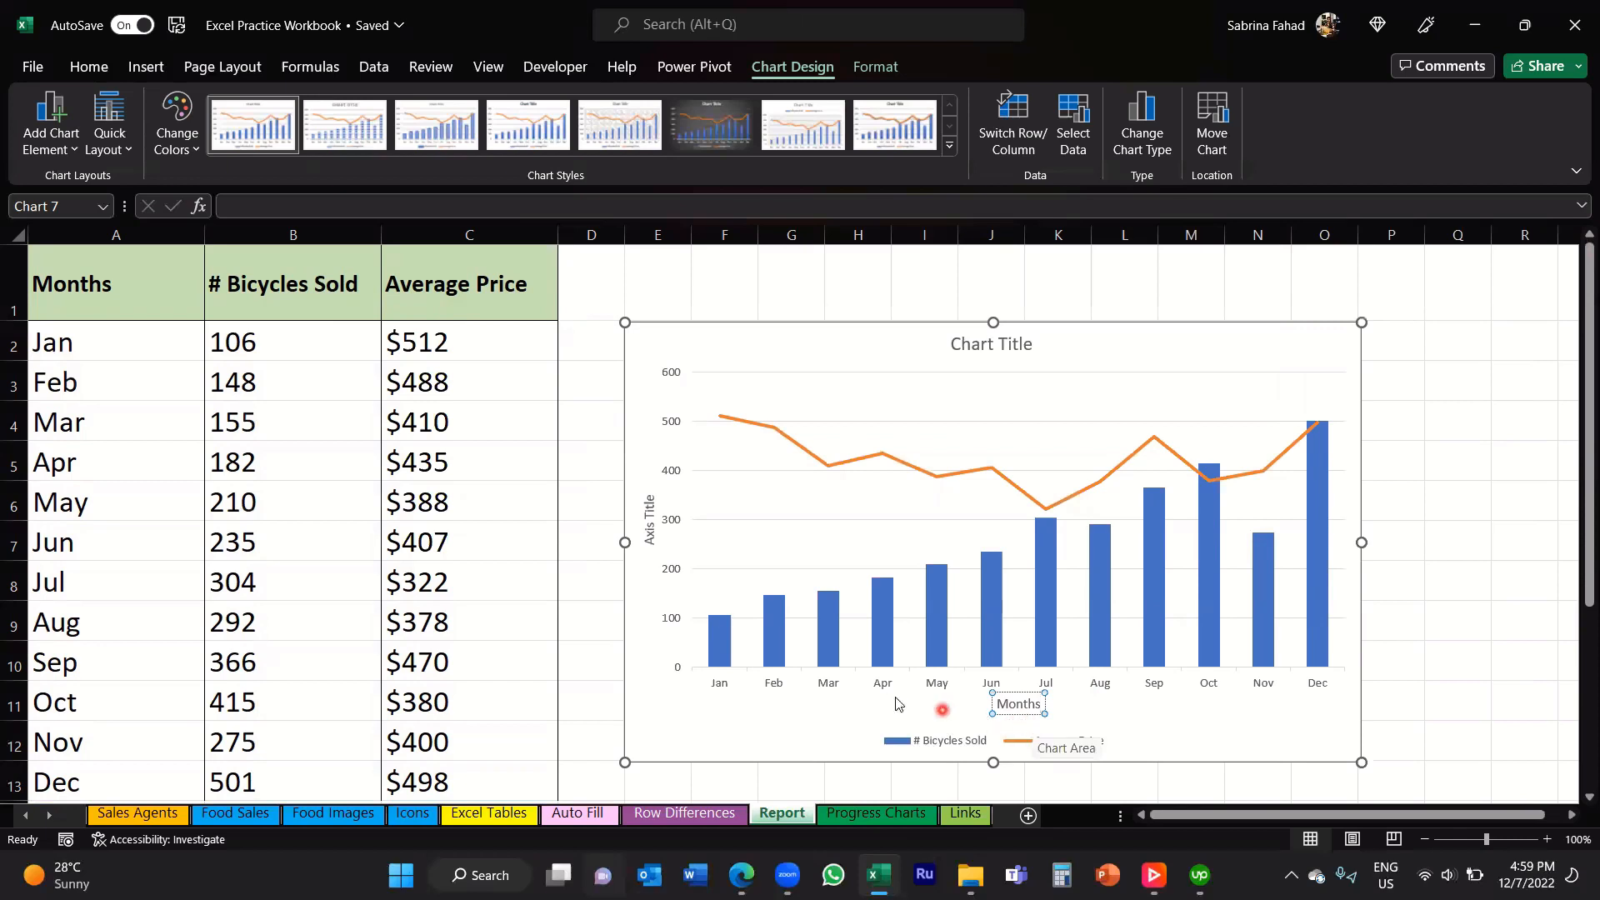
double_click(651, 523)
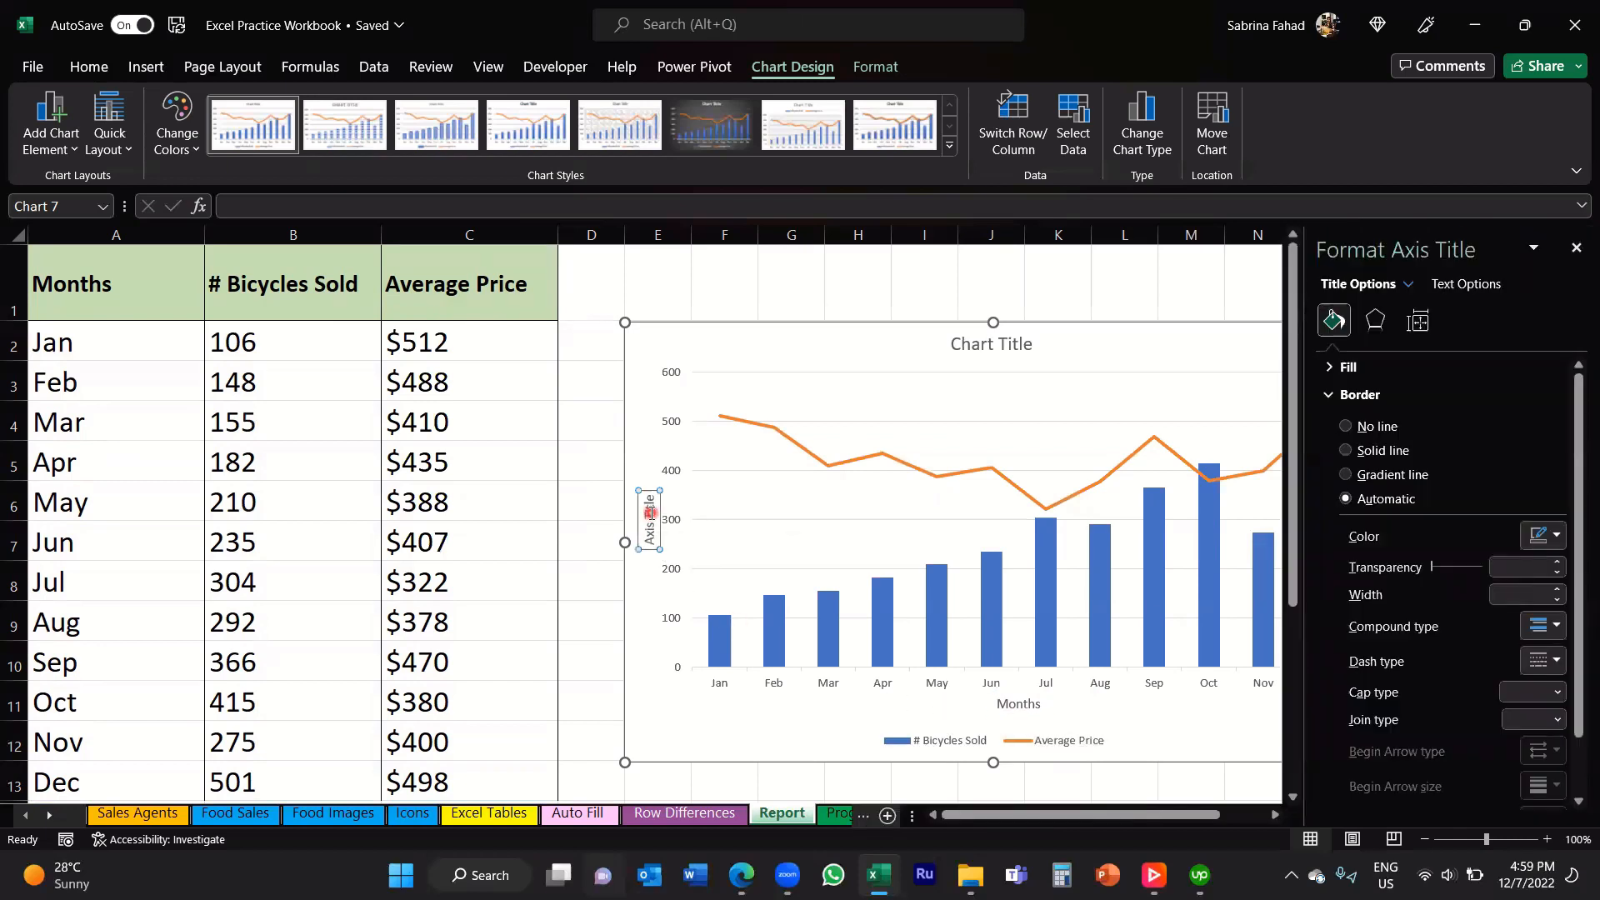
click(650, 542)
drag(651, 541, 640, 500)
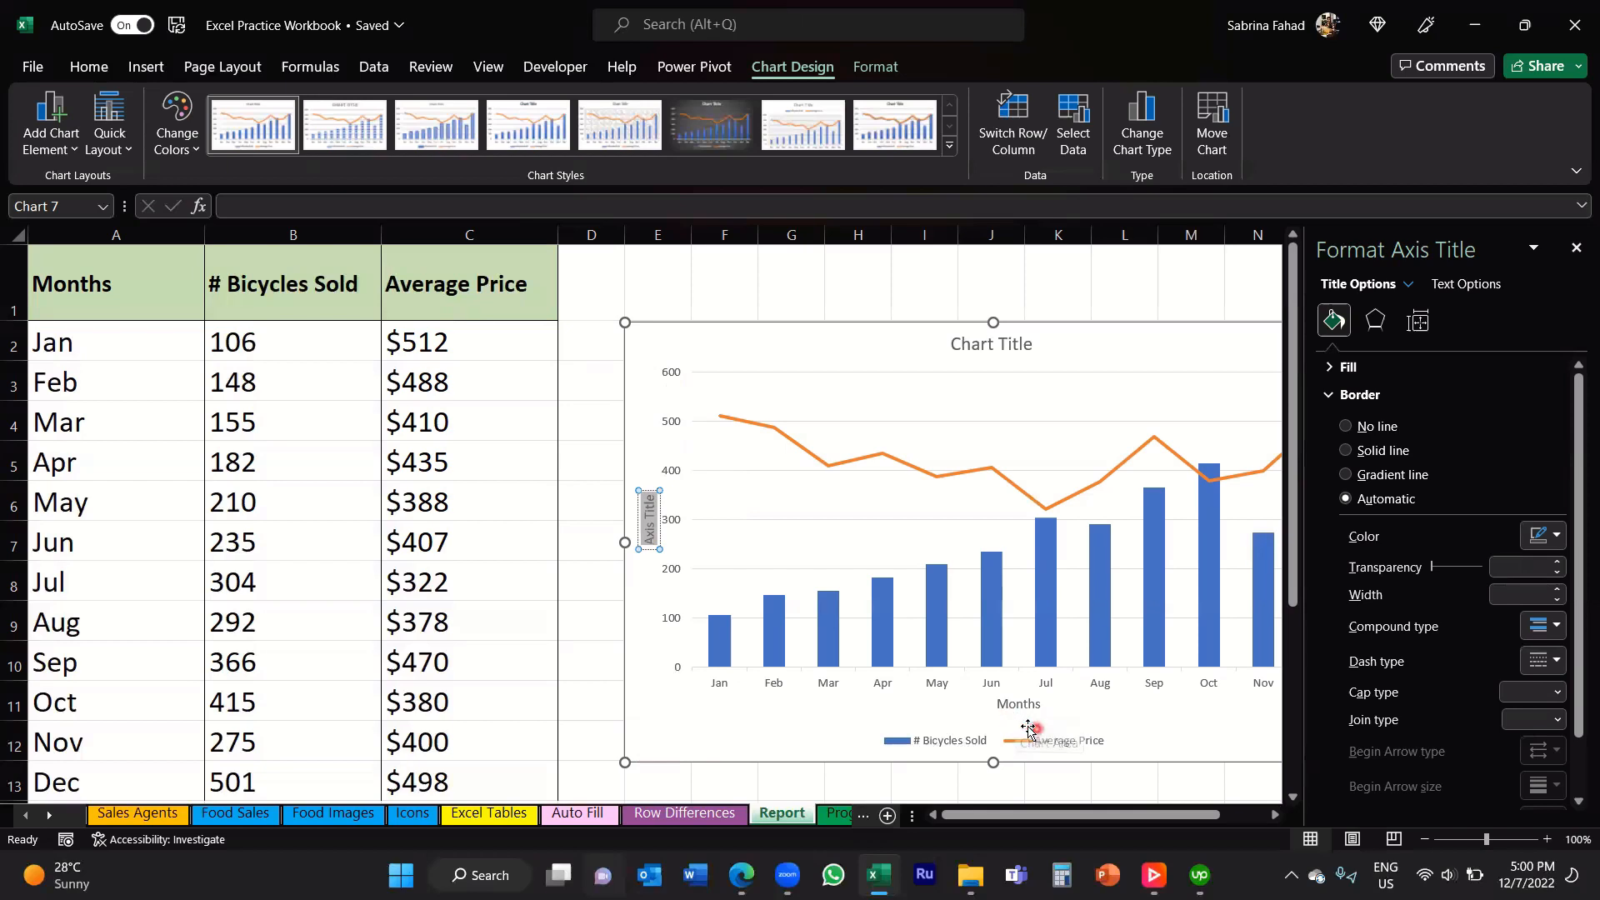
click(1576, 247)
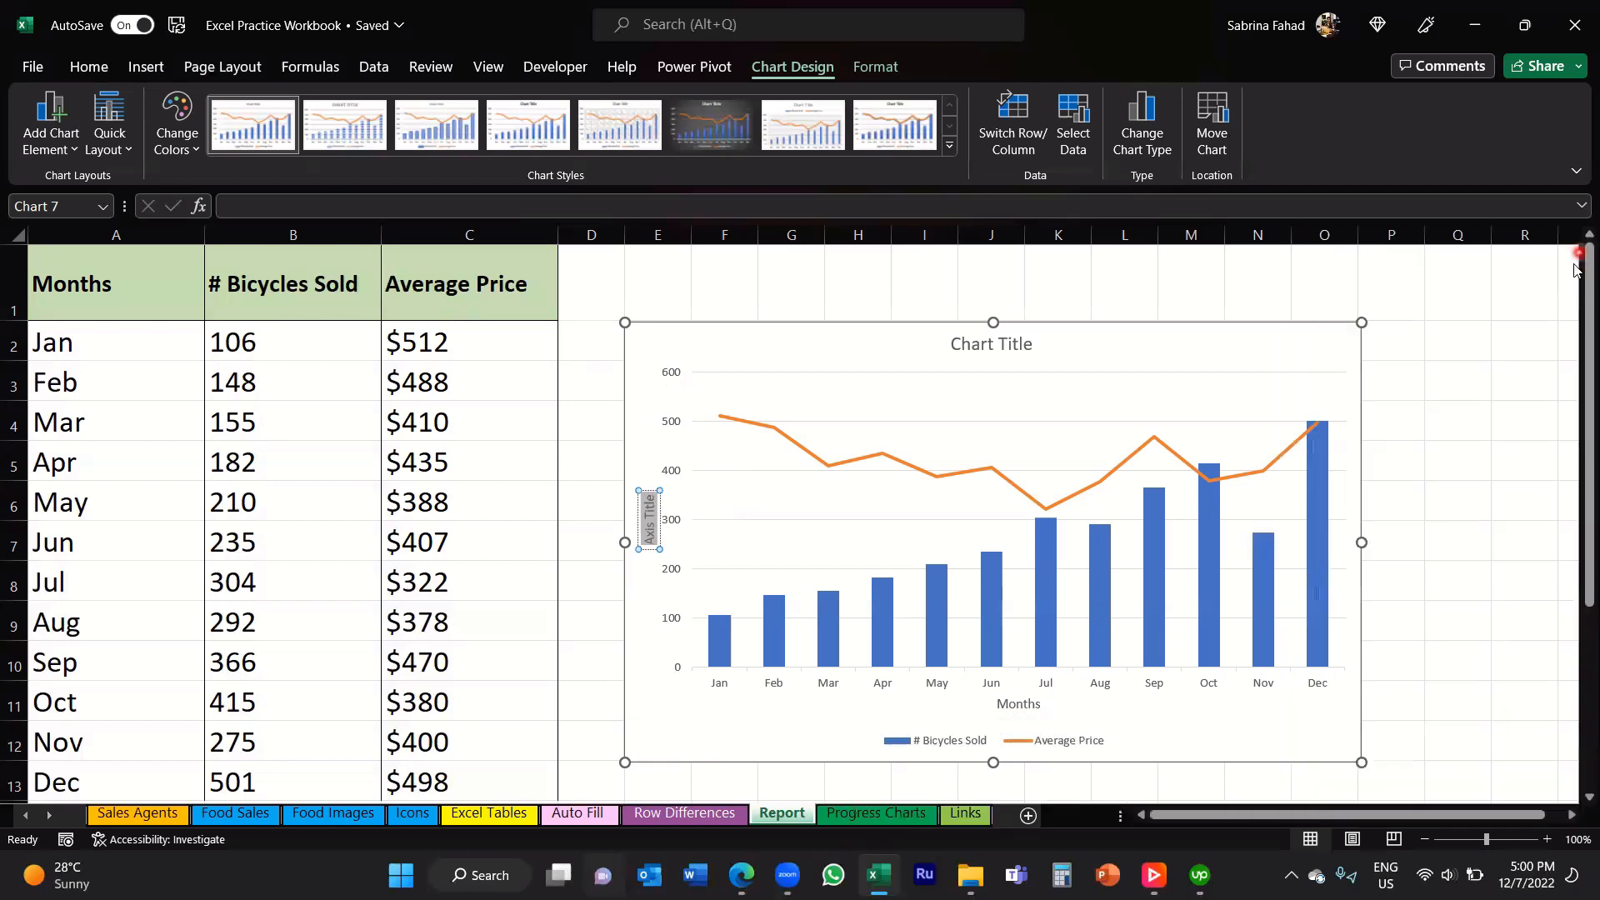
Step: Remove the Primary Vertical axis title from the chart, keeping the Primary Horizontal one
click(1190, 340)
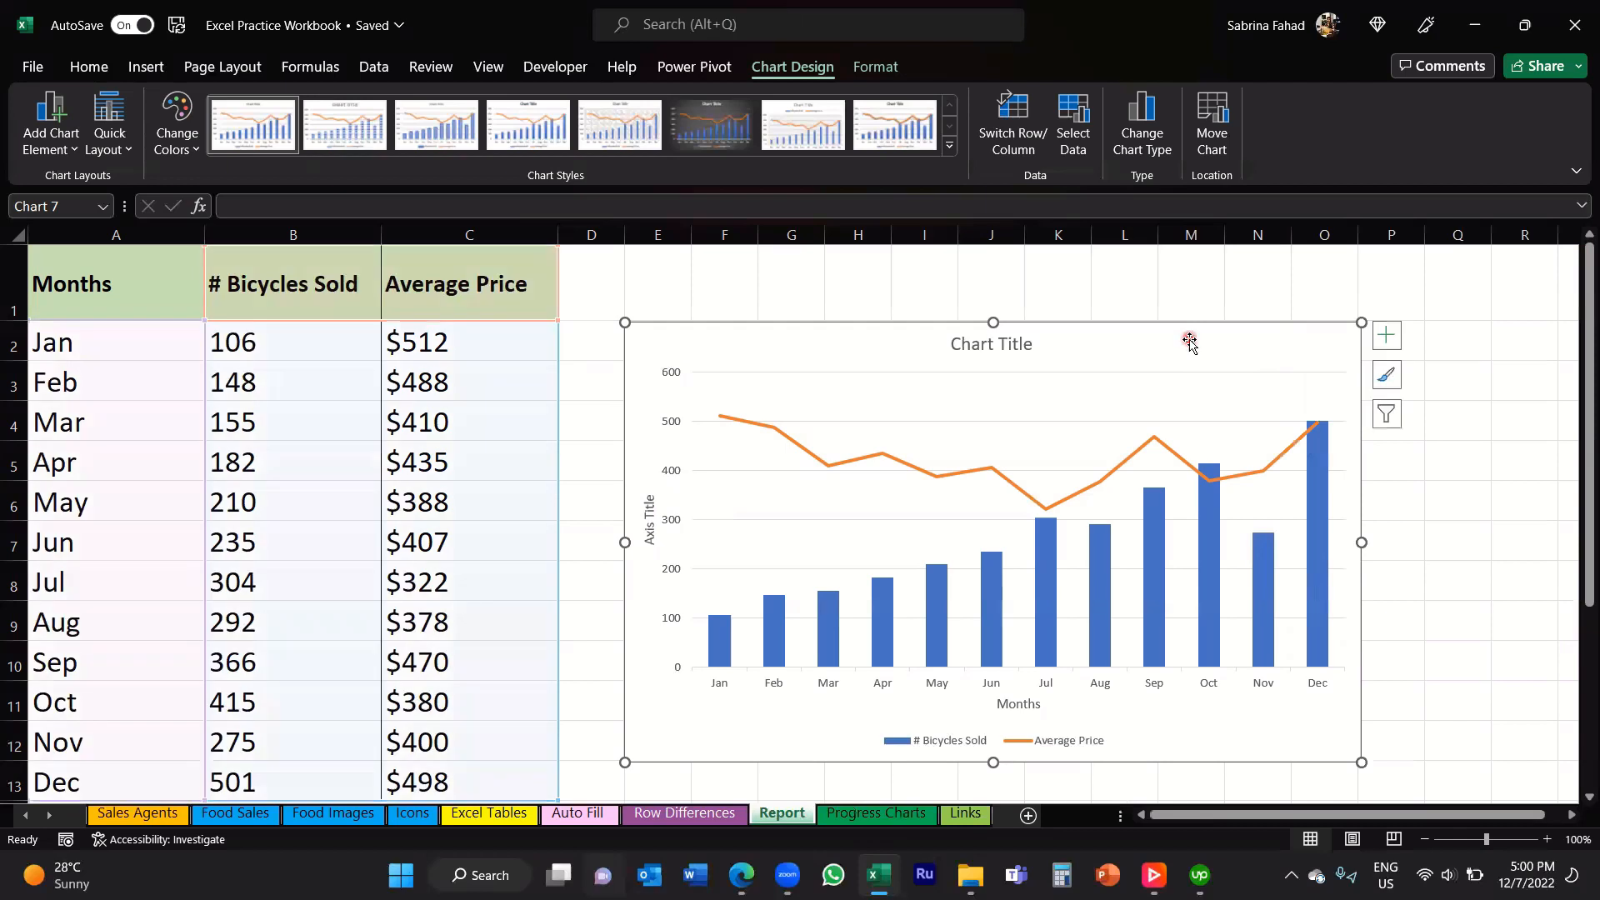
click(1392, 338)
click(1386, 336)
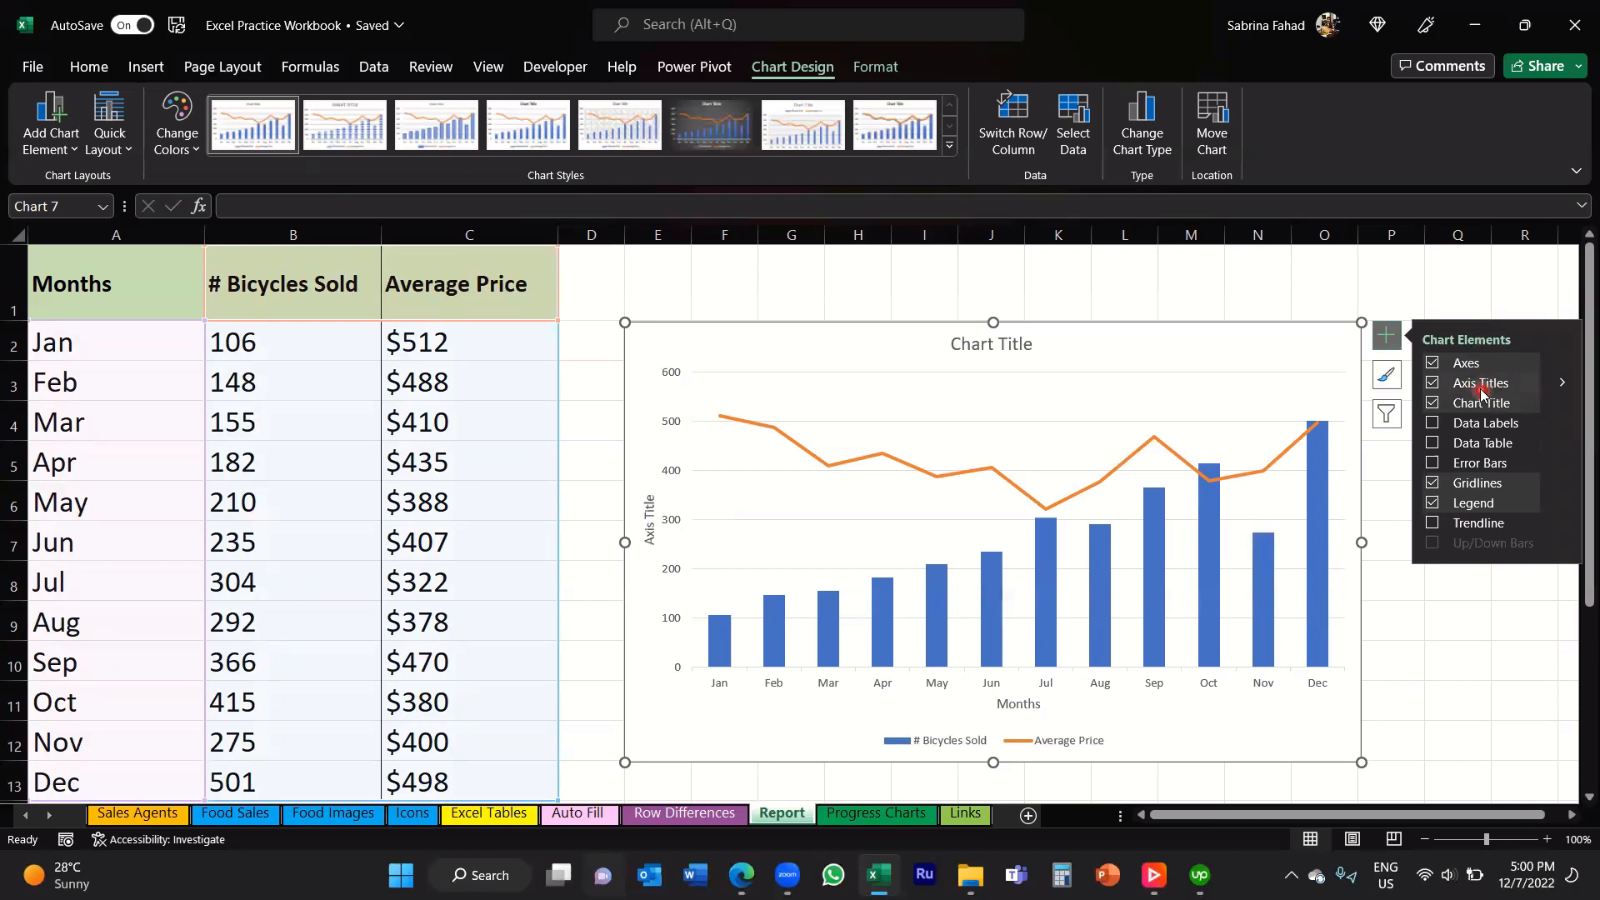
click(1562, 385)
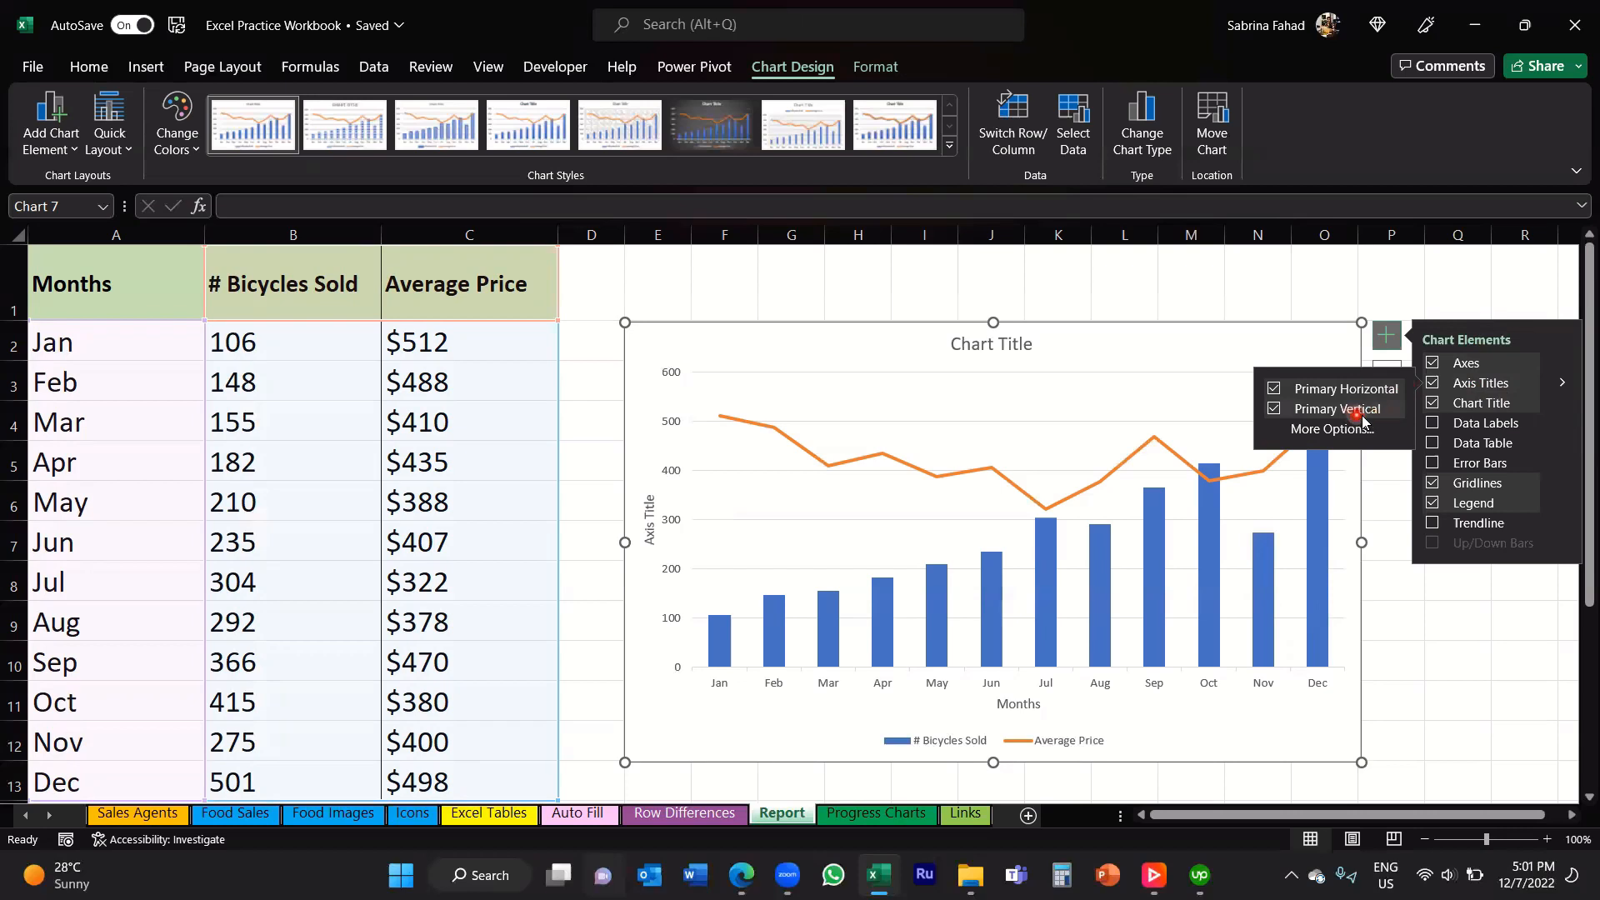
click(1274, 409)
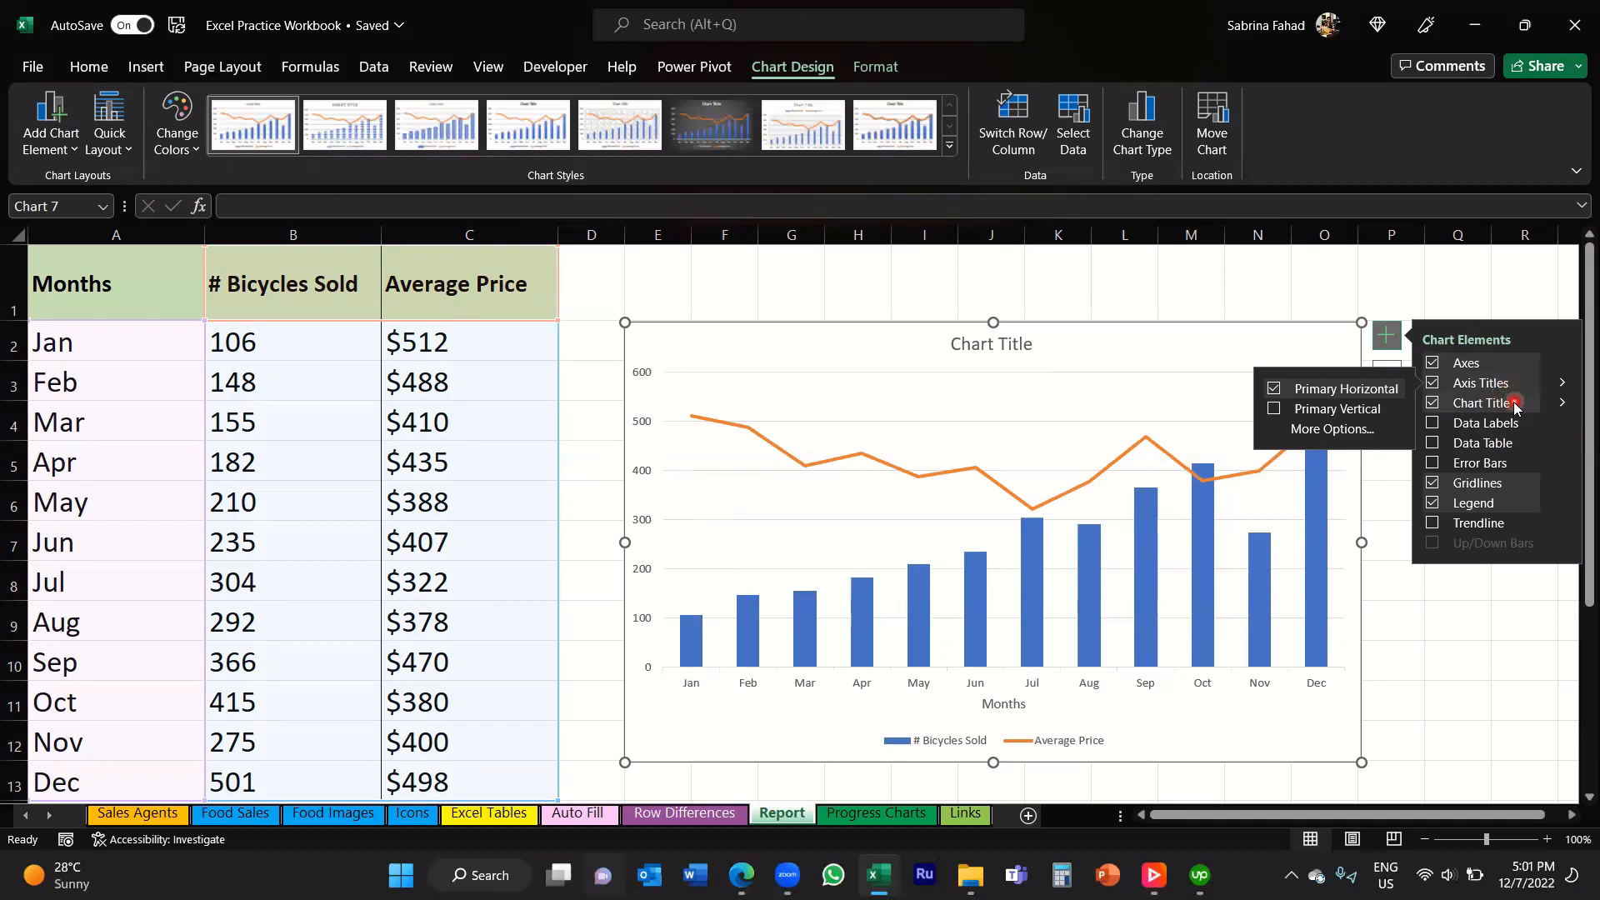
Step: Replace the chart's placeholder title with Bicycle Sales per Month
double_click(1020, 345)
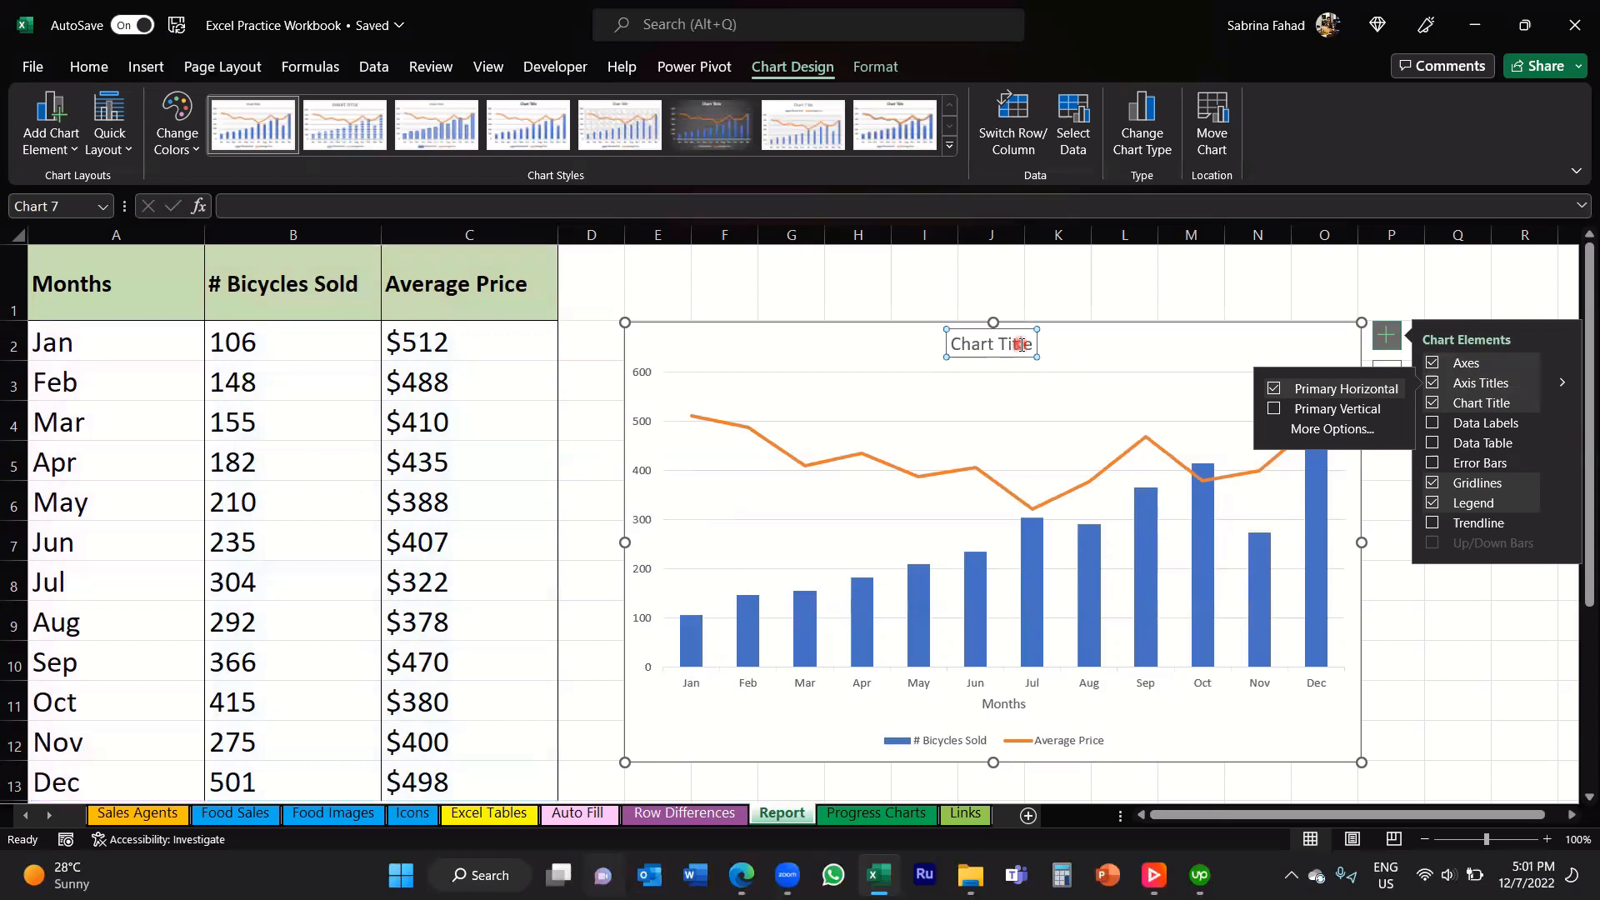
click(1032, 343)
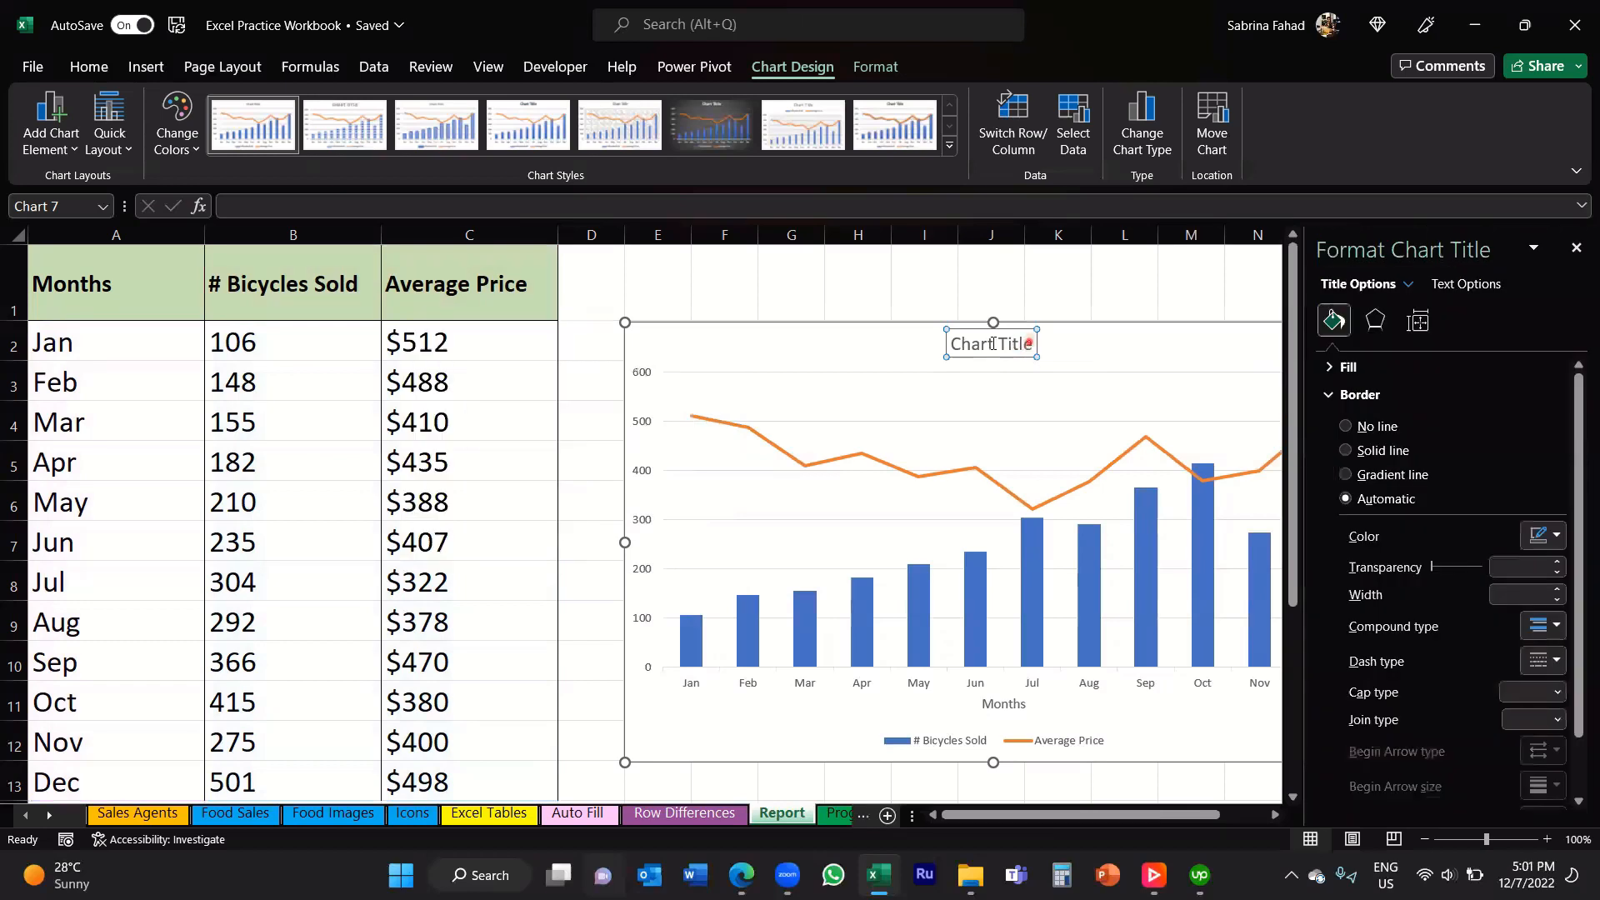
drag(1032, 344, 955, 344)
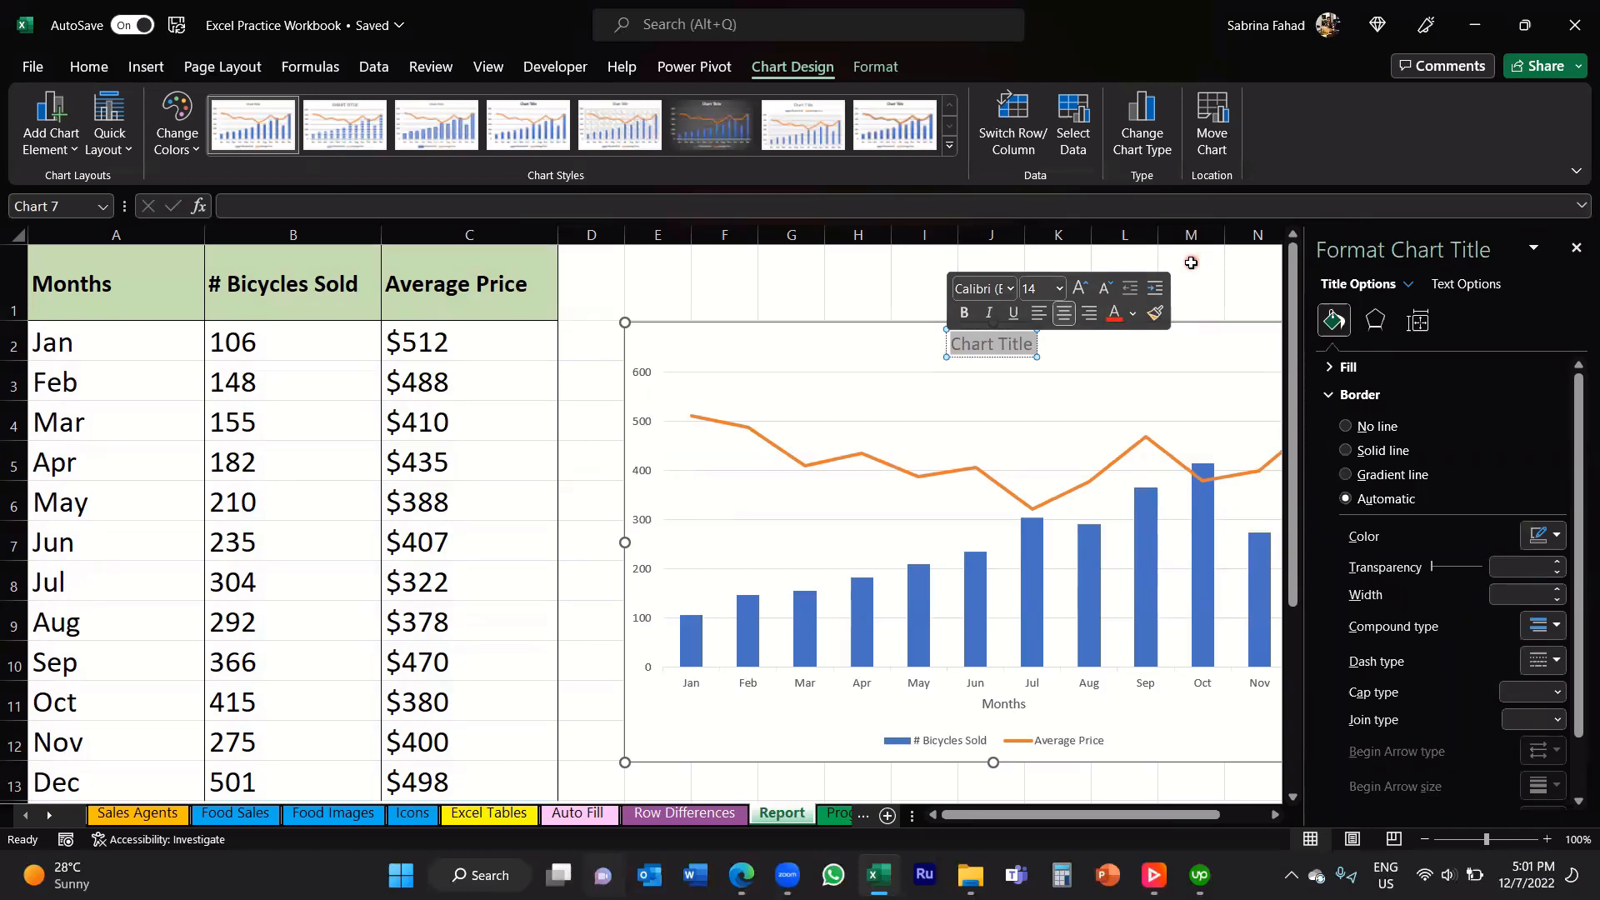
text(Bicycle S)
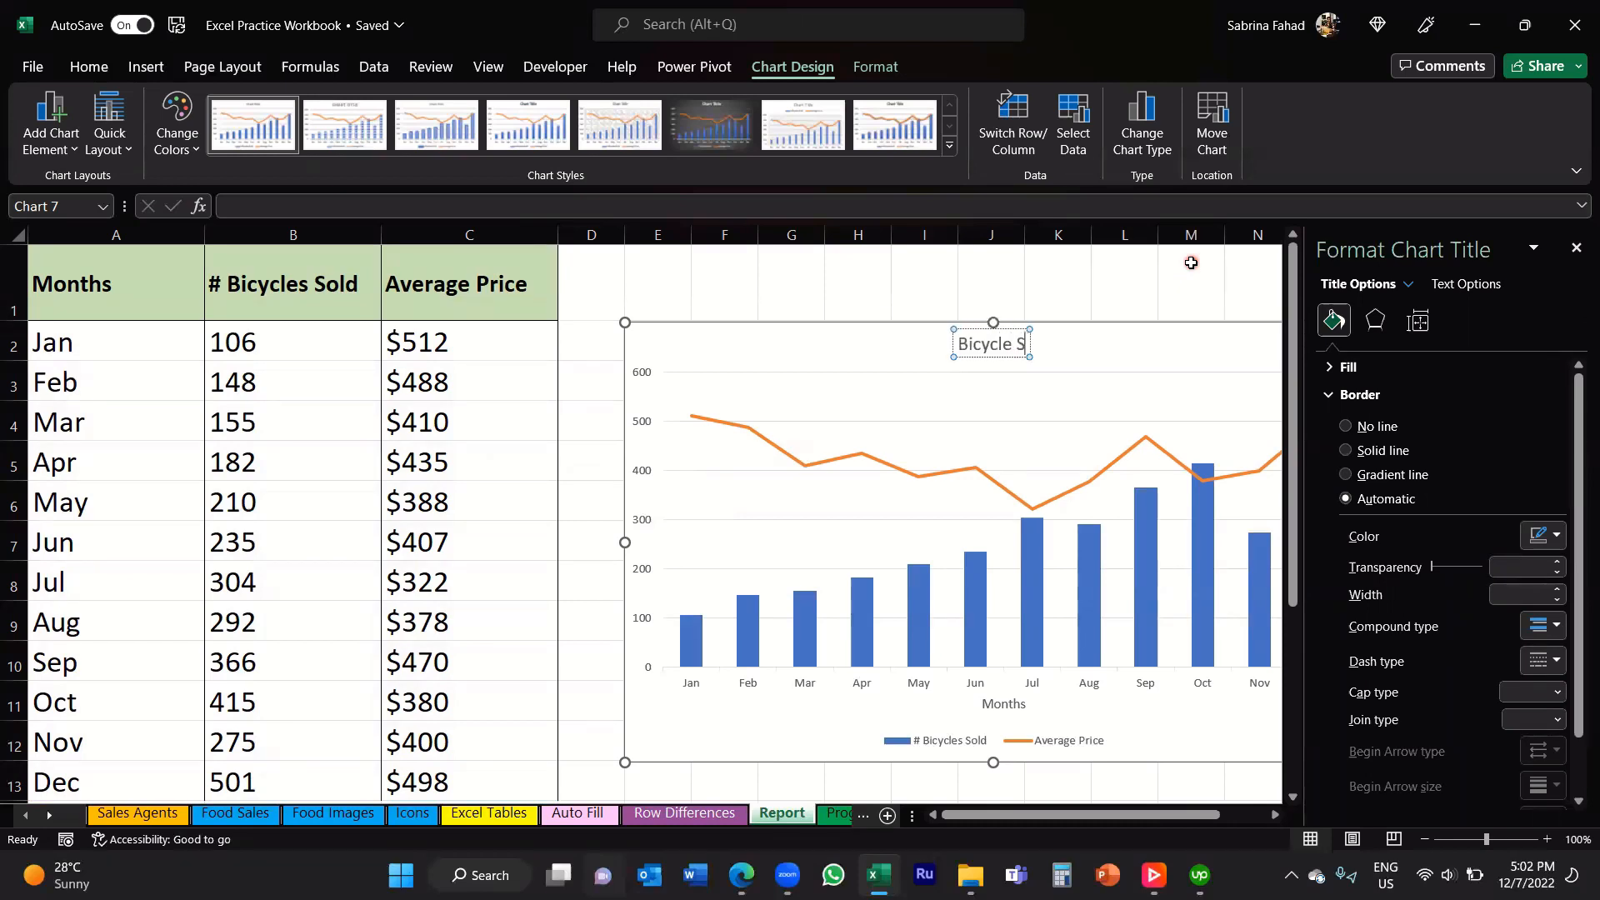
text(ales per Month)
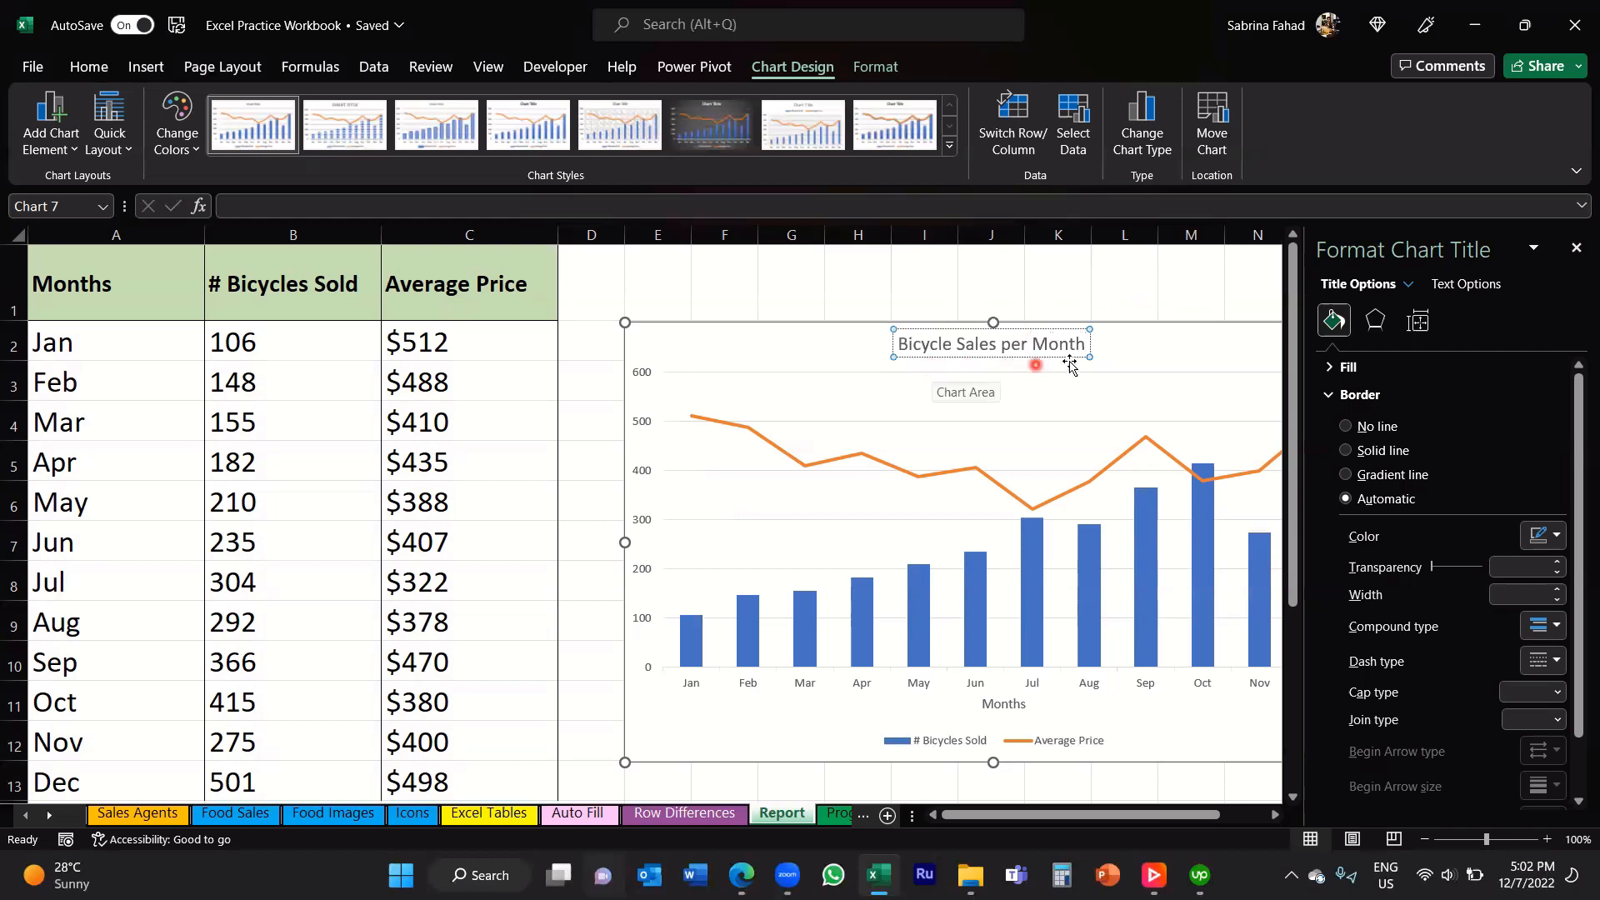
Step: Make the chart title bold at font size 16 and close the title formatting options
drag(1085, 343, 888, 347)
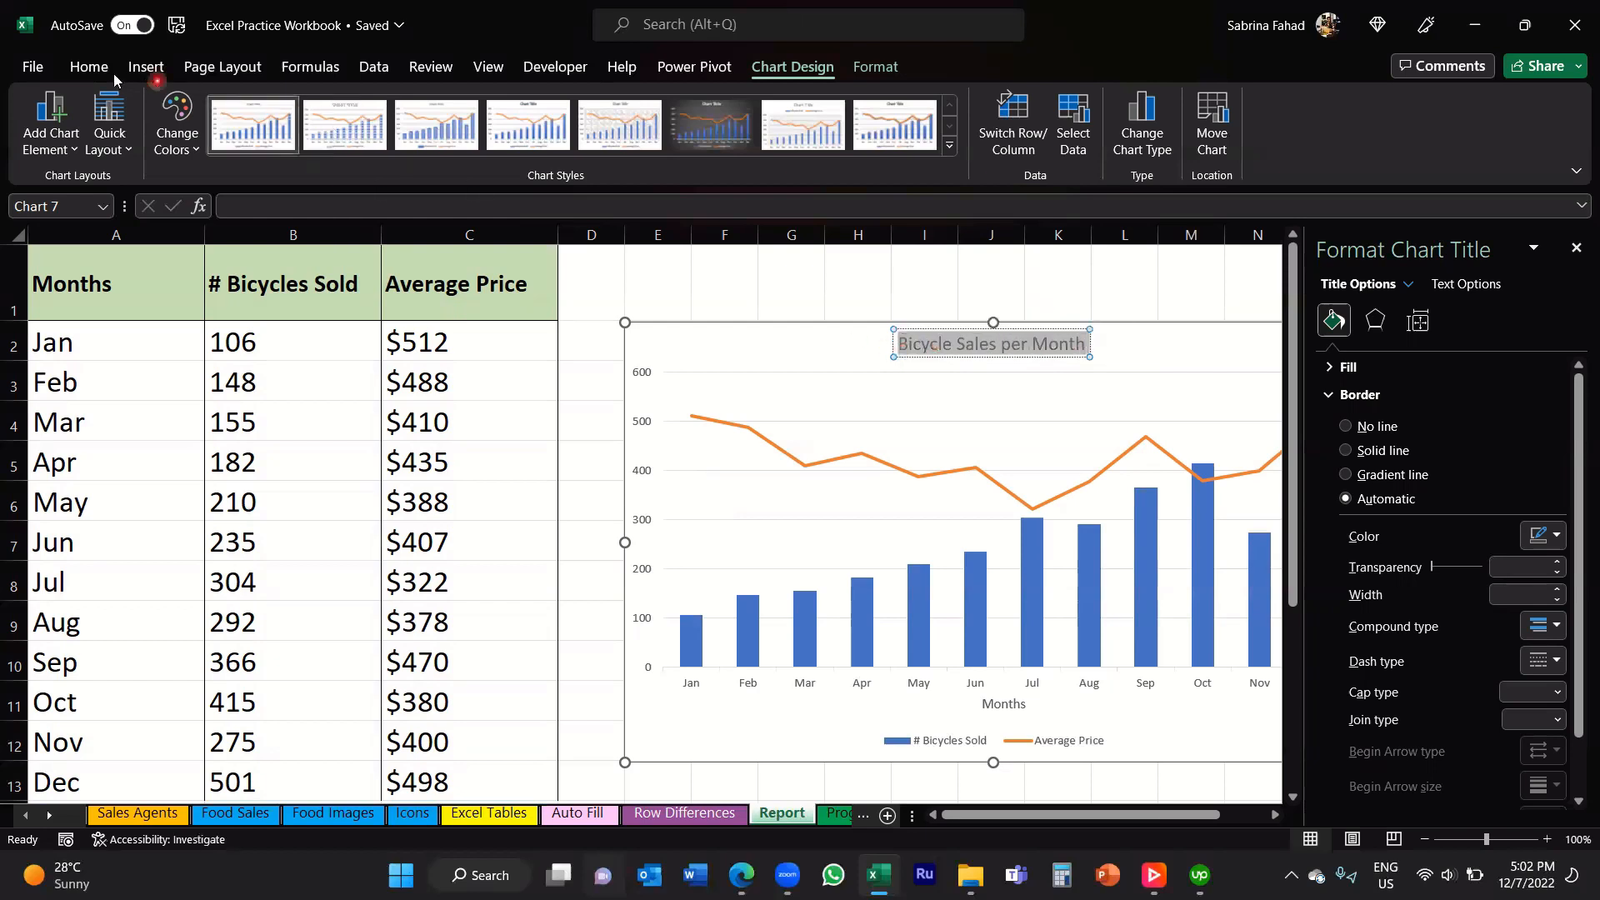
click(90, 68)
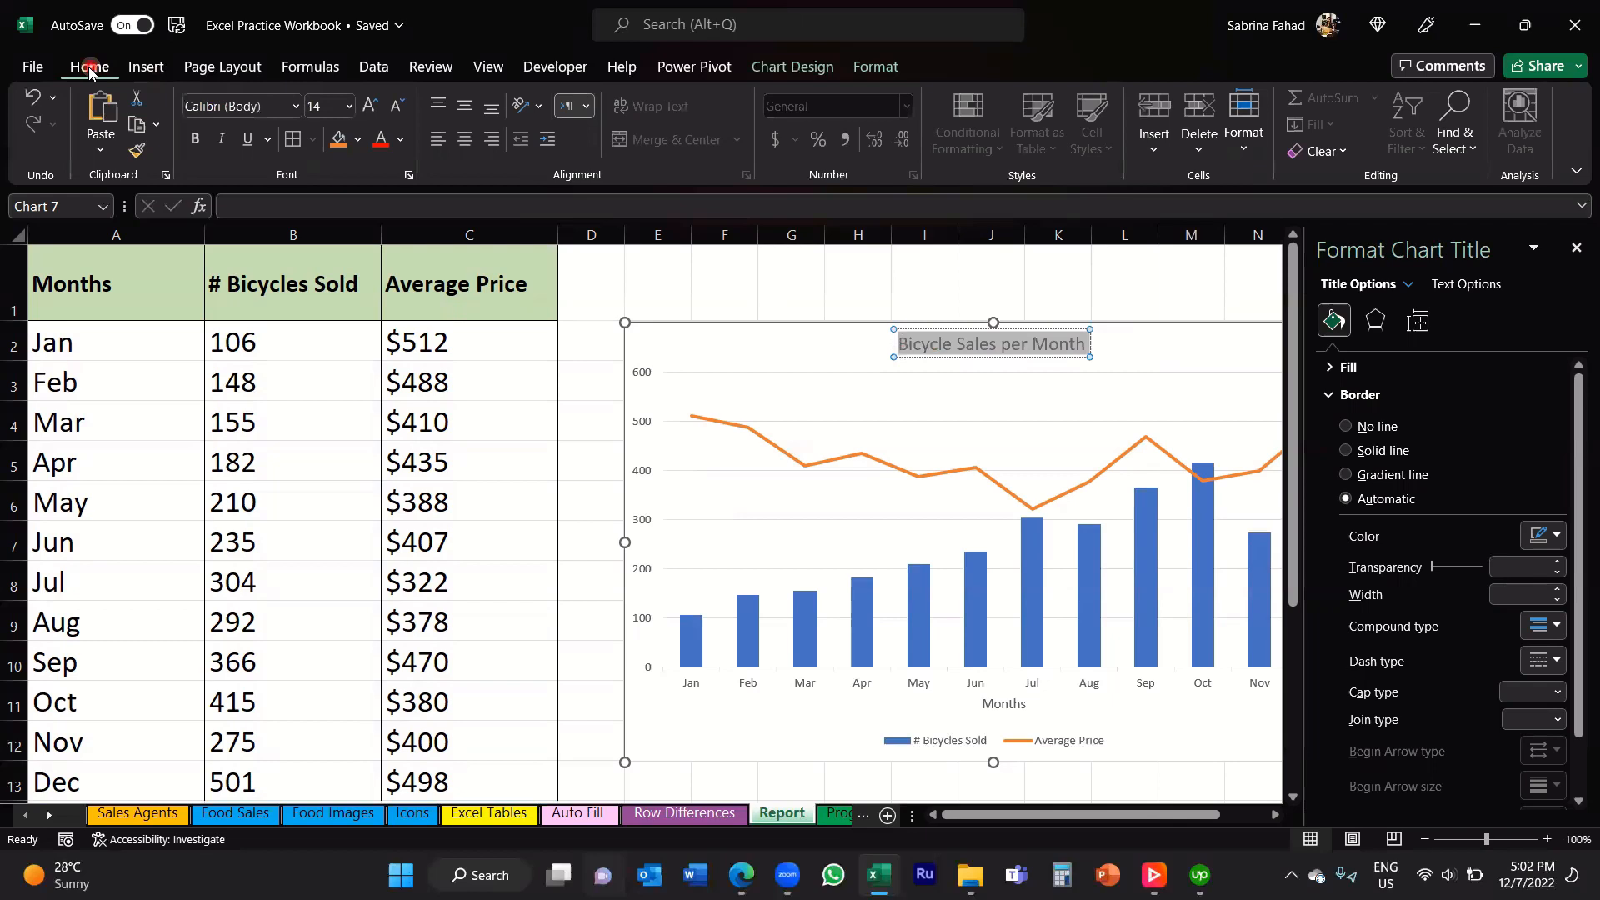
click(194, 140)
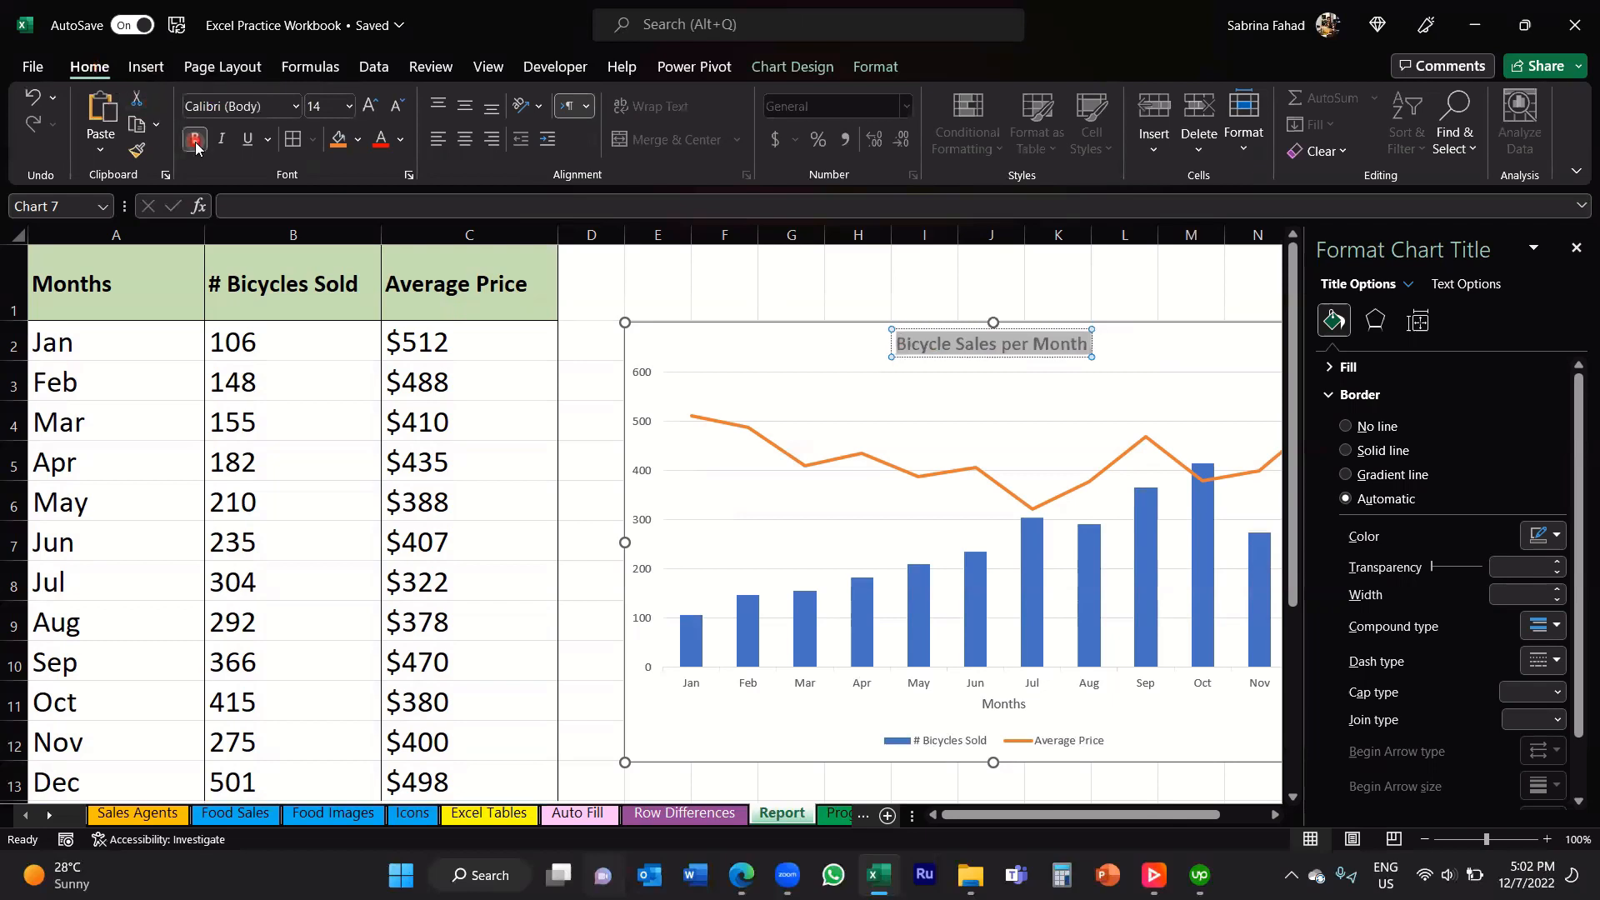
click(248, 146)
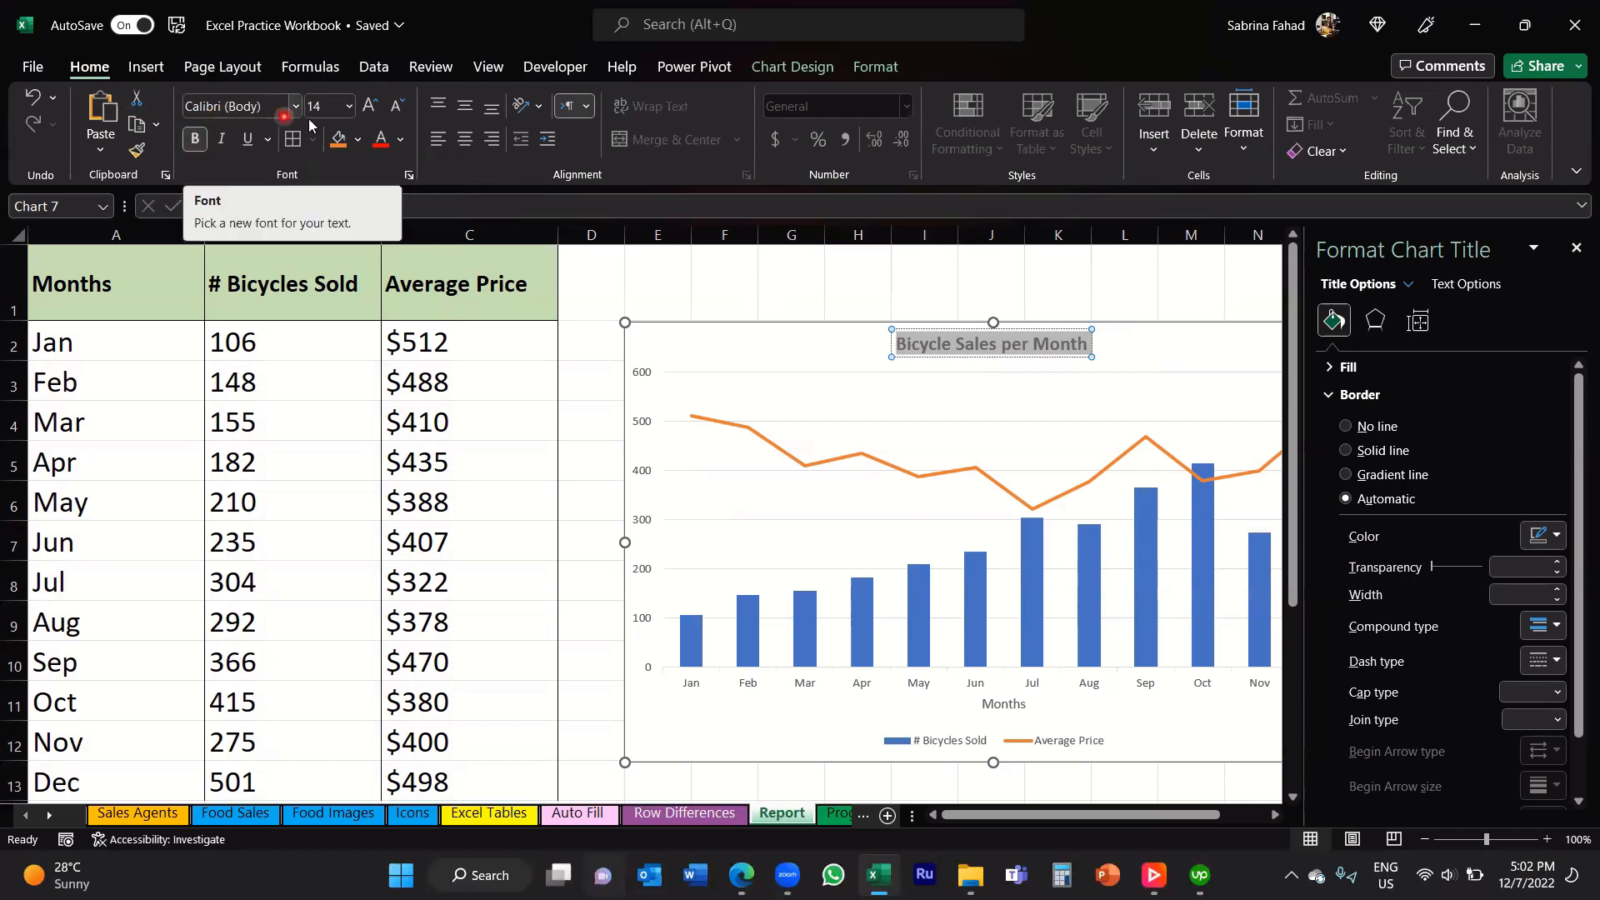
click(349, 107)
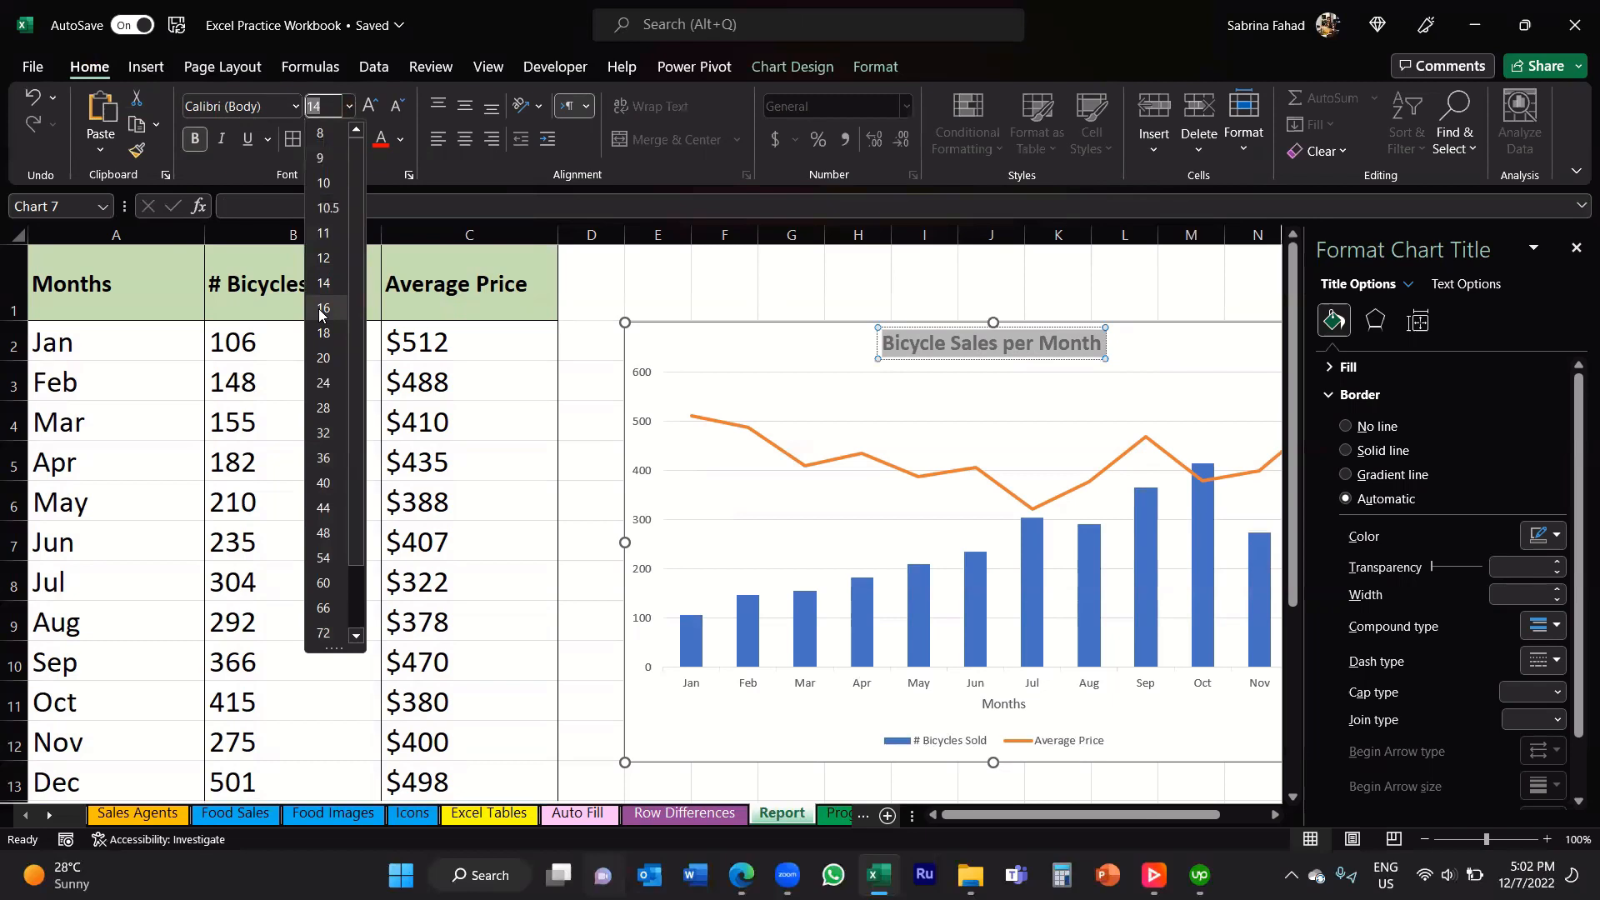
click(317, 309)
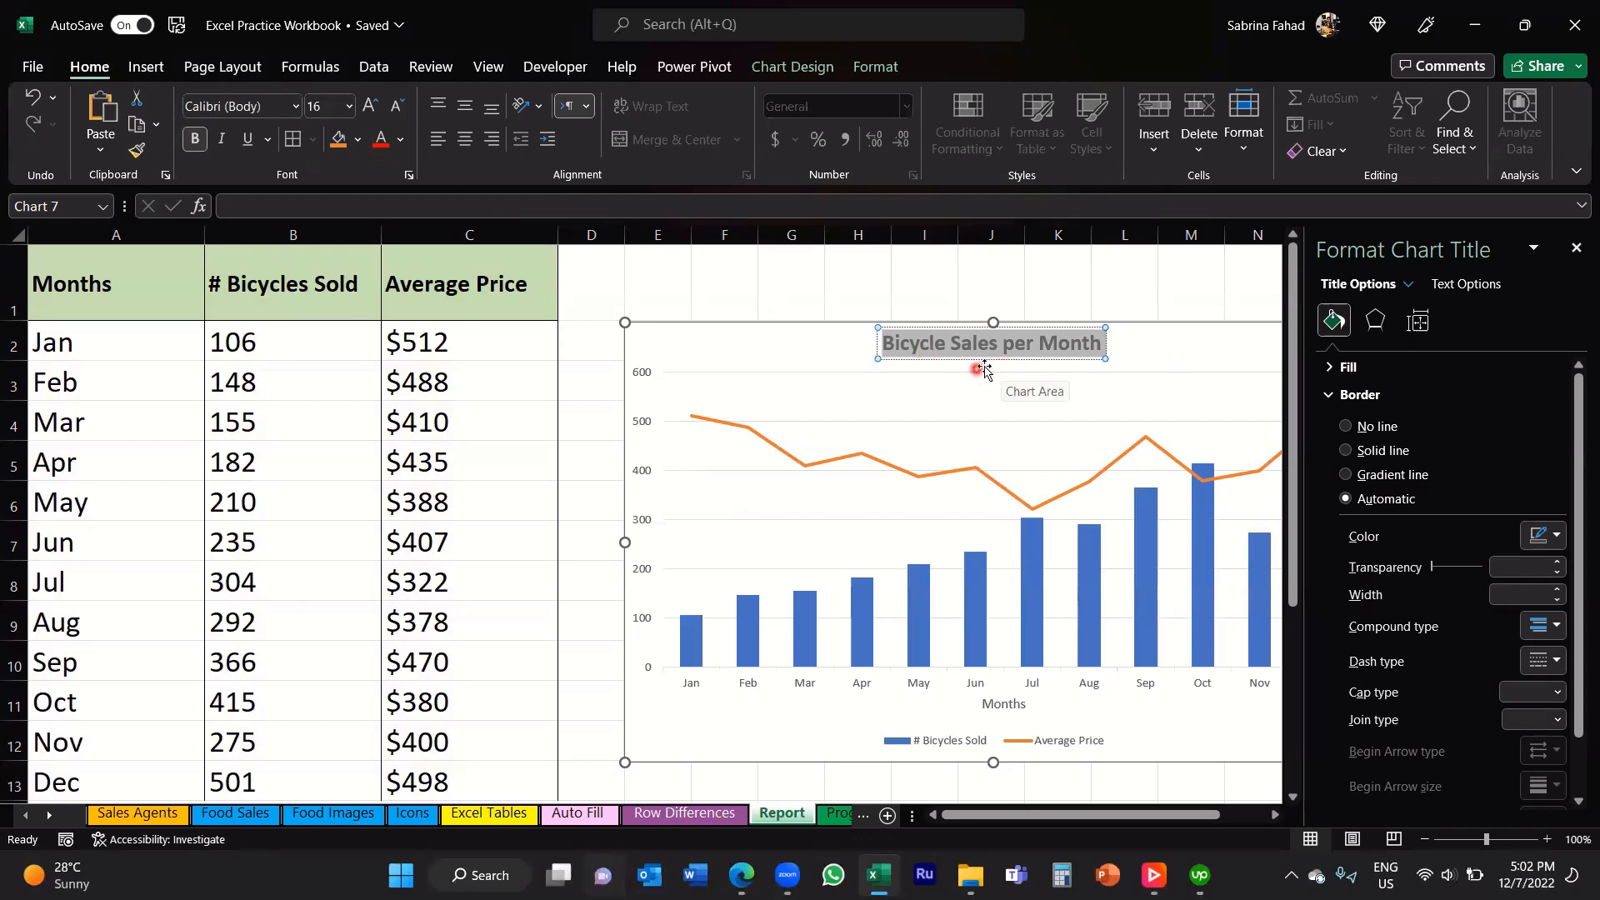
click(1572, 253)
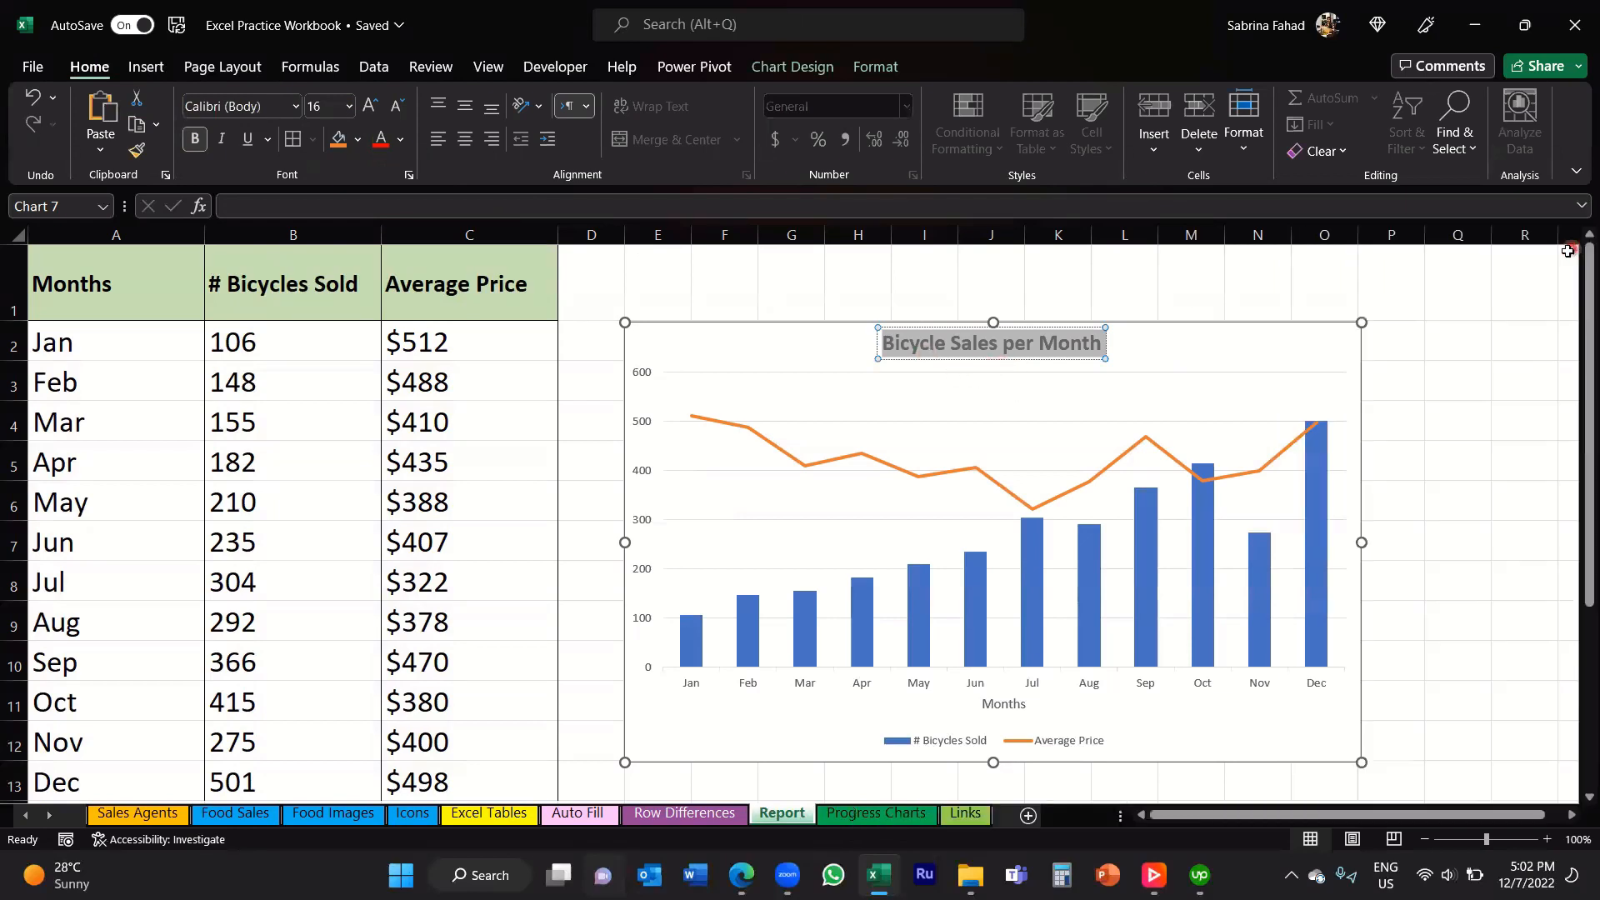
Step: Add a data table beneath the combo chart's plot area
click(1282, 348)
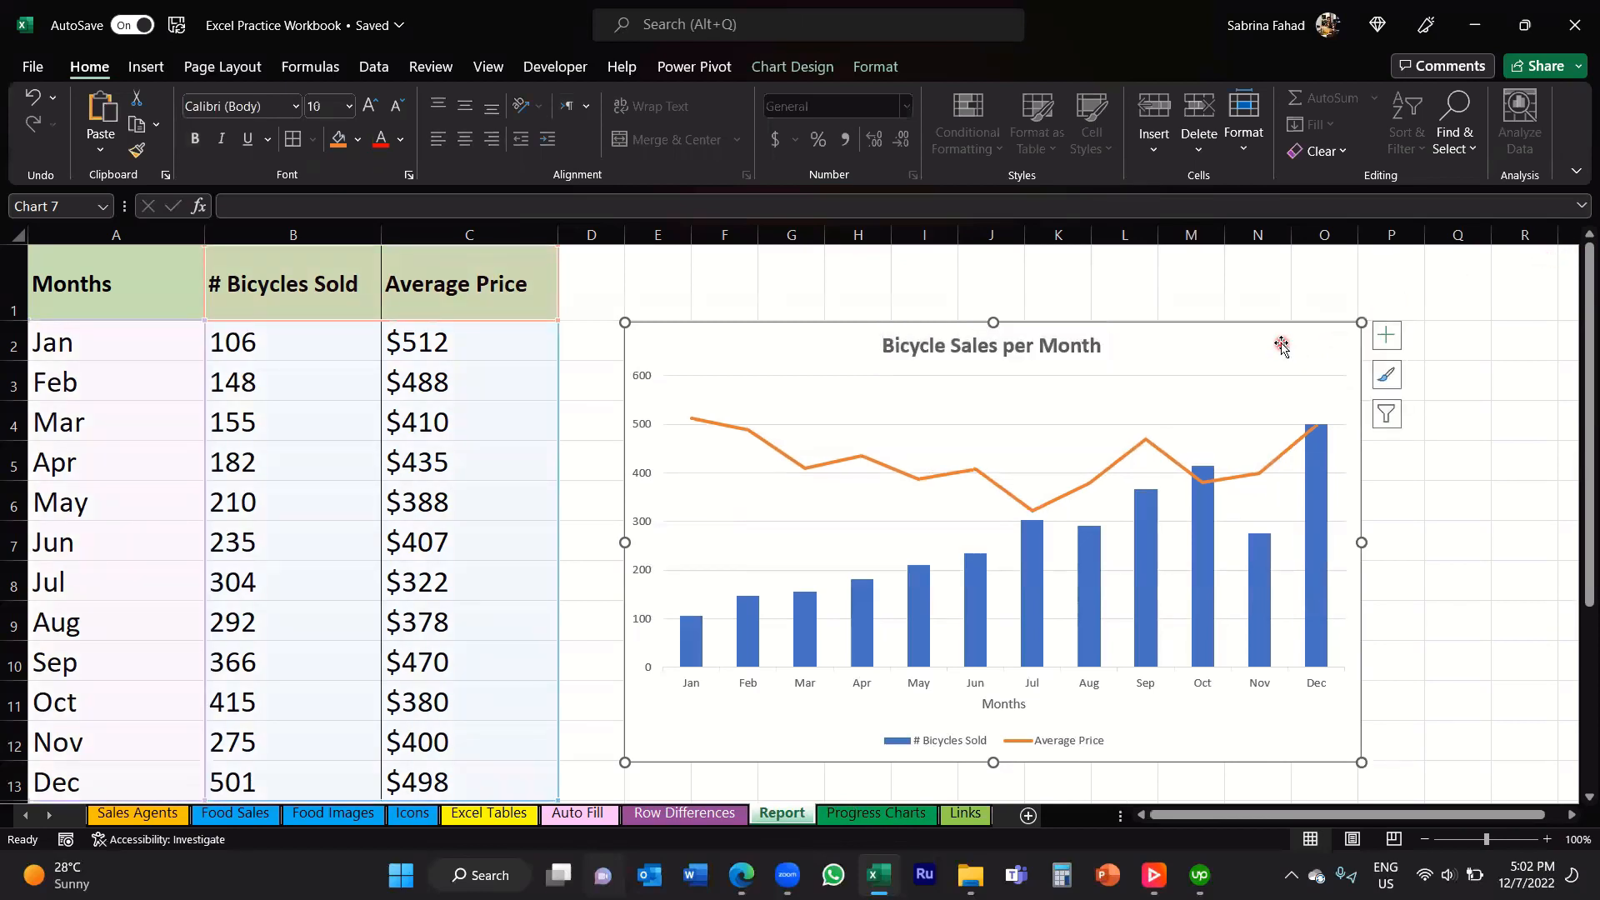
click(1388, 336)
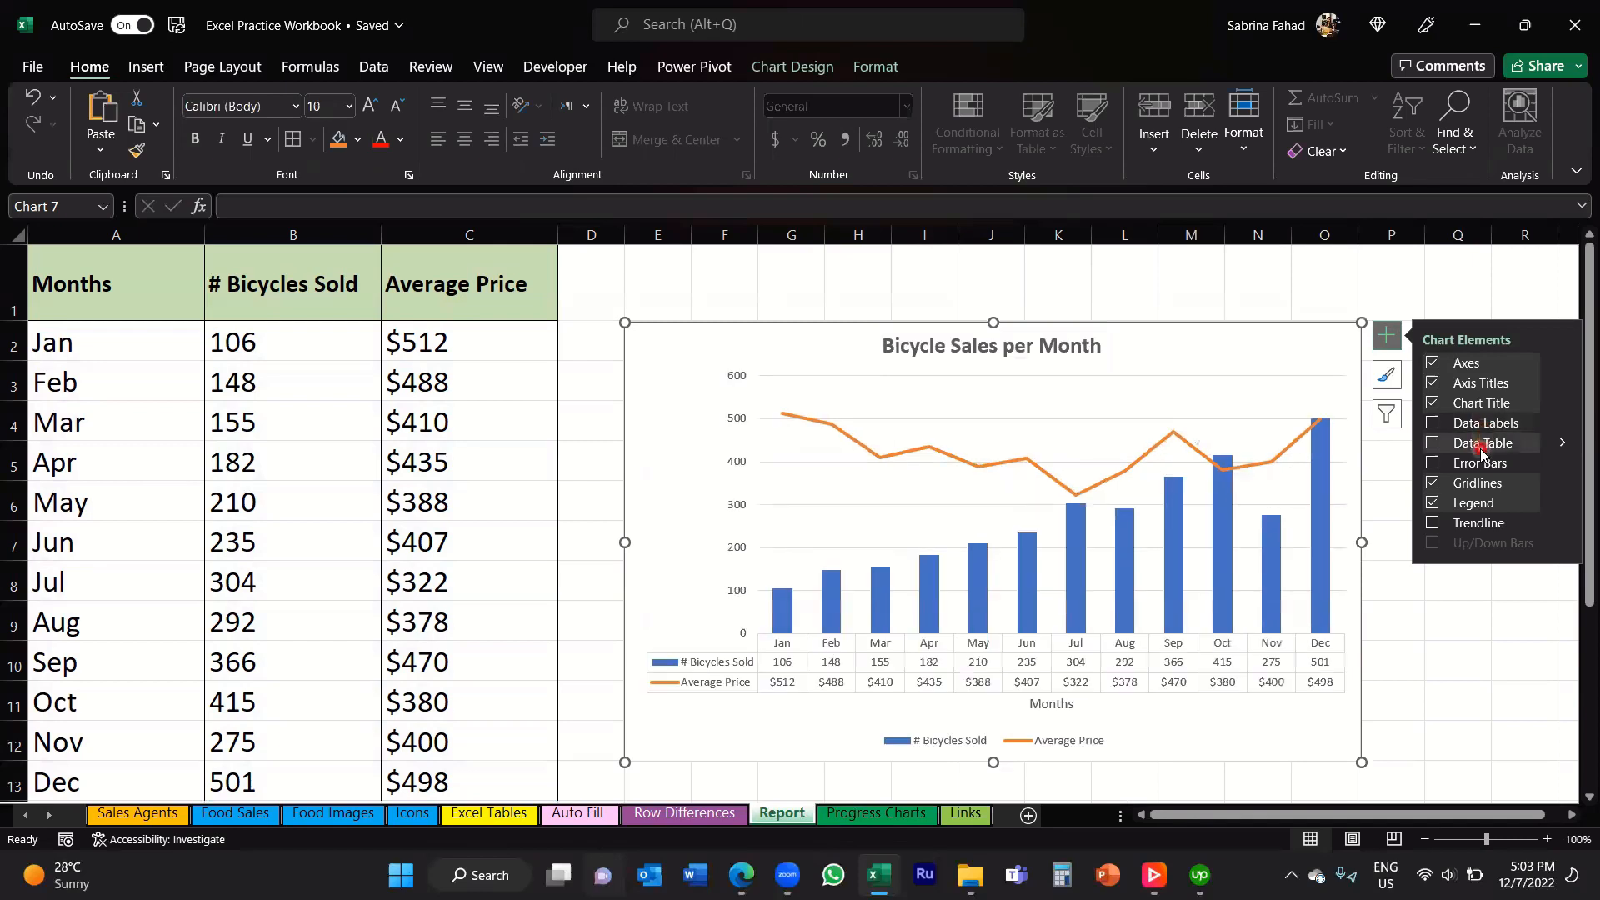
click(1435, 446)
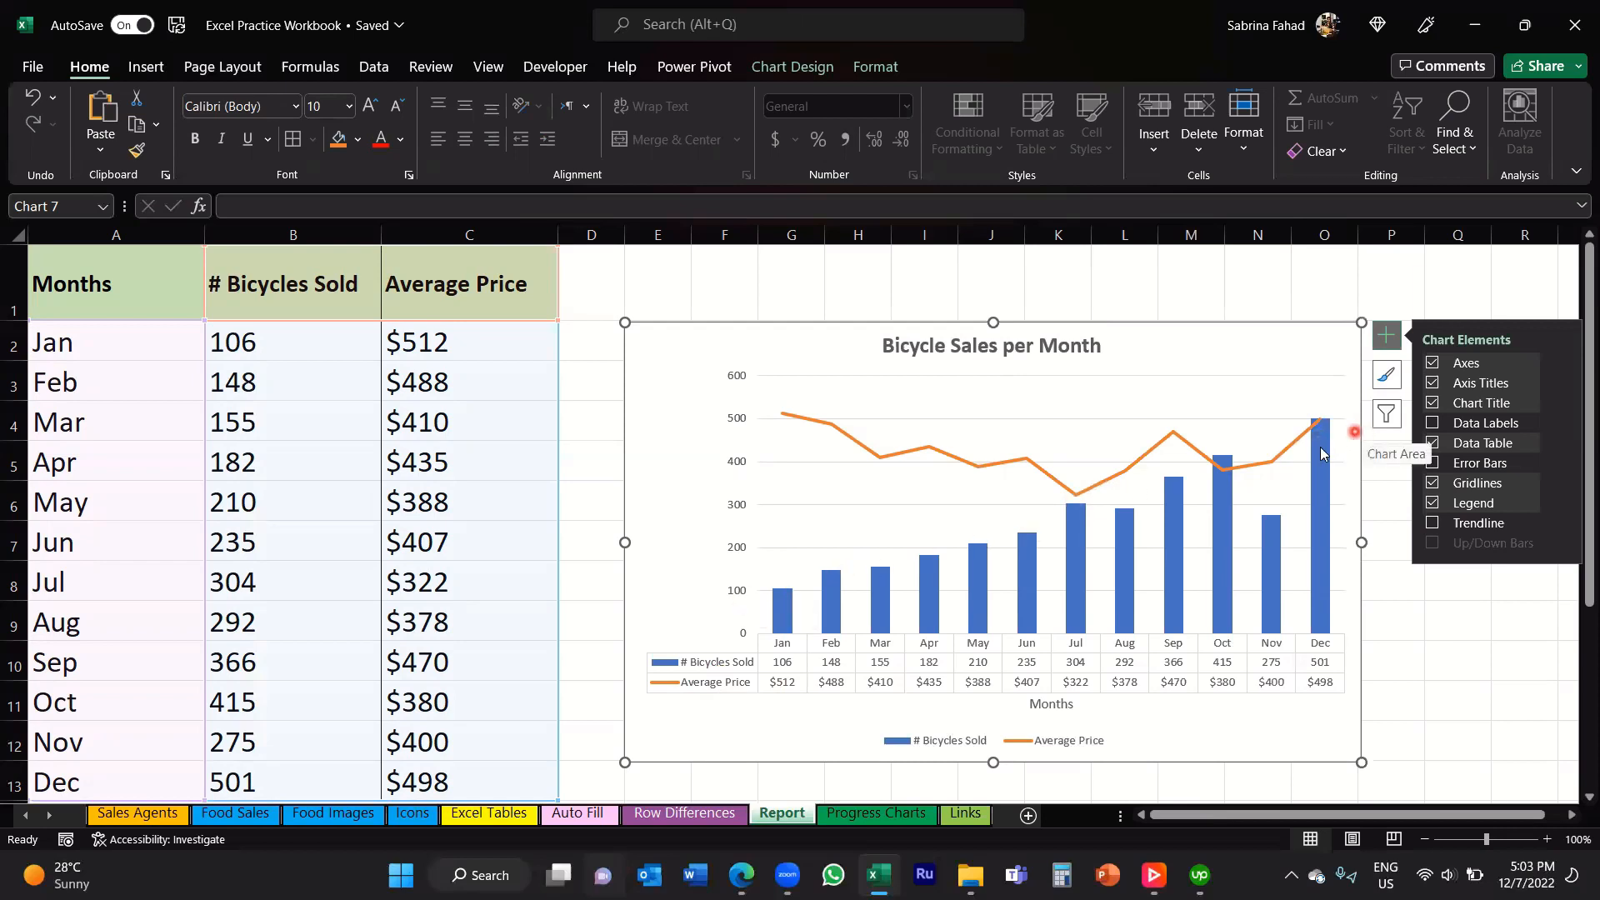
Step: Add Primary Minor Horizontal gridlines to the chart
mouse_move(1491, 447)
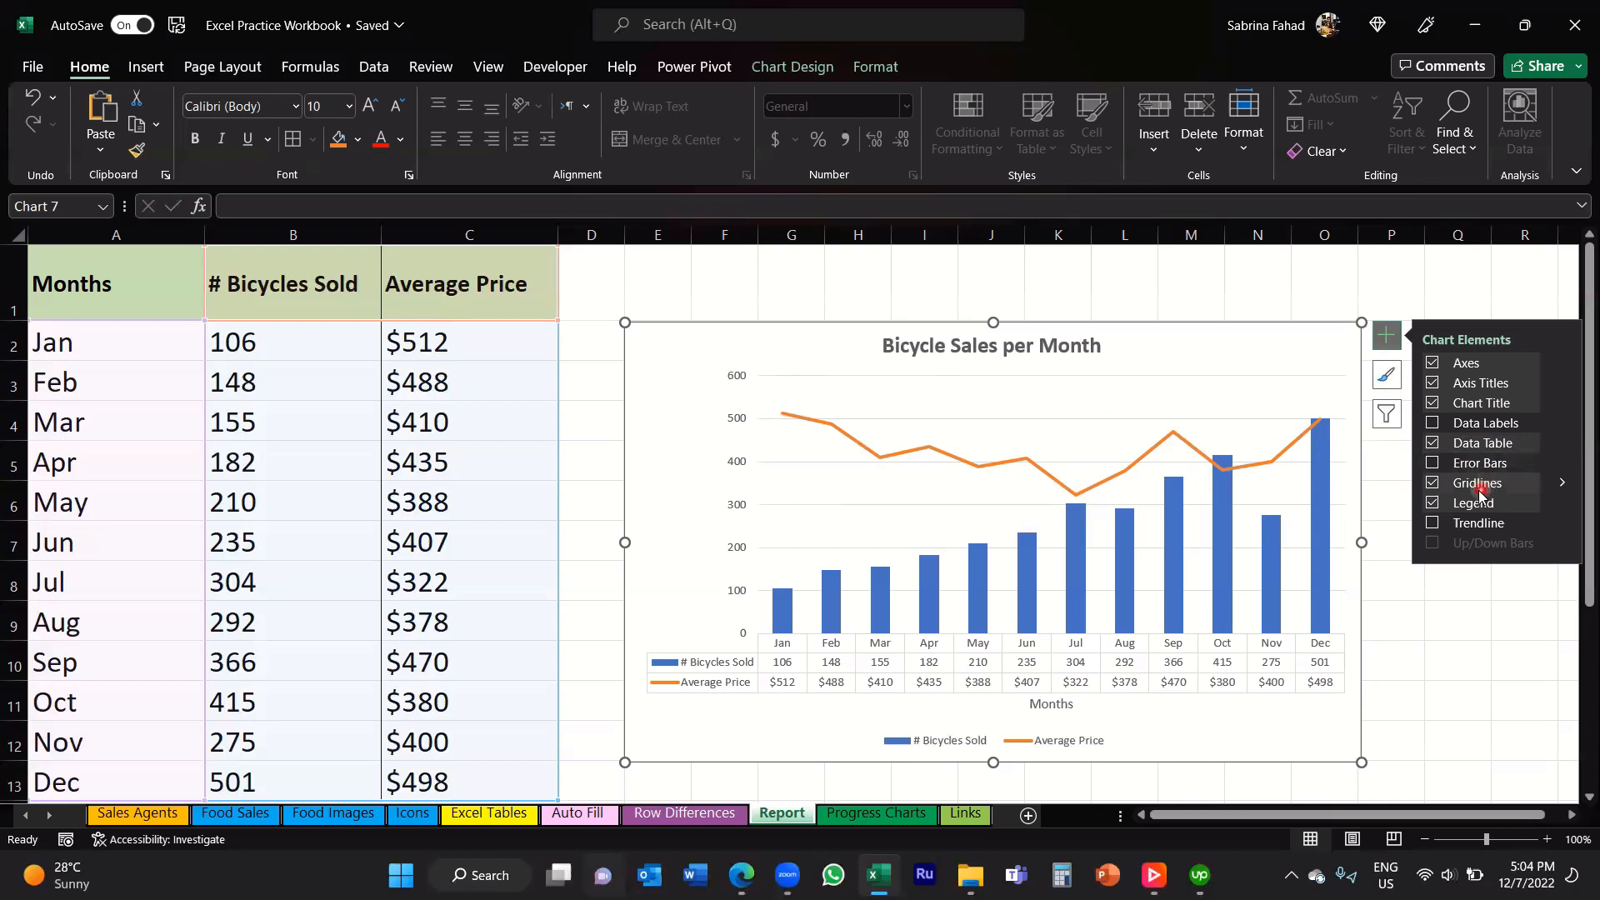
click(1564, 483)
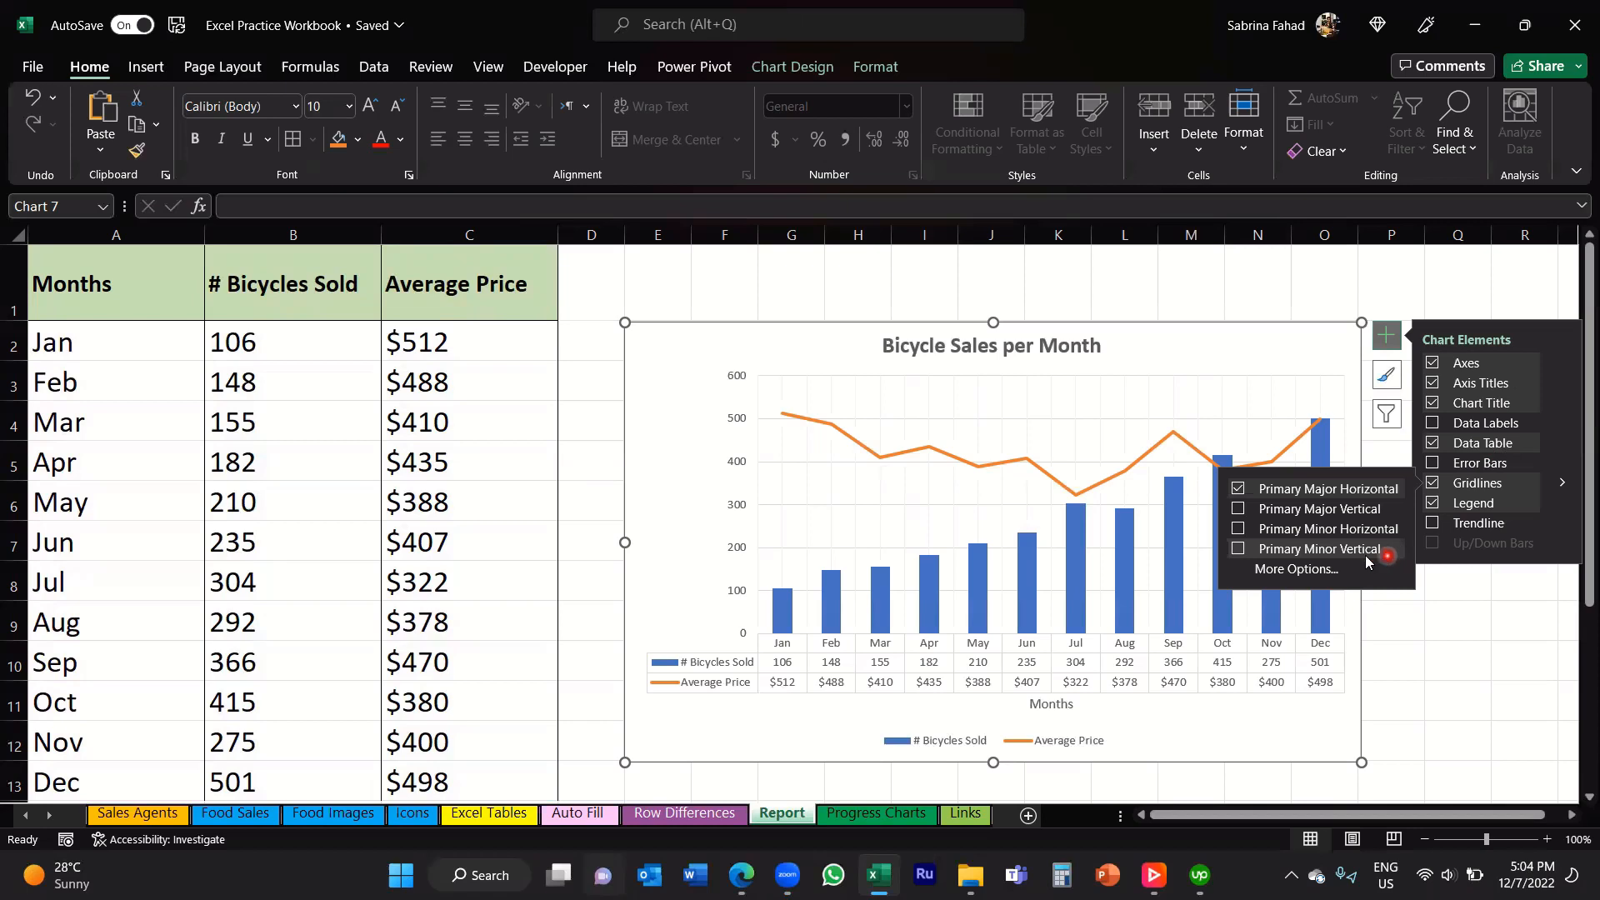
click(1238, 529)
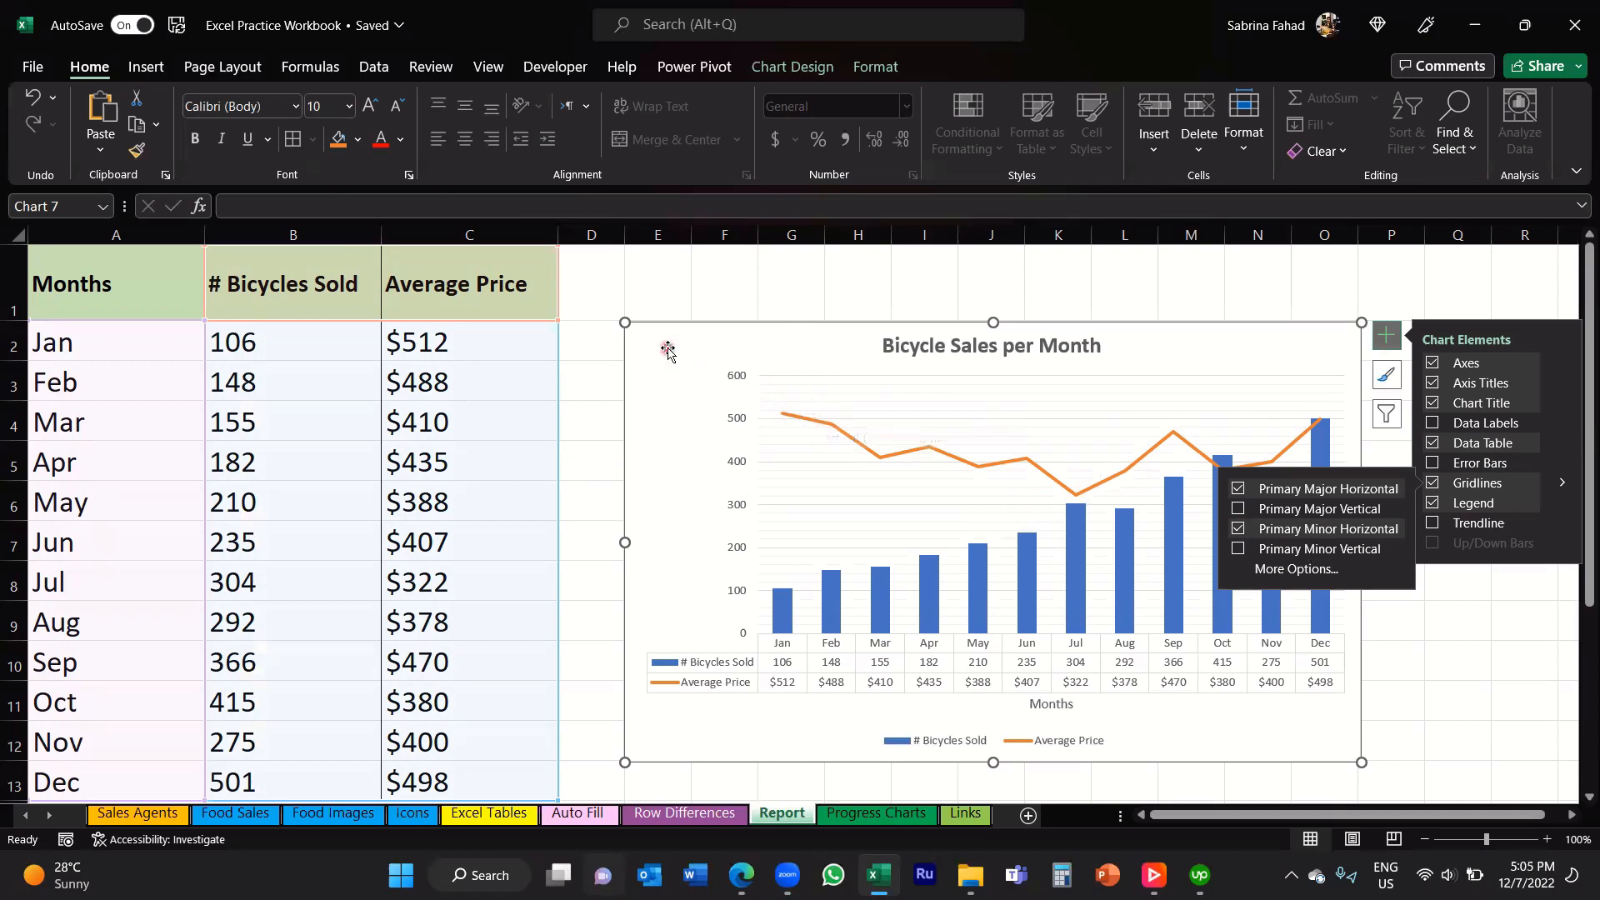
click(1361, 741)
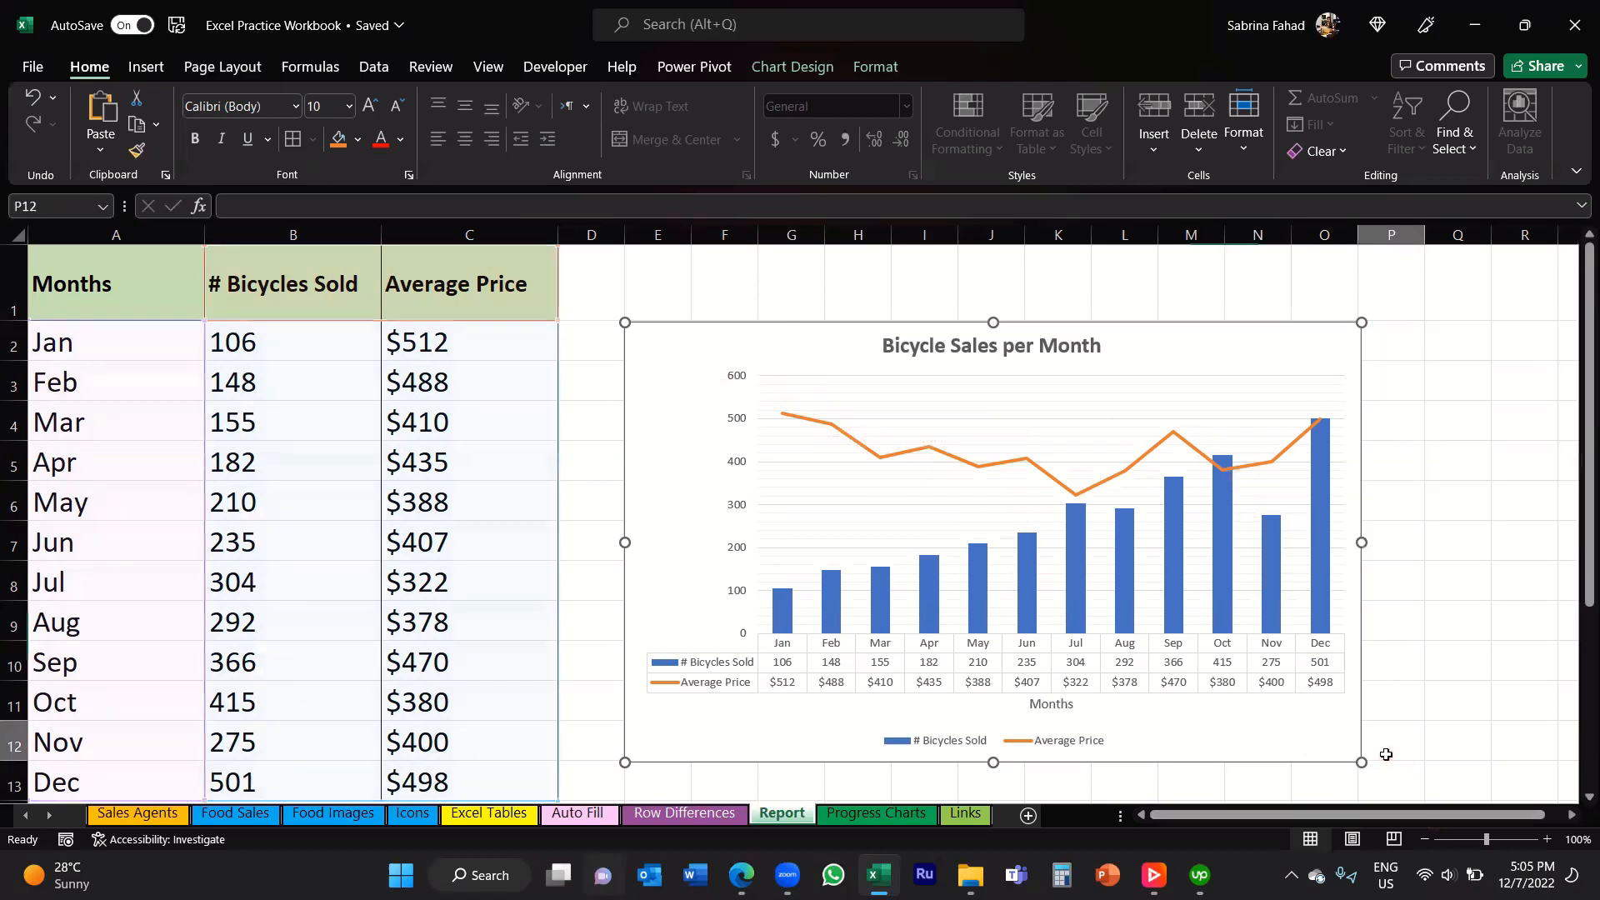
Step: Try the chart legend in the Right, Top and Left positions, and return it to Bottom
click(661, 334)
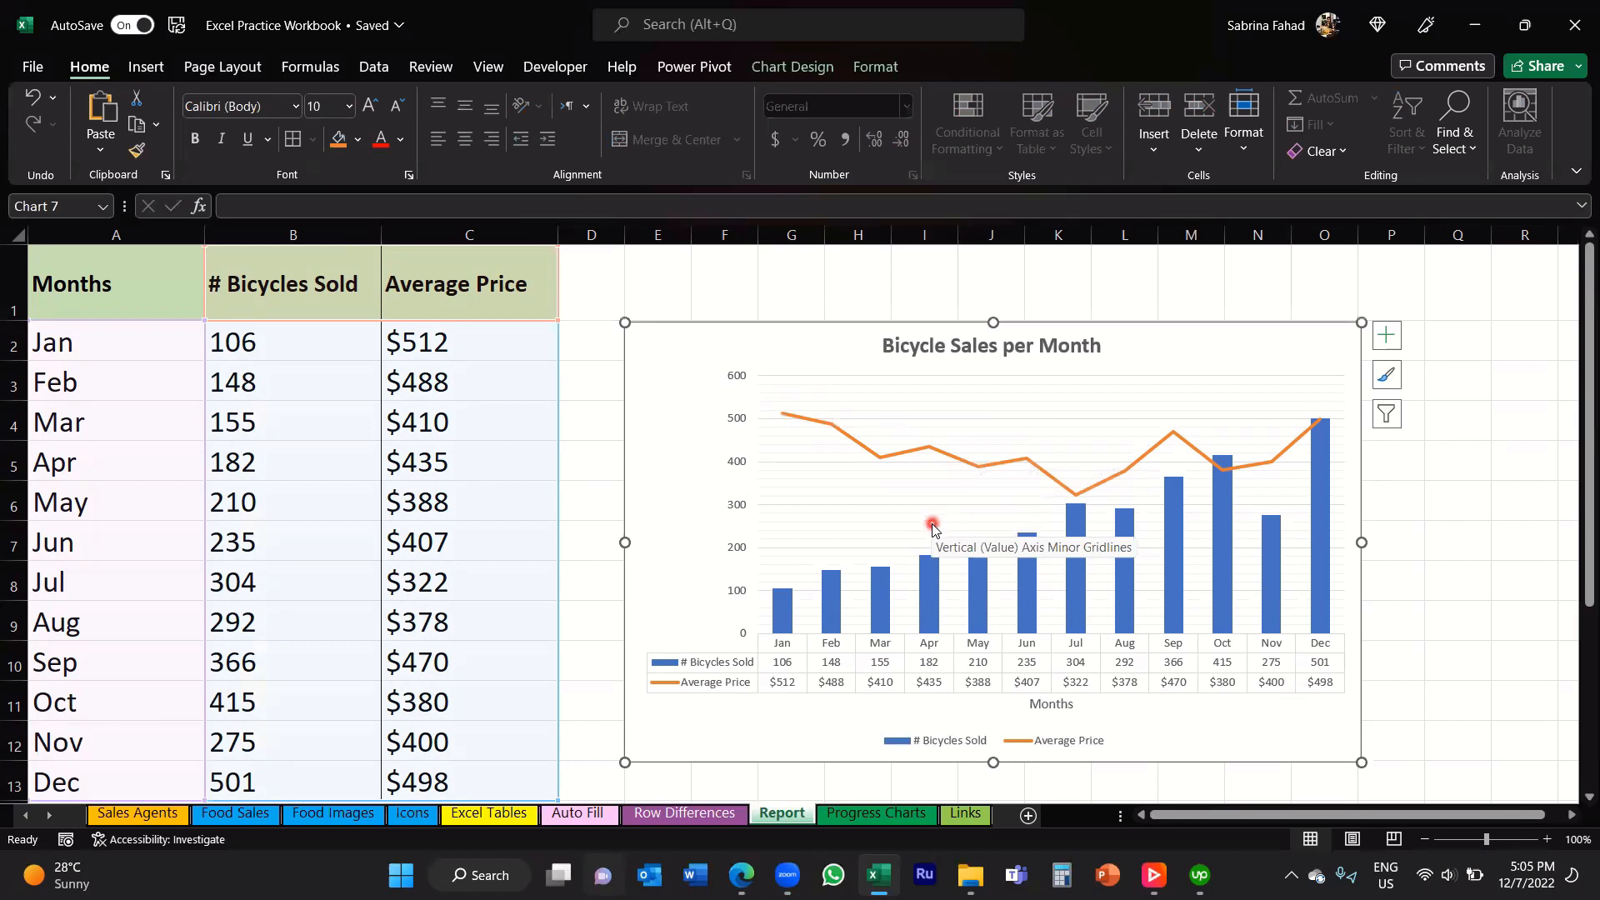
click(1382, 340)
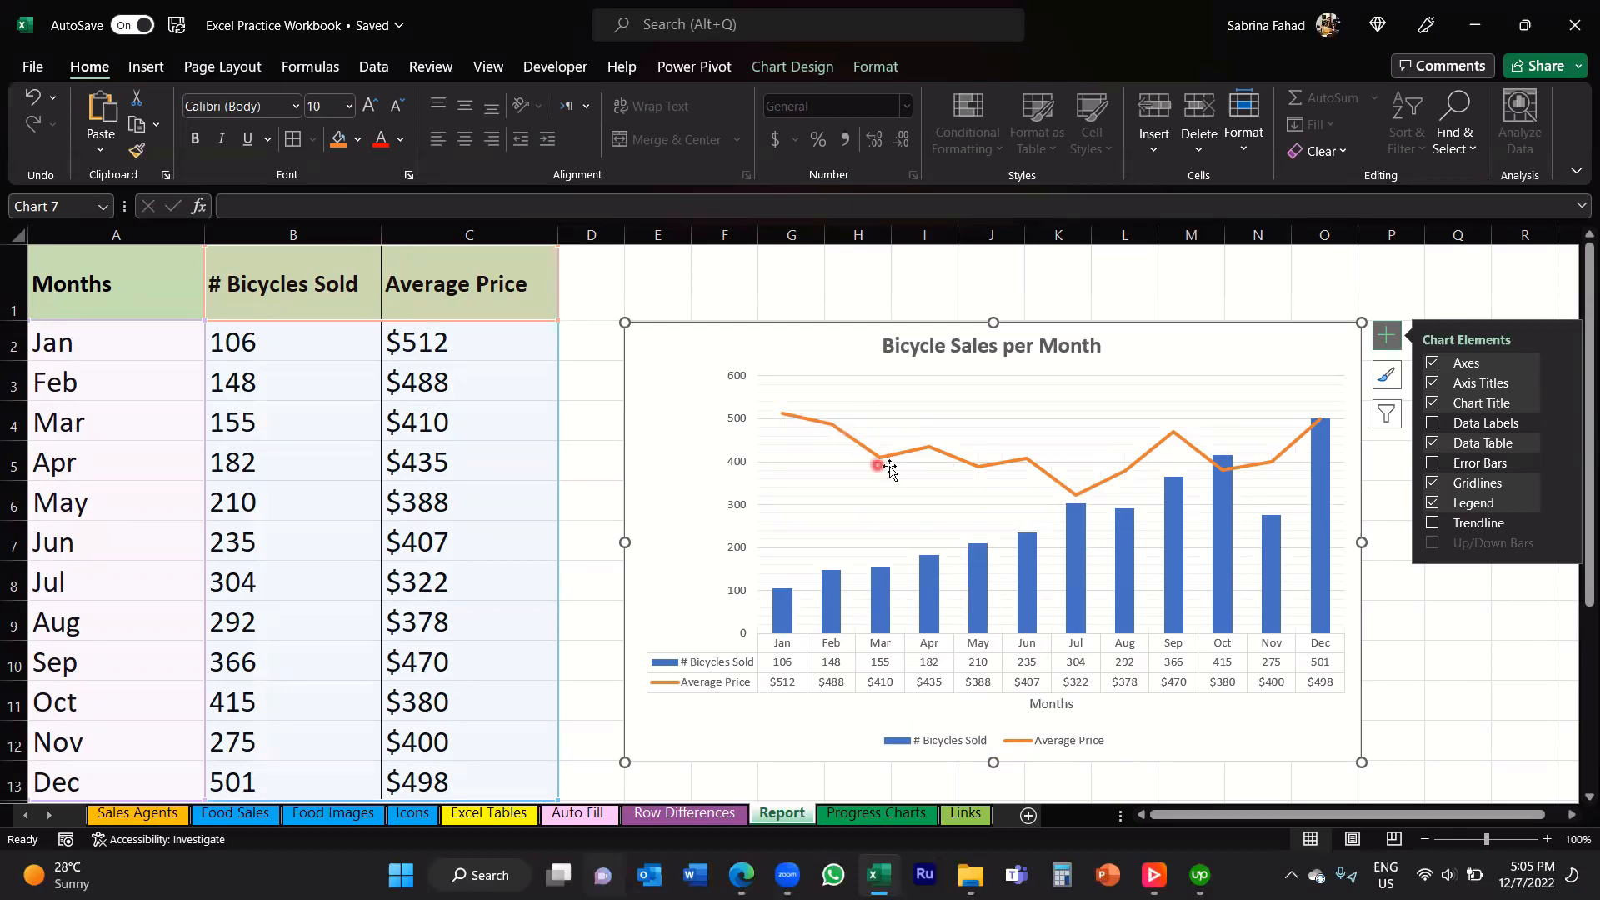
mouse_move(983, 470)
click(1564, 510)
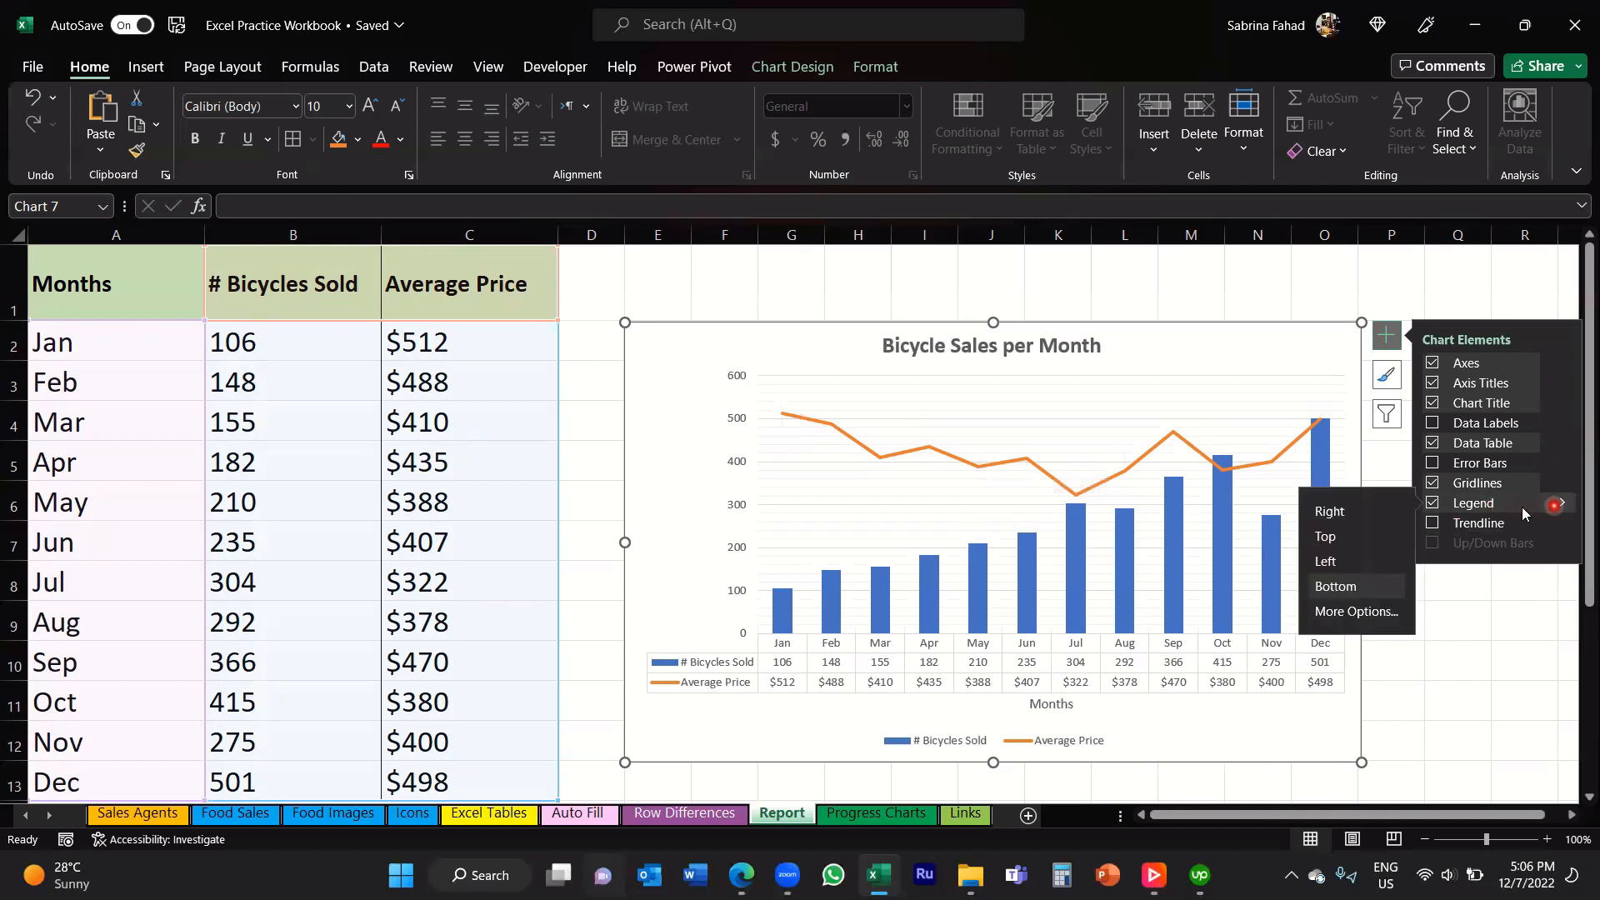
click(1396, 513)
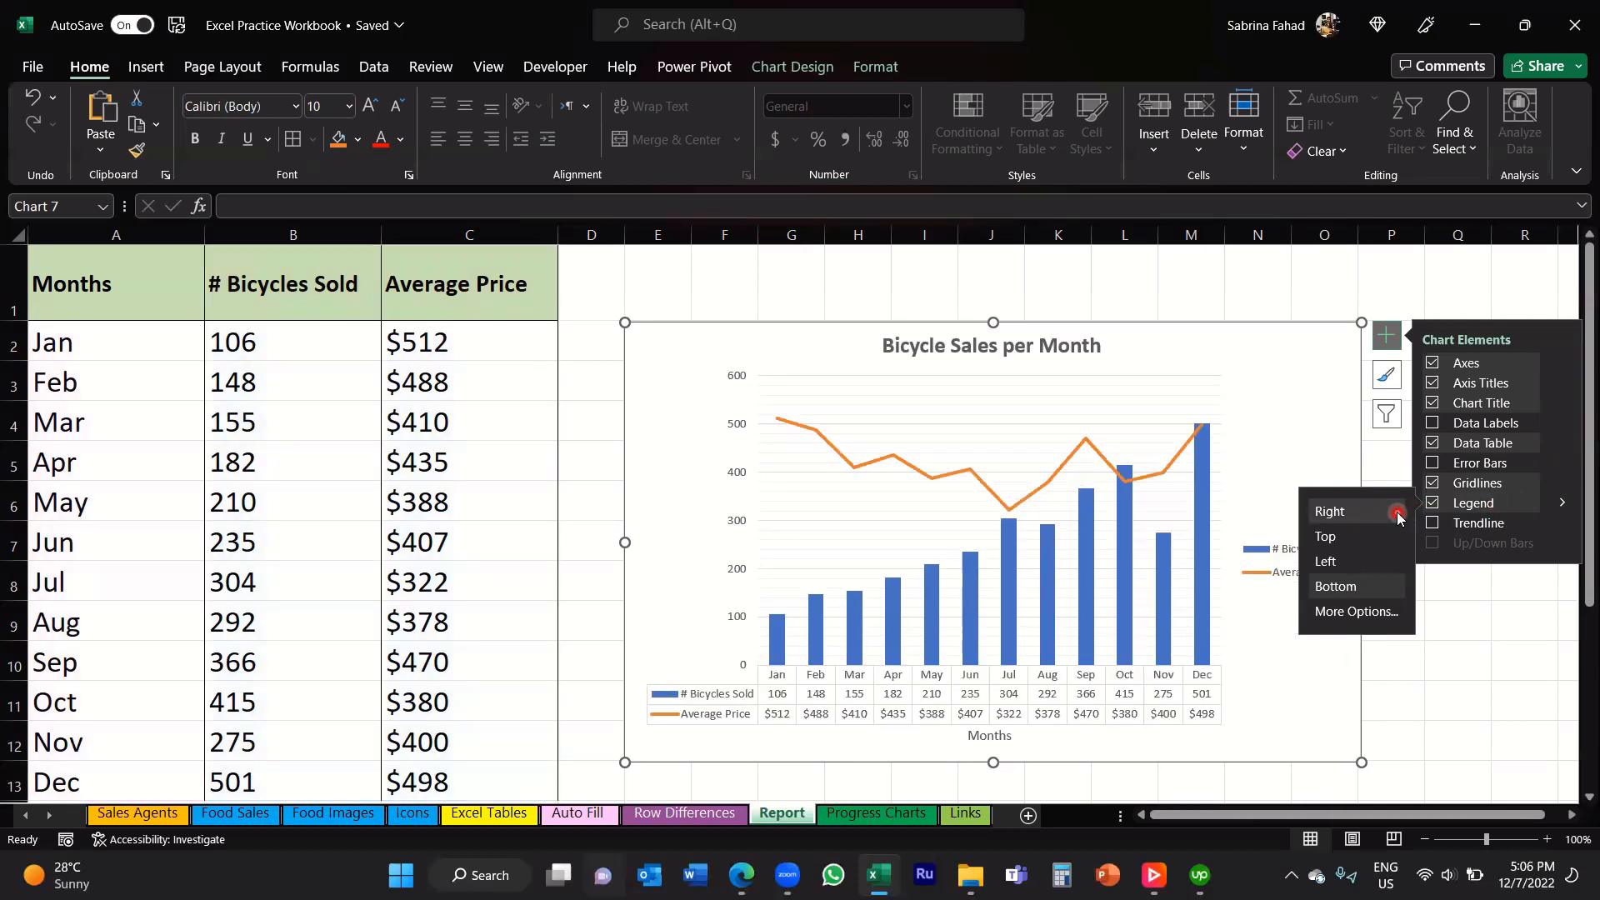
click(1394, 541)
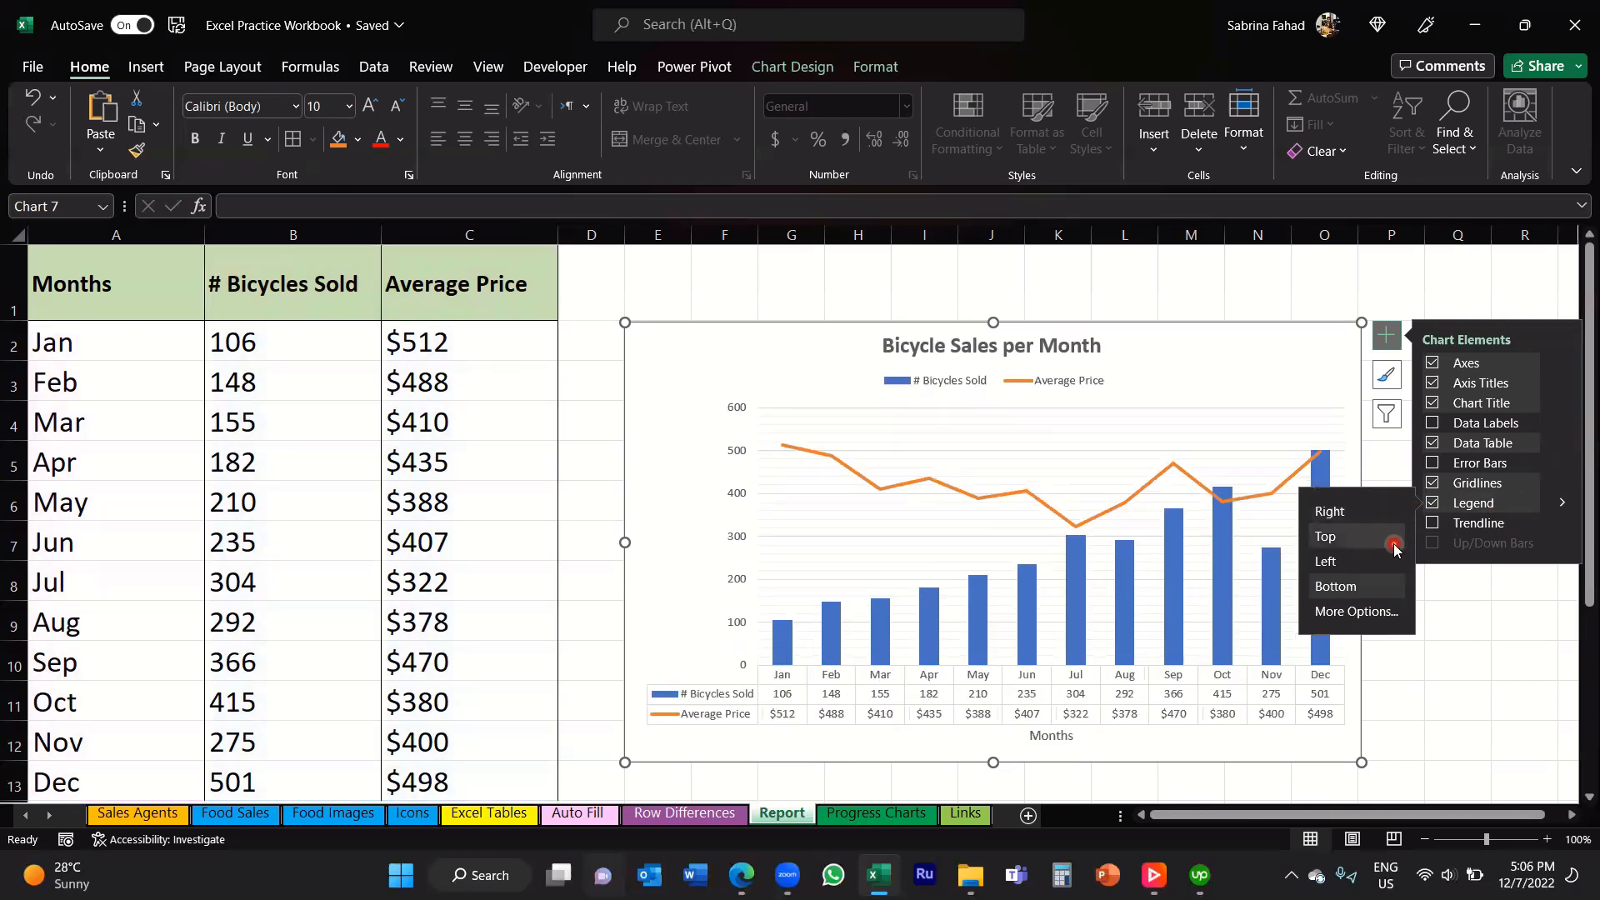
click(1393, 563)
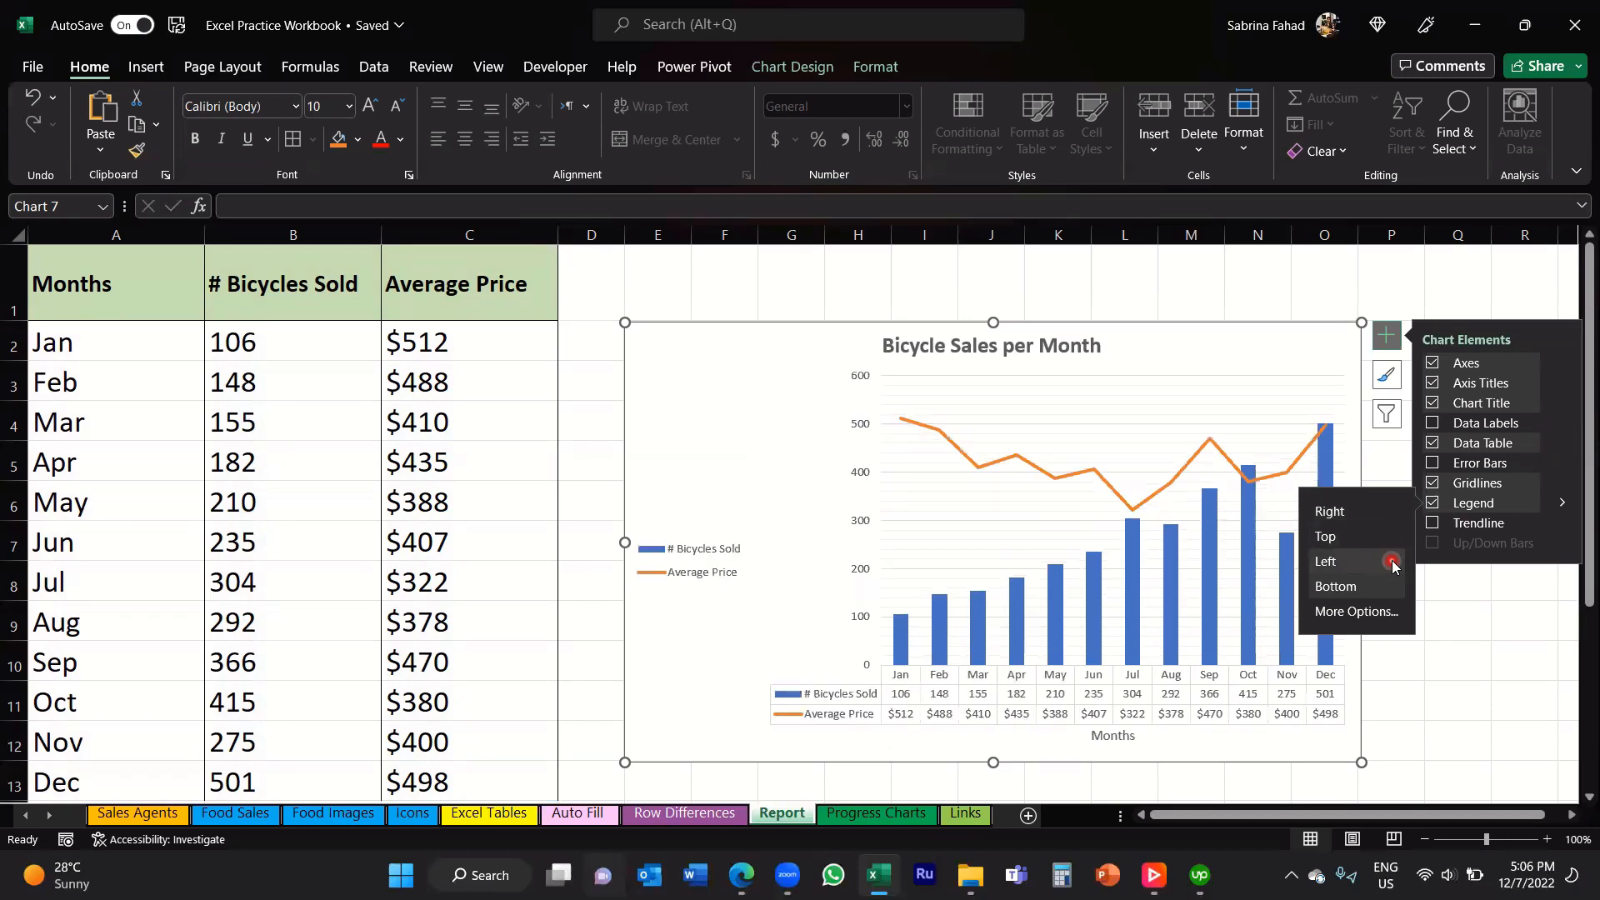
click(1386, 586)
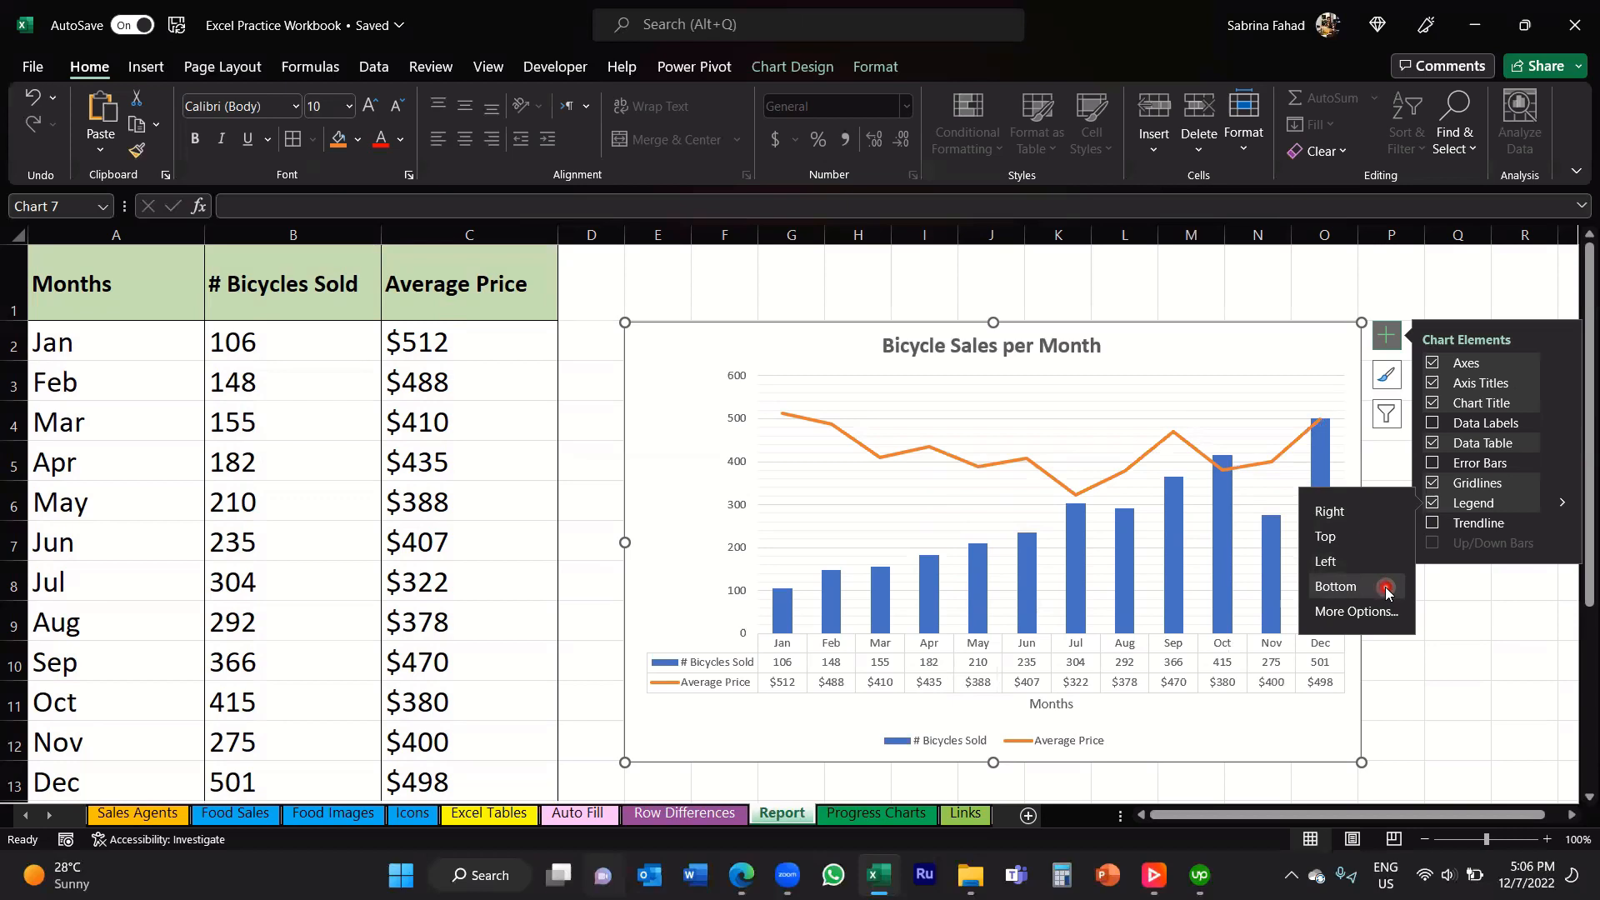
click(1460, 617)
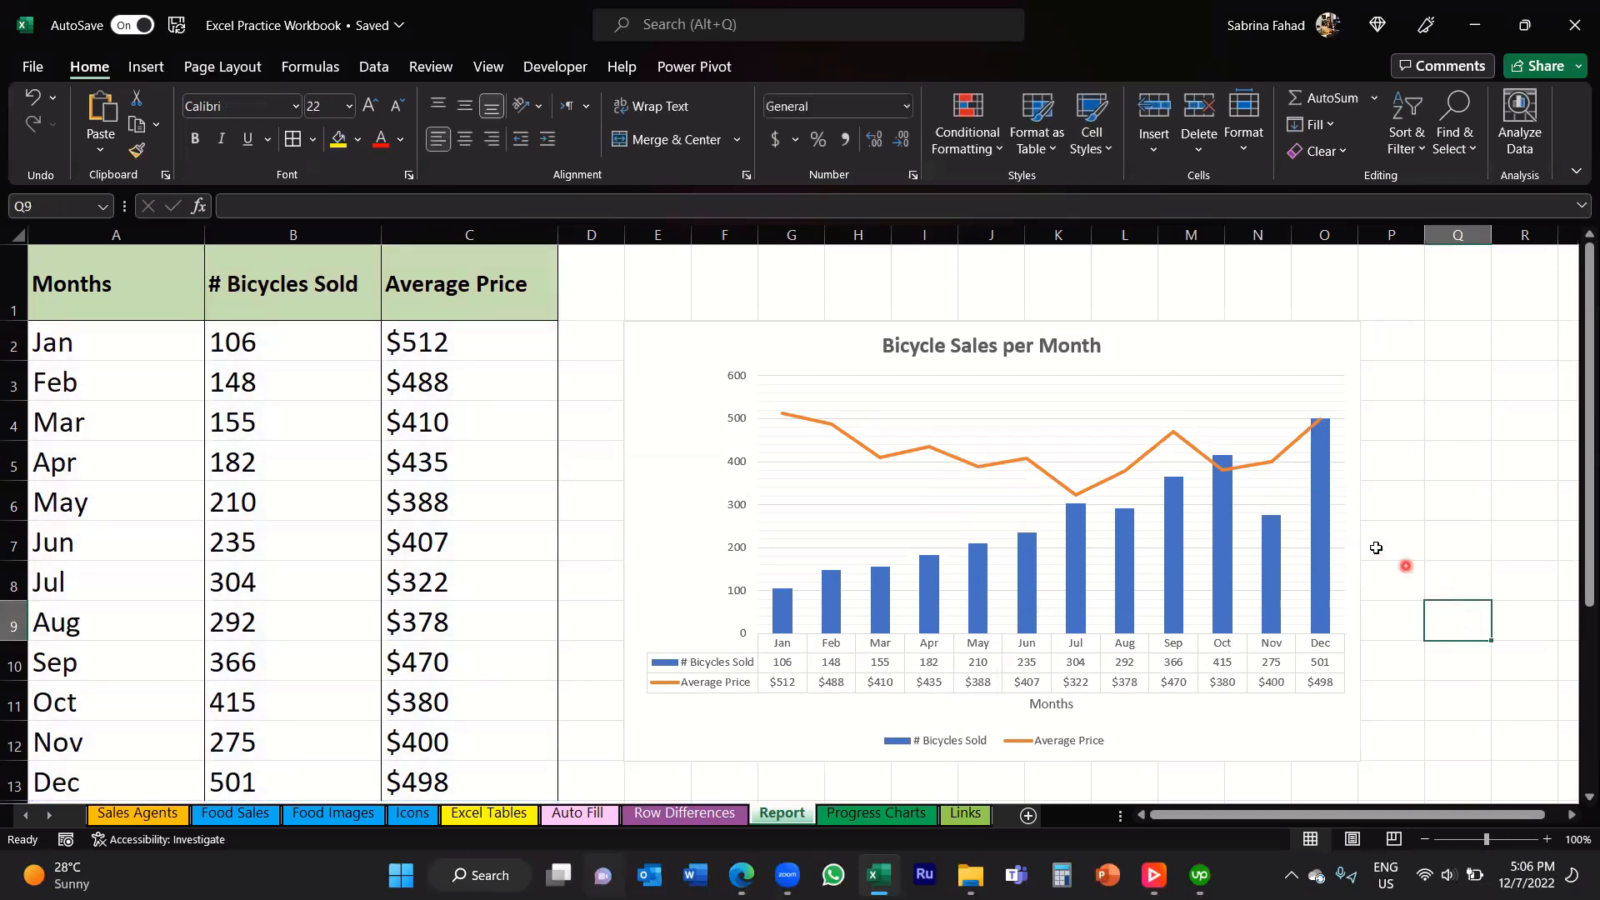
Step: Add a trendline to the chart based on the # Bicycles Sold series
click(1165, 343)
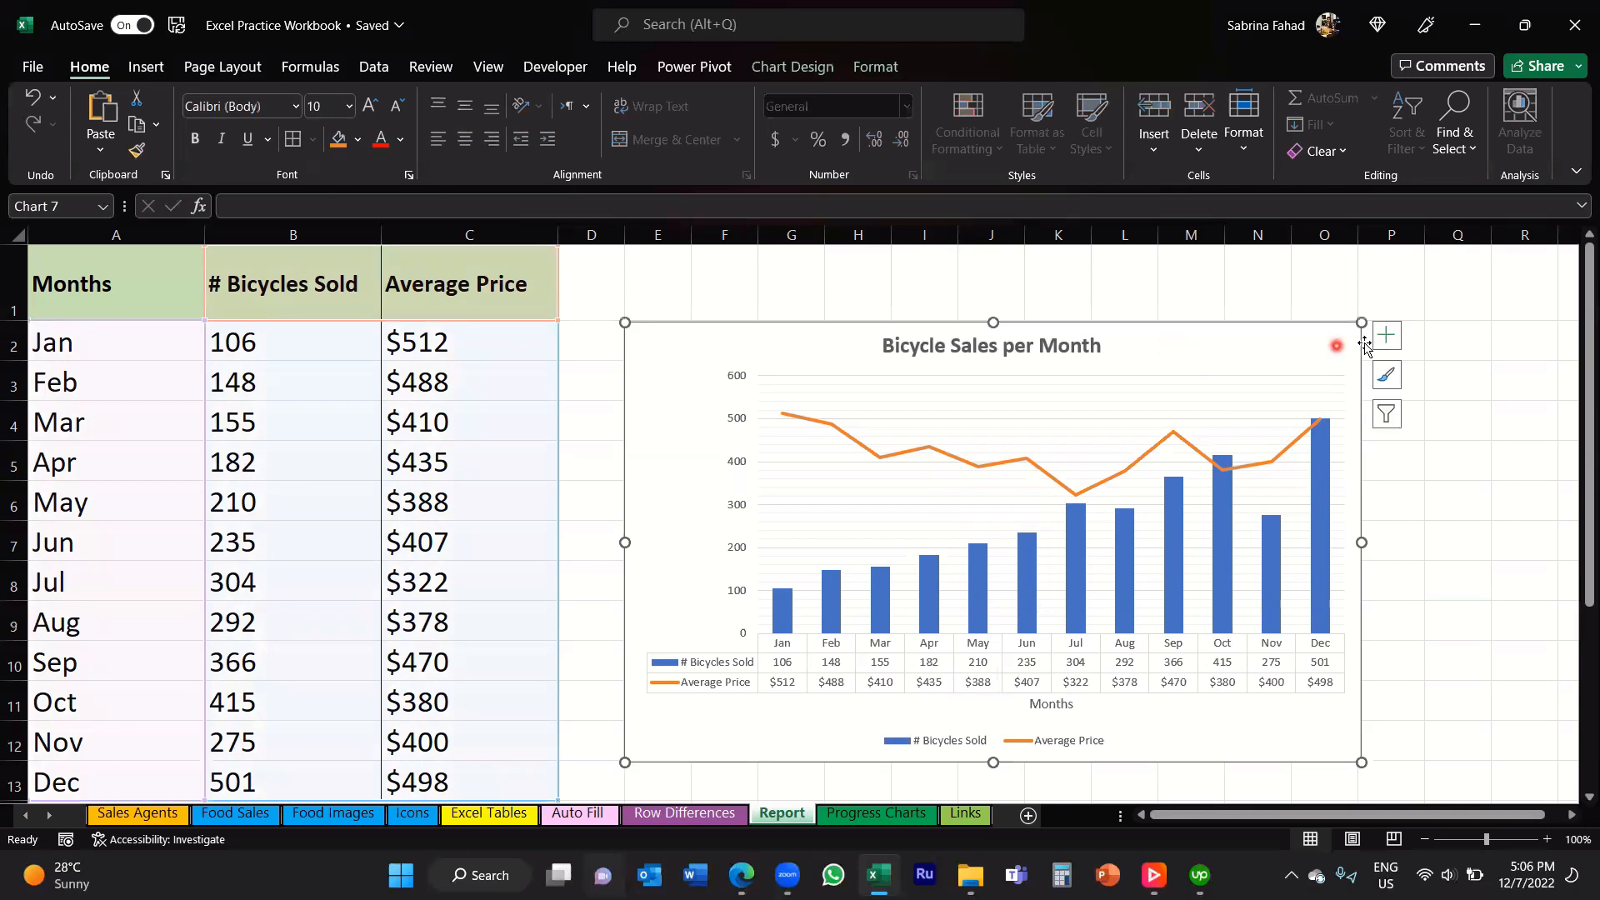
click(1393, 338)
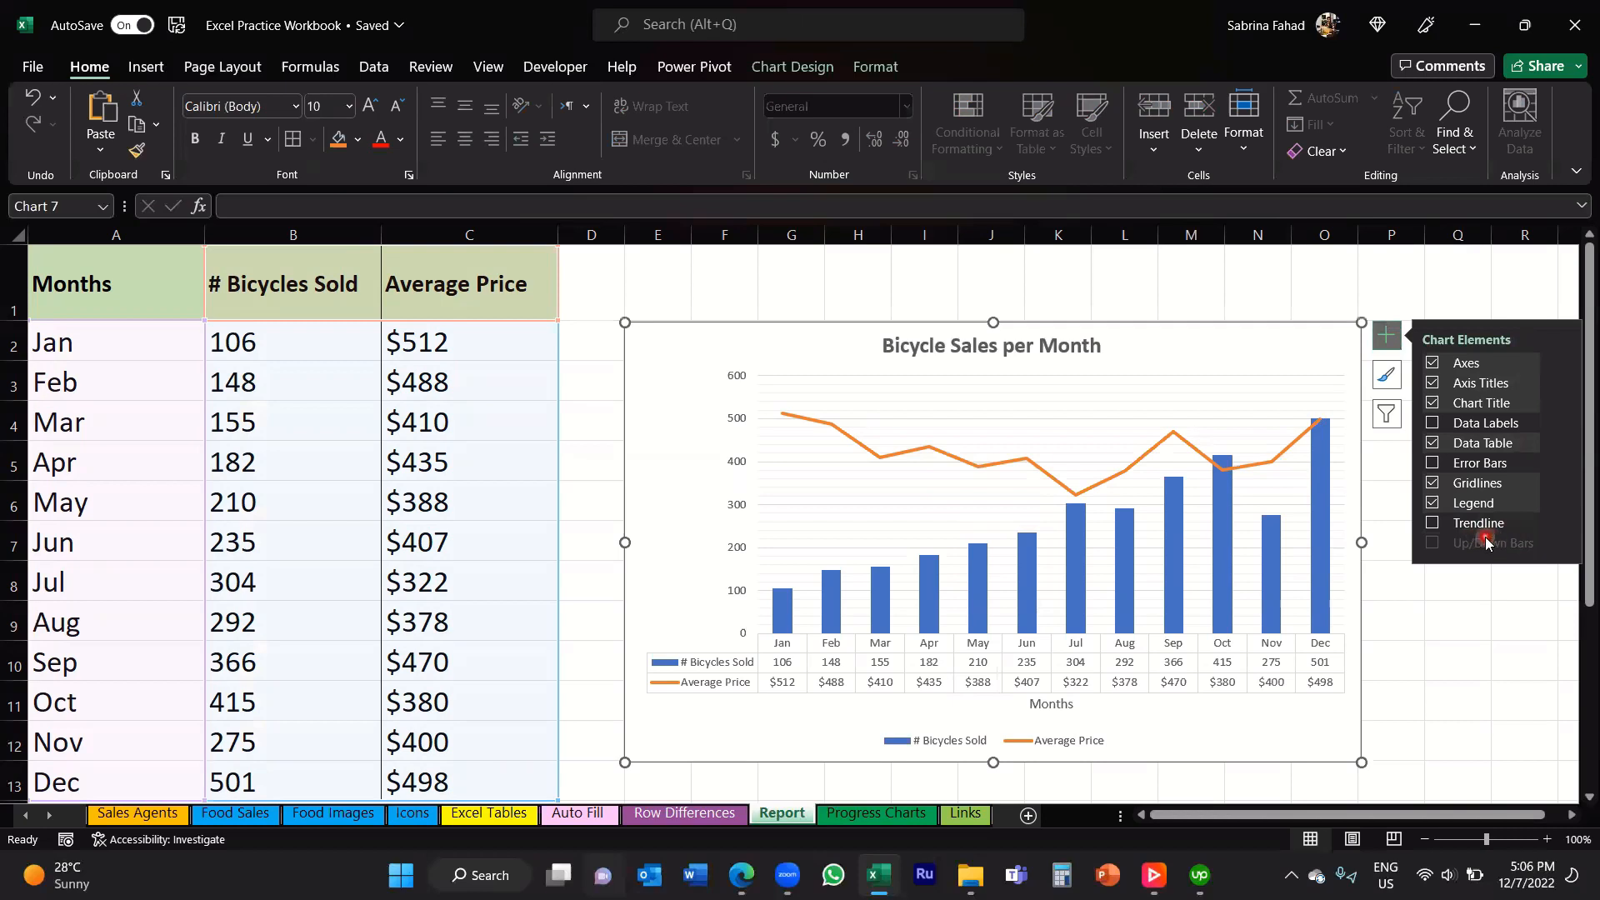
click(1432, 523)
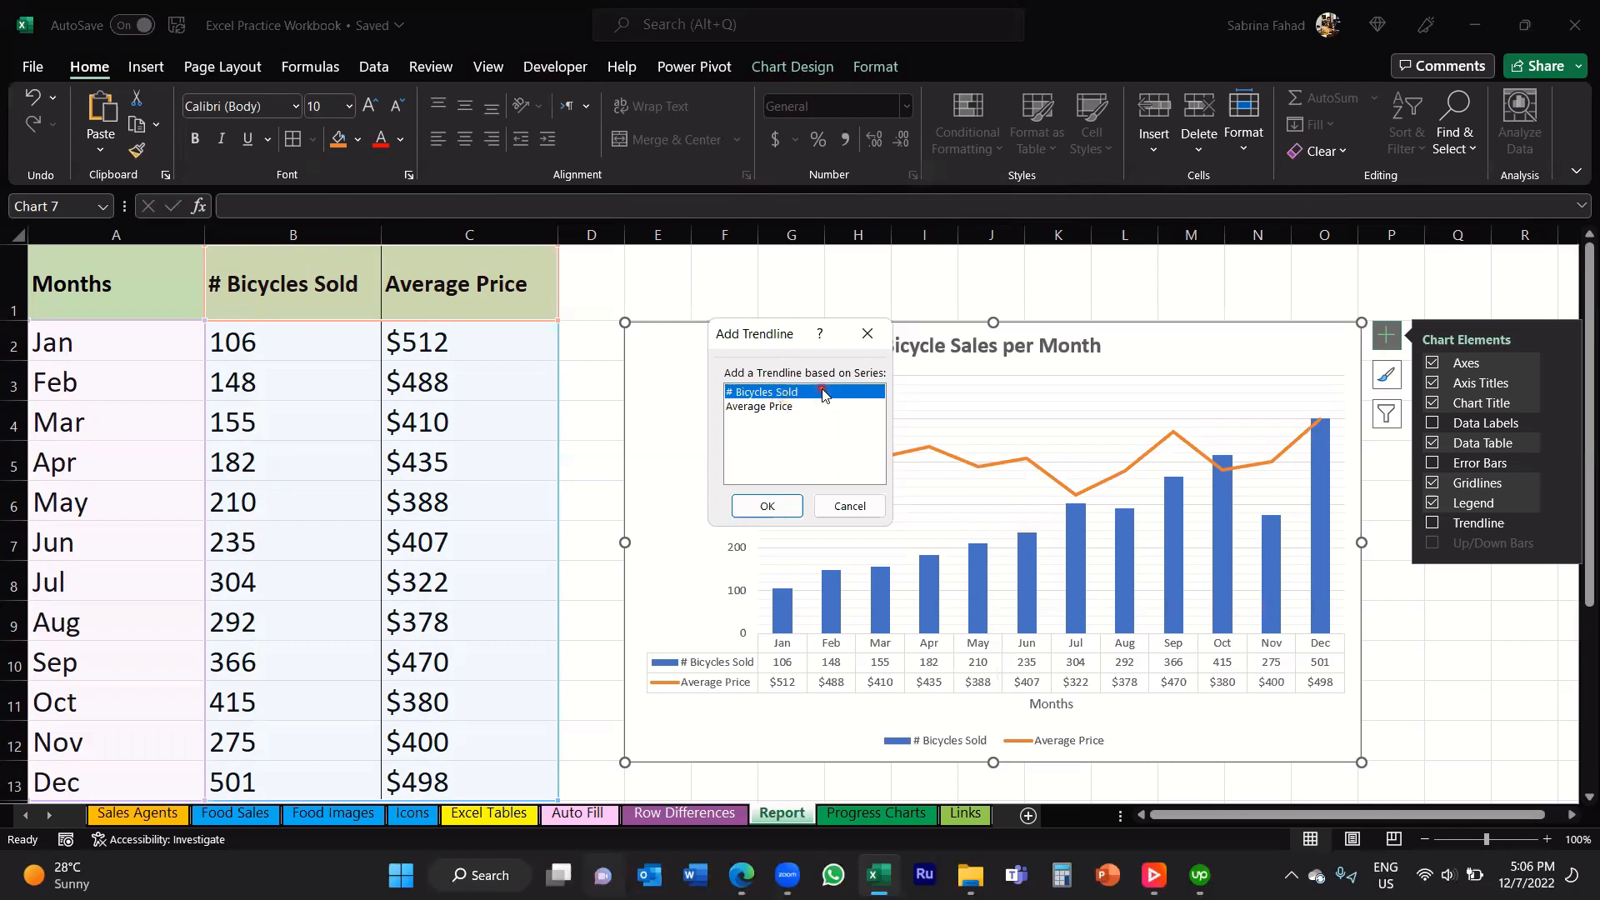
click(767, 506)
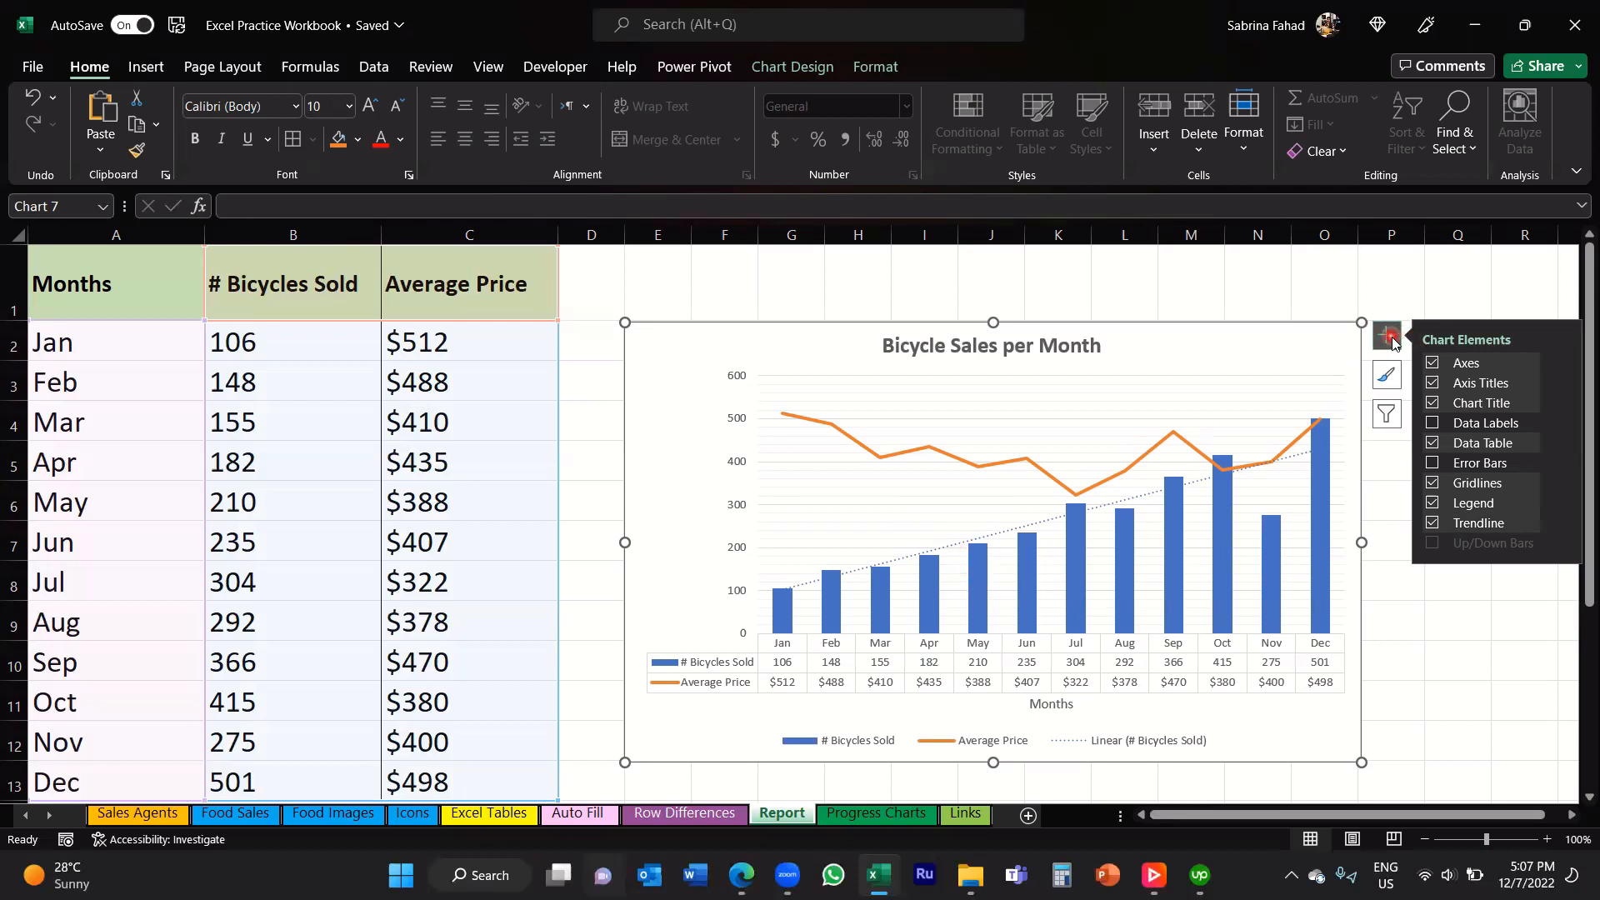
Step: Try several chart styles, including the dark Style 6, and apply the last style in the gallery, with shadowed columns on a white background
click(1383, 379)
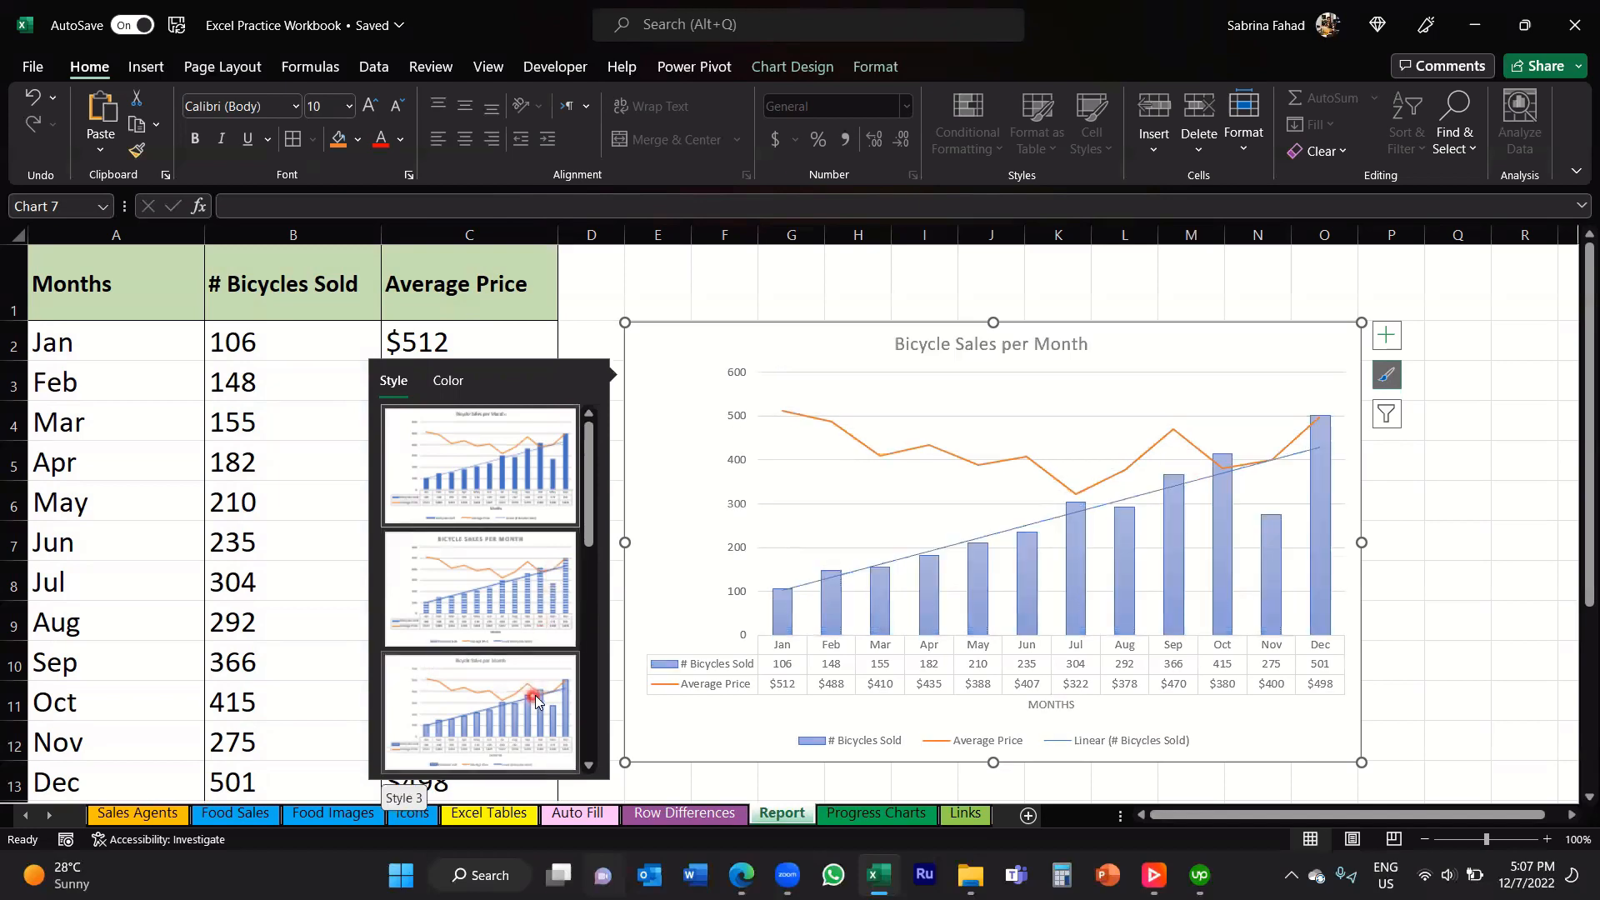
drag(589, 544, 590, 613)
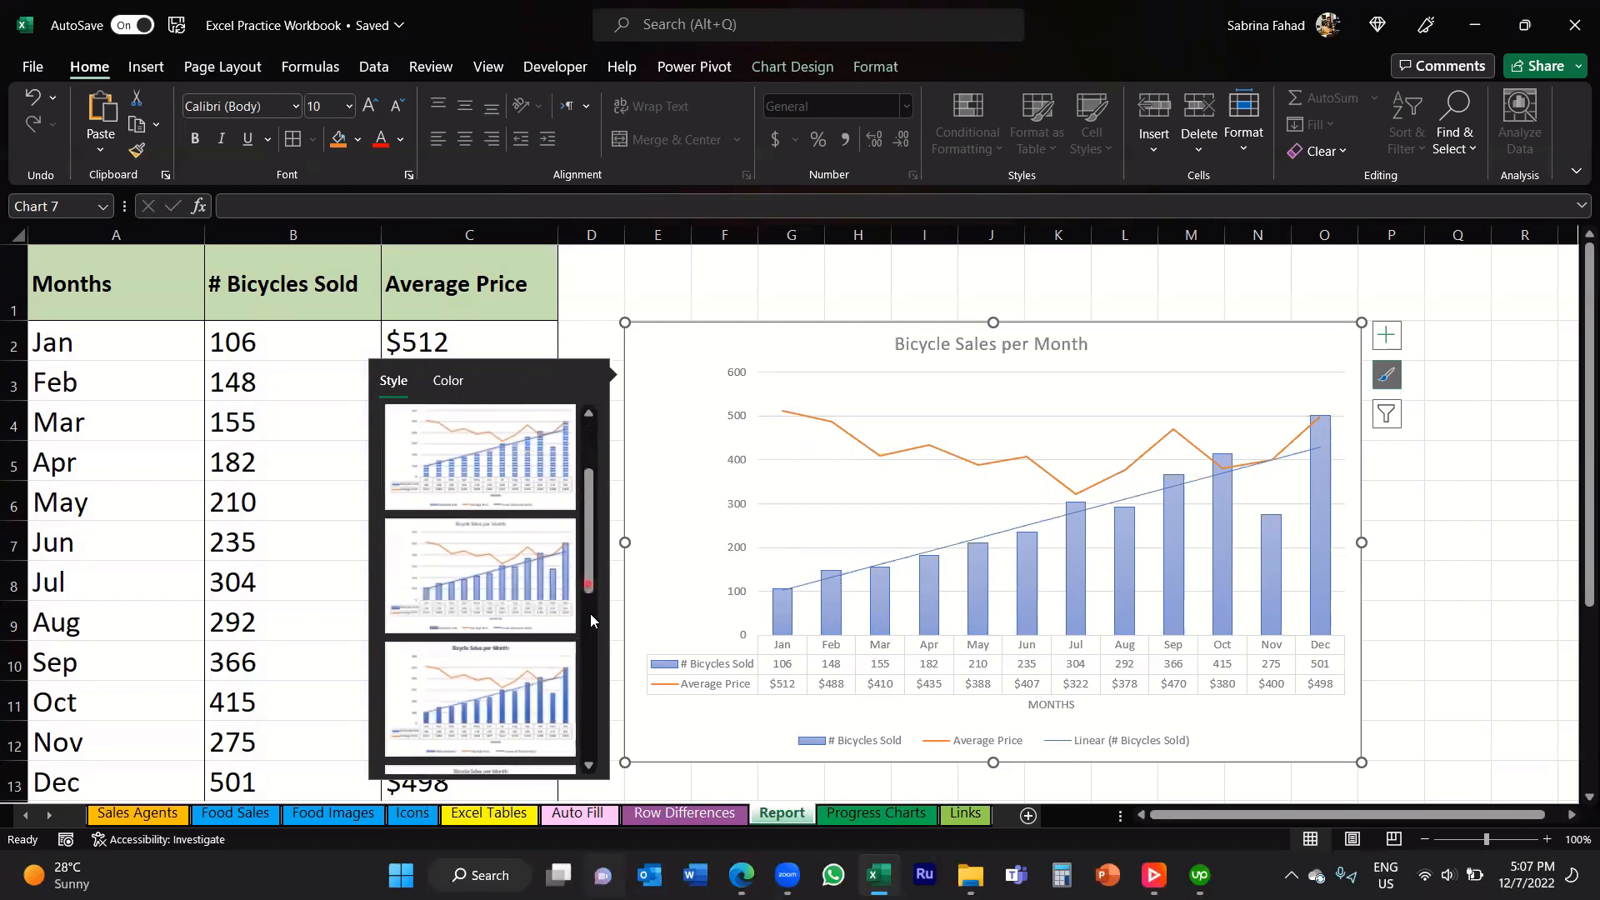
click(546, 605)
click(530, 702)
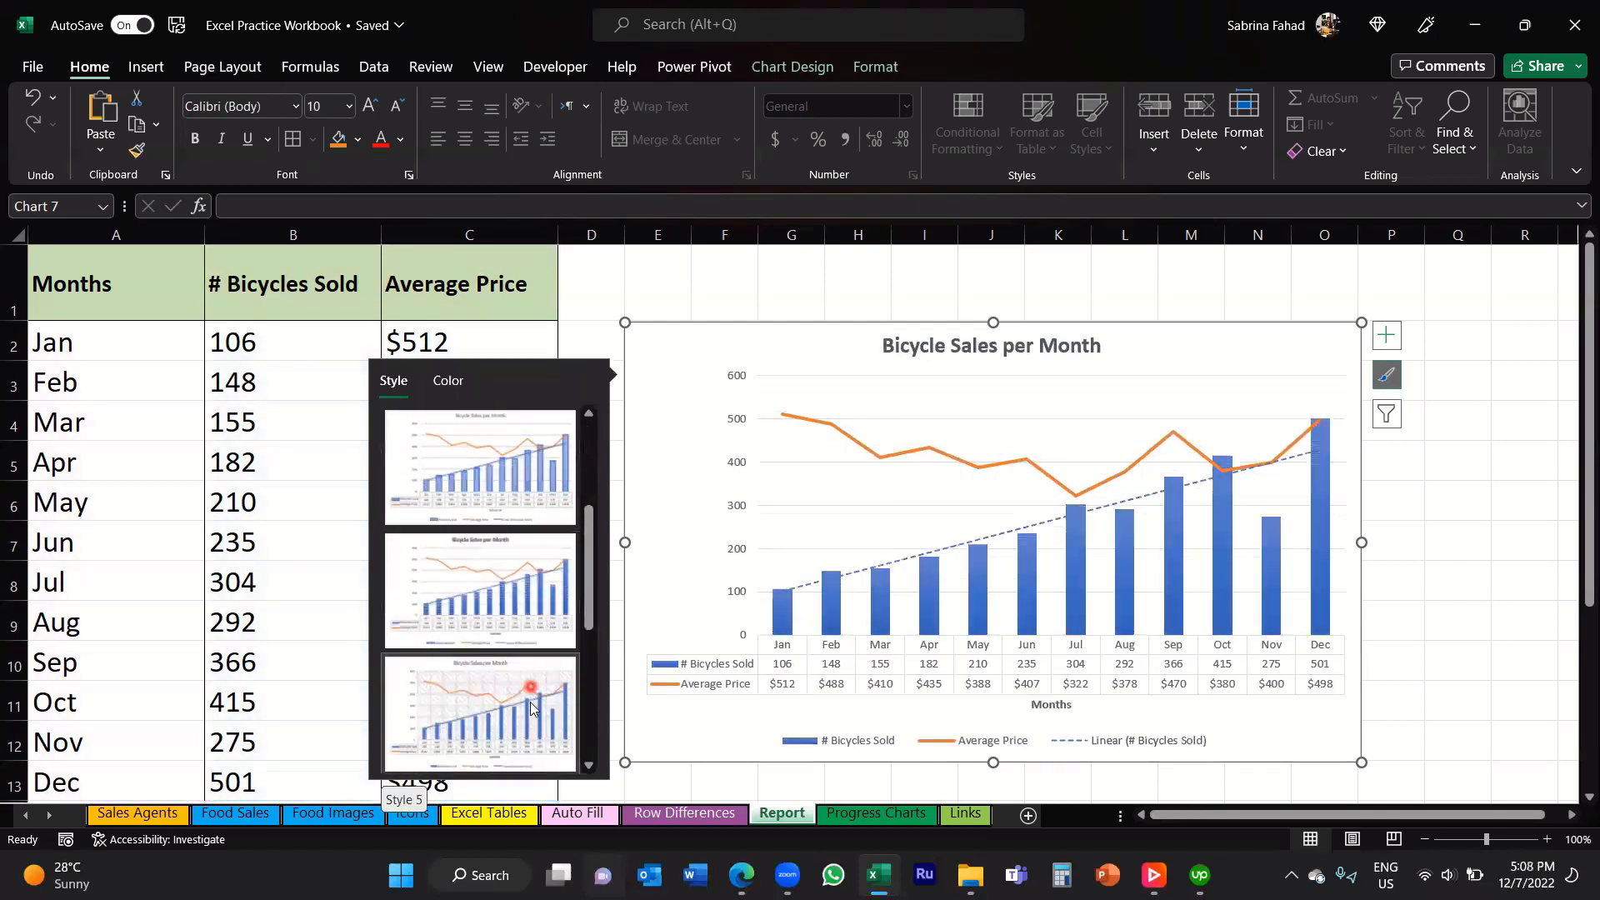
scroll(584, 689, down, 5)
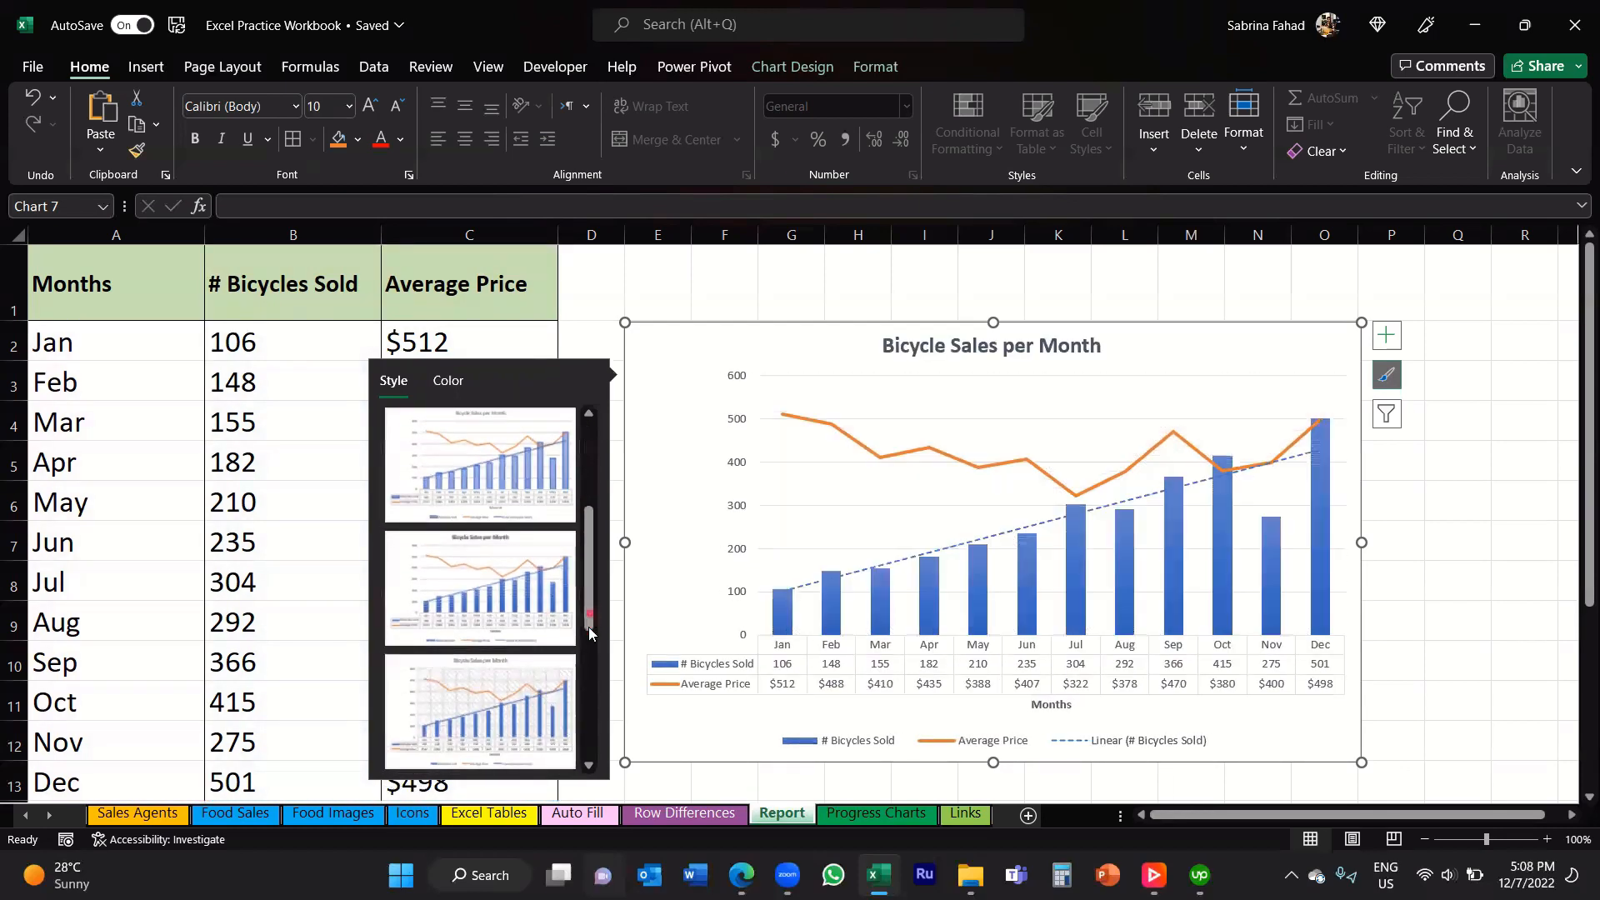
click(528, 646)
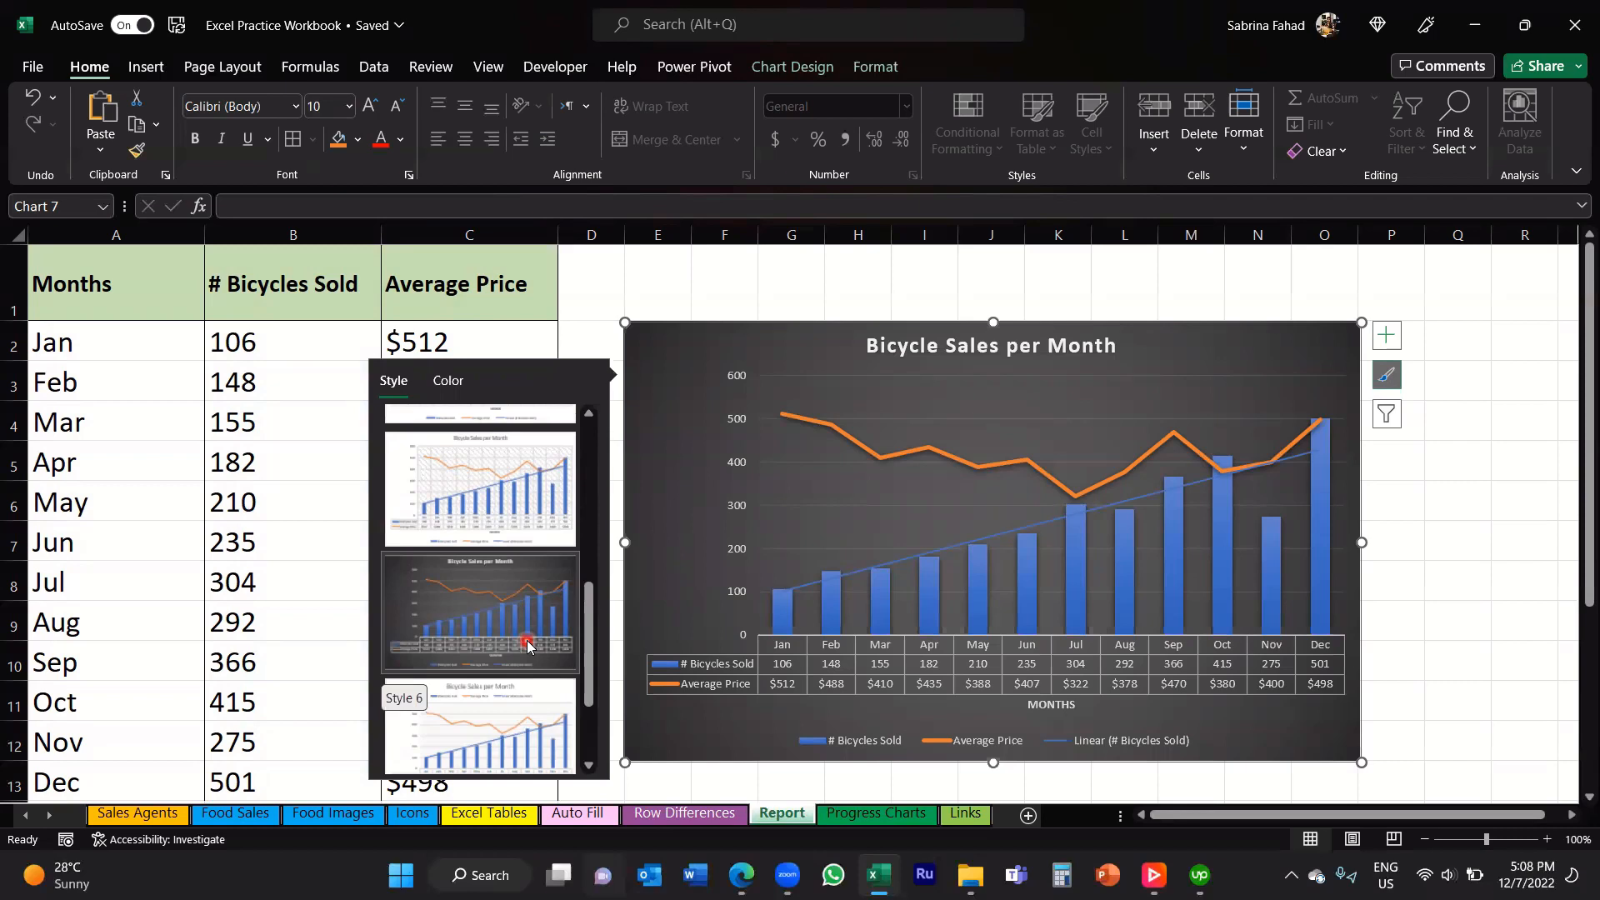
drag(590, 682, 586, 731)
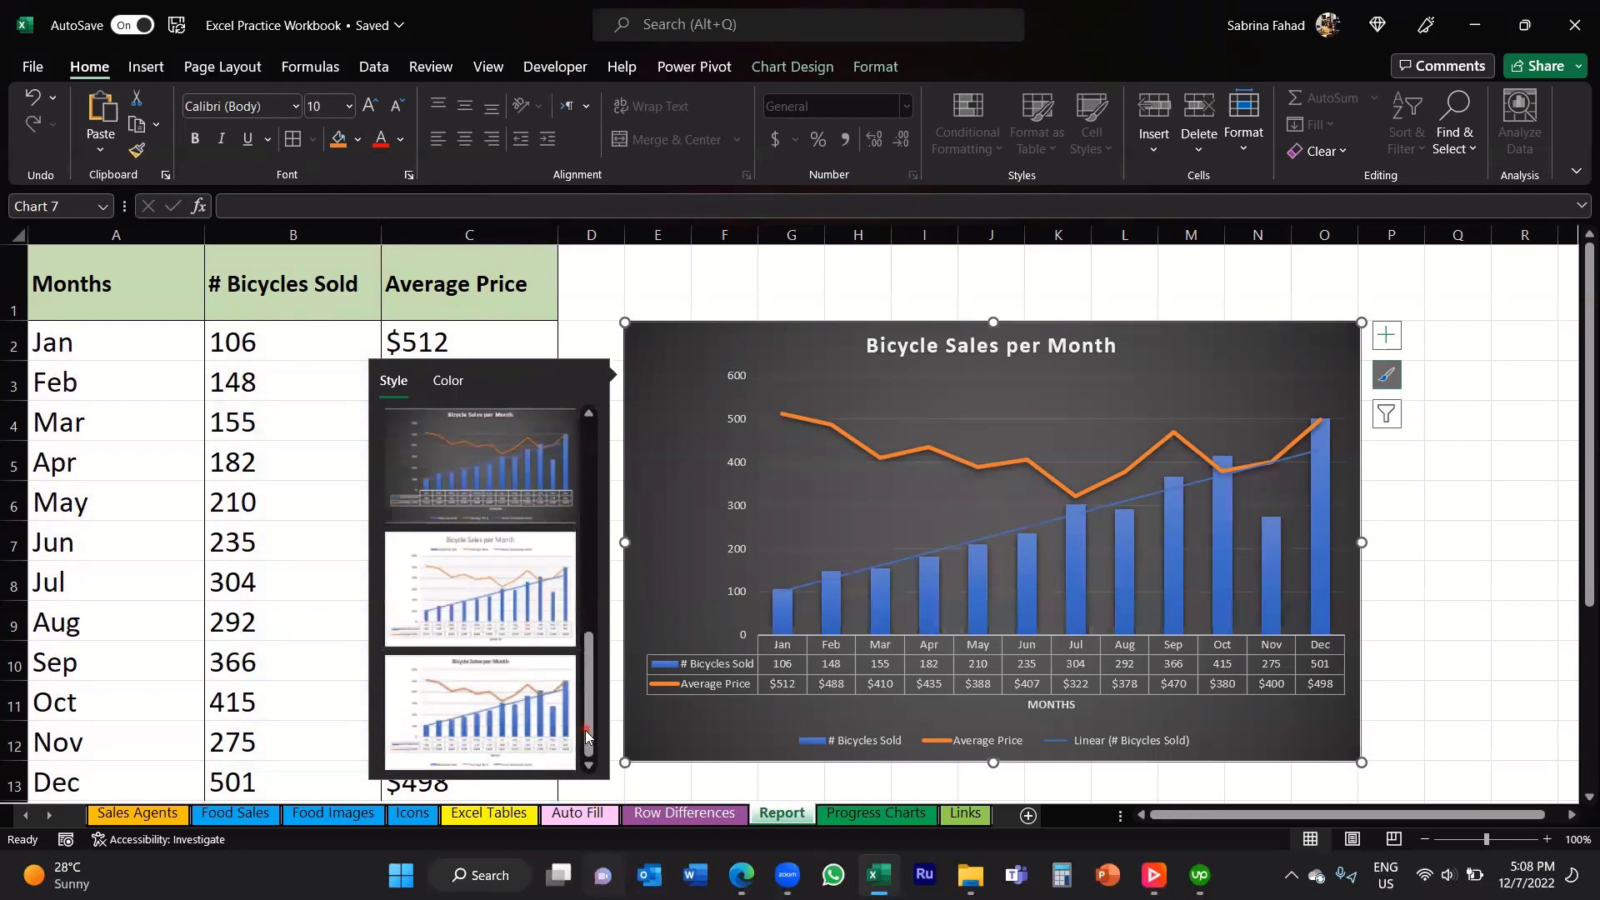
click(494, 708)
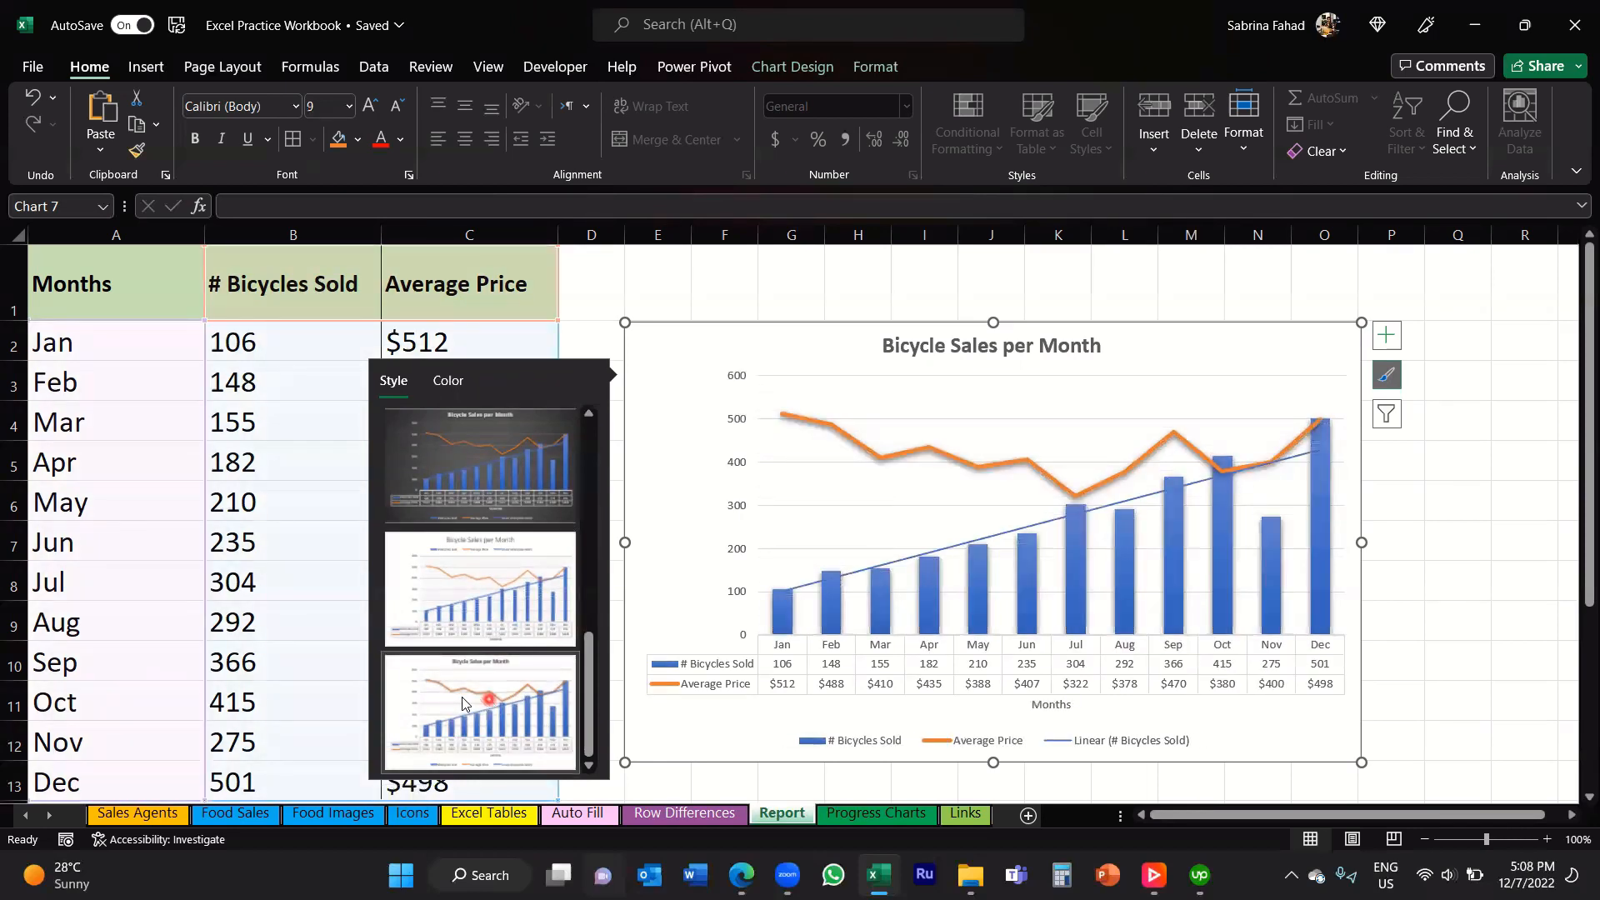
Step: Try Colorful Palette 2 on the chart, and apply the fourth Colorful palette, giving green columns and a blue line
click(449, 392)
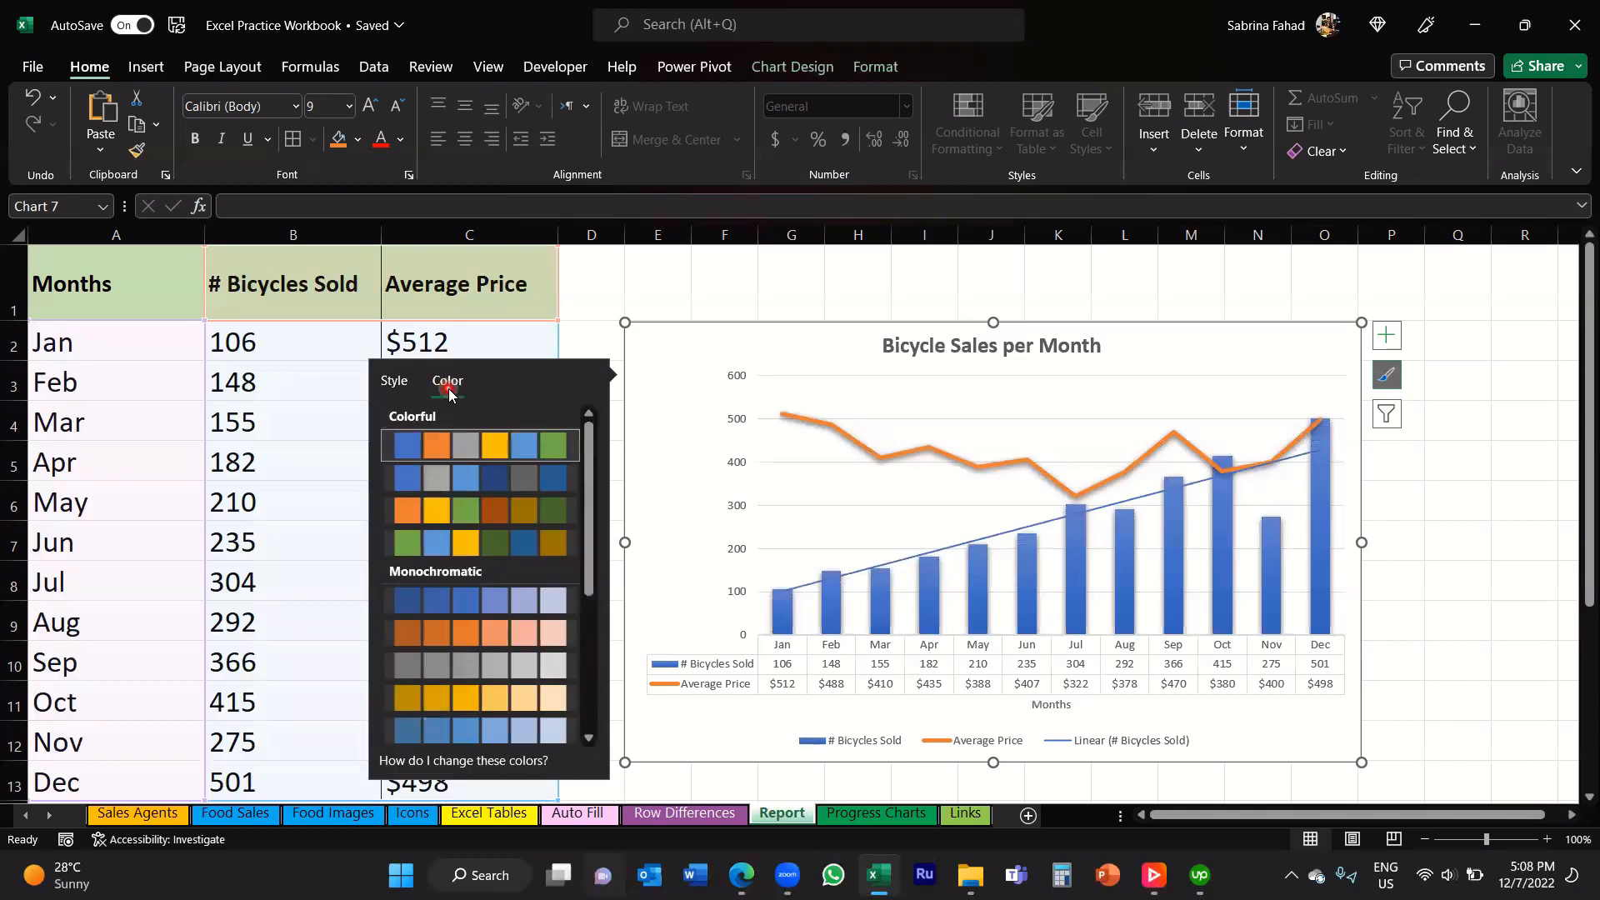
click(577, 441)
click(560, 482)
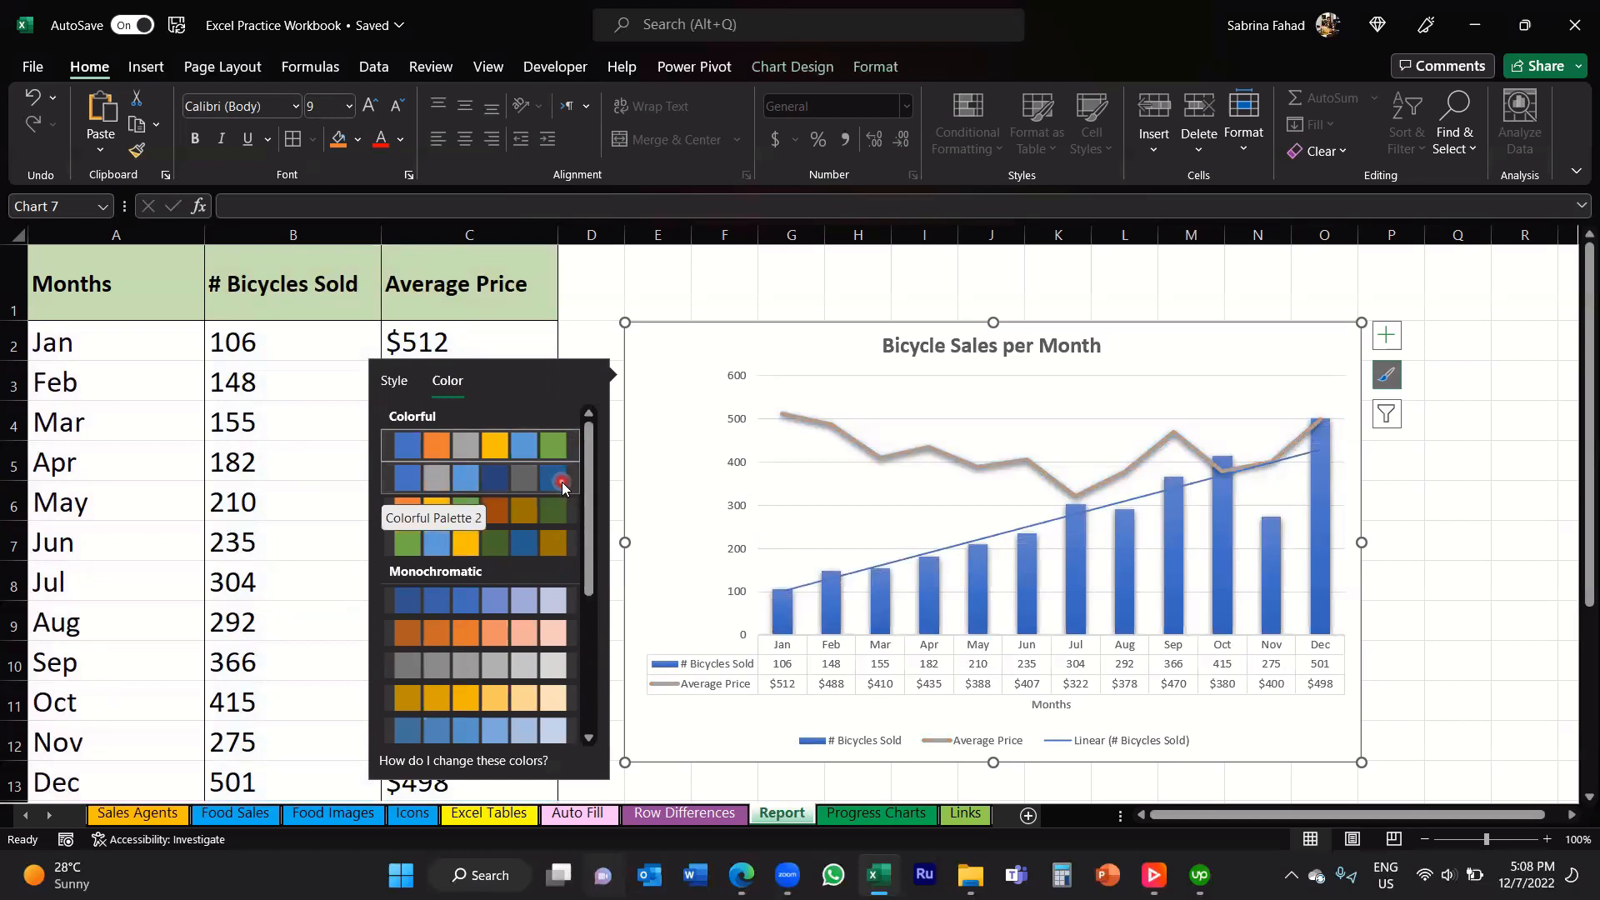
click(562, 549)
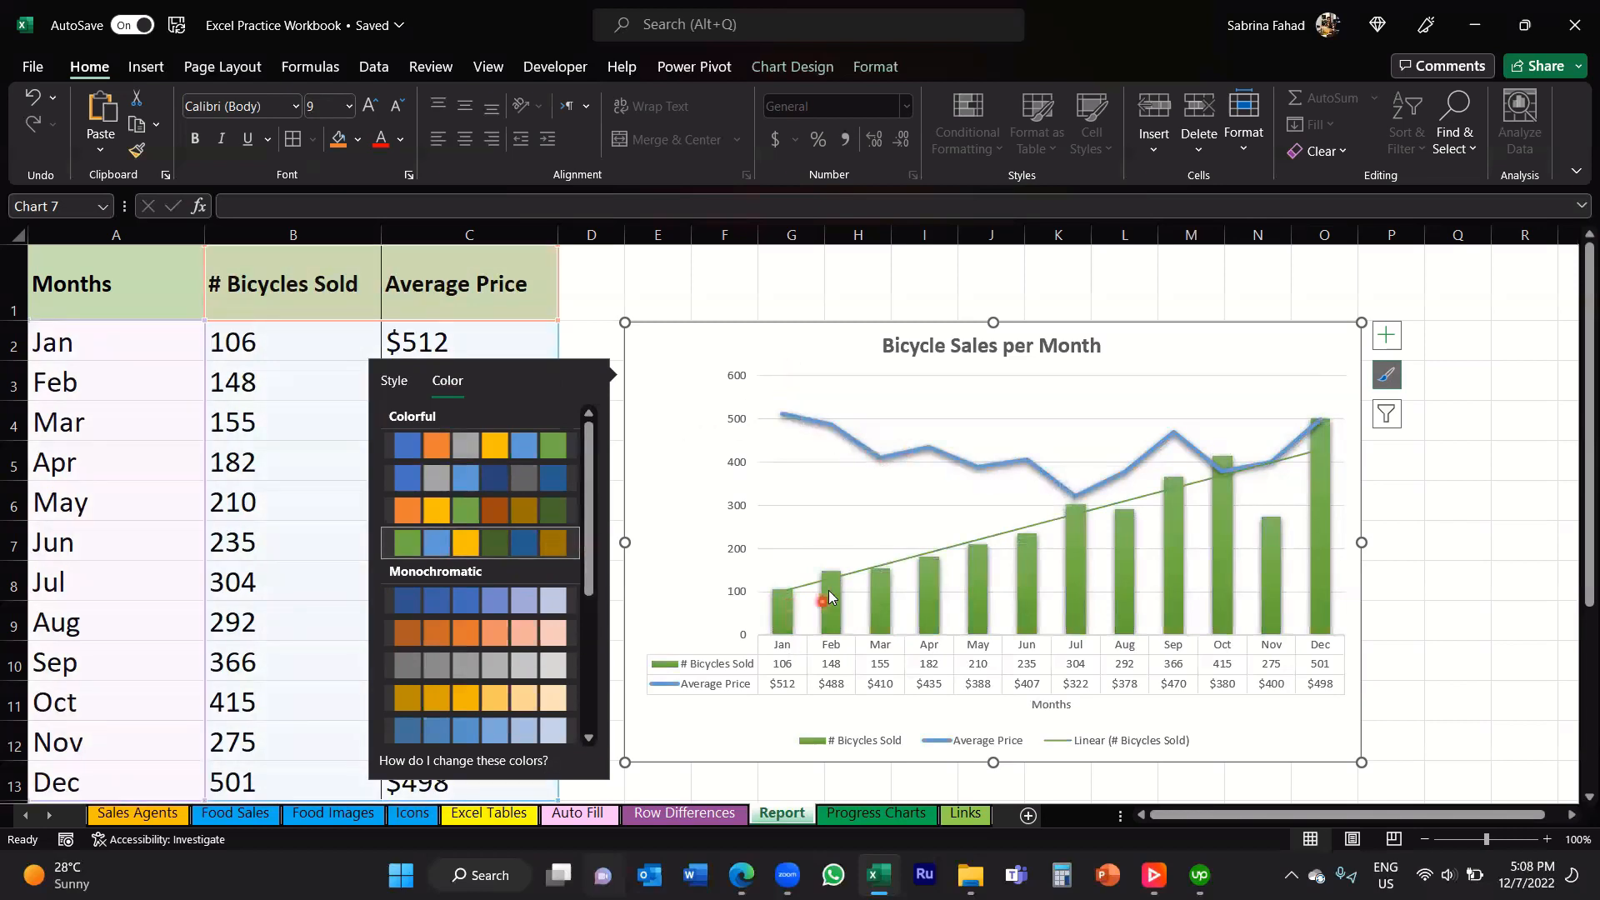
mouse_move(874, 630)
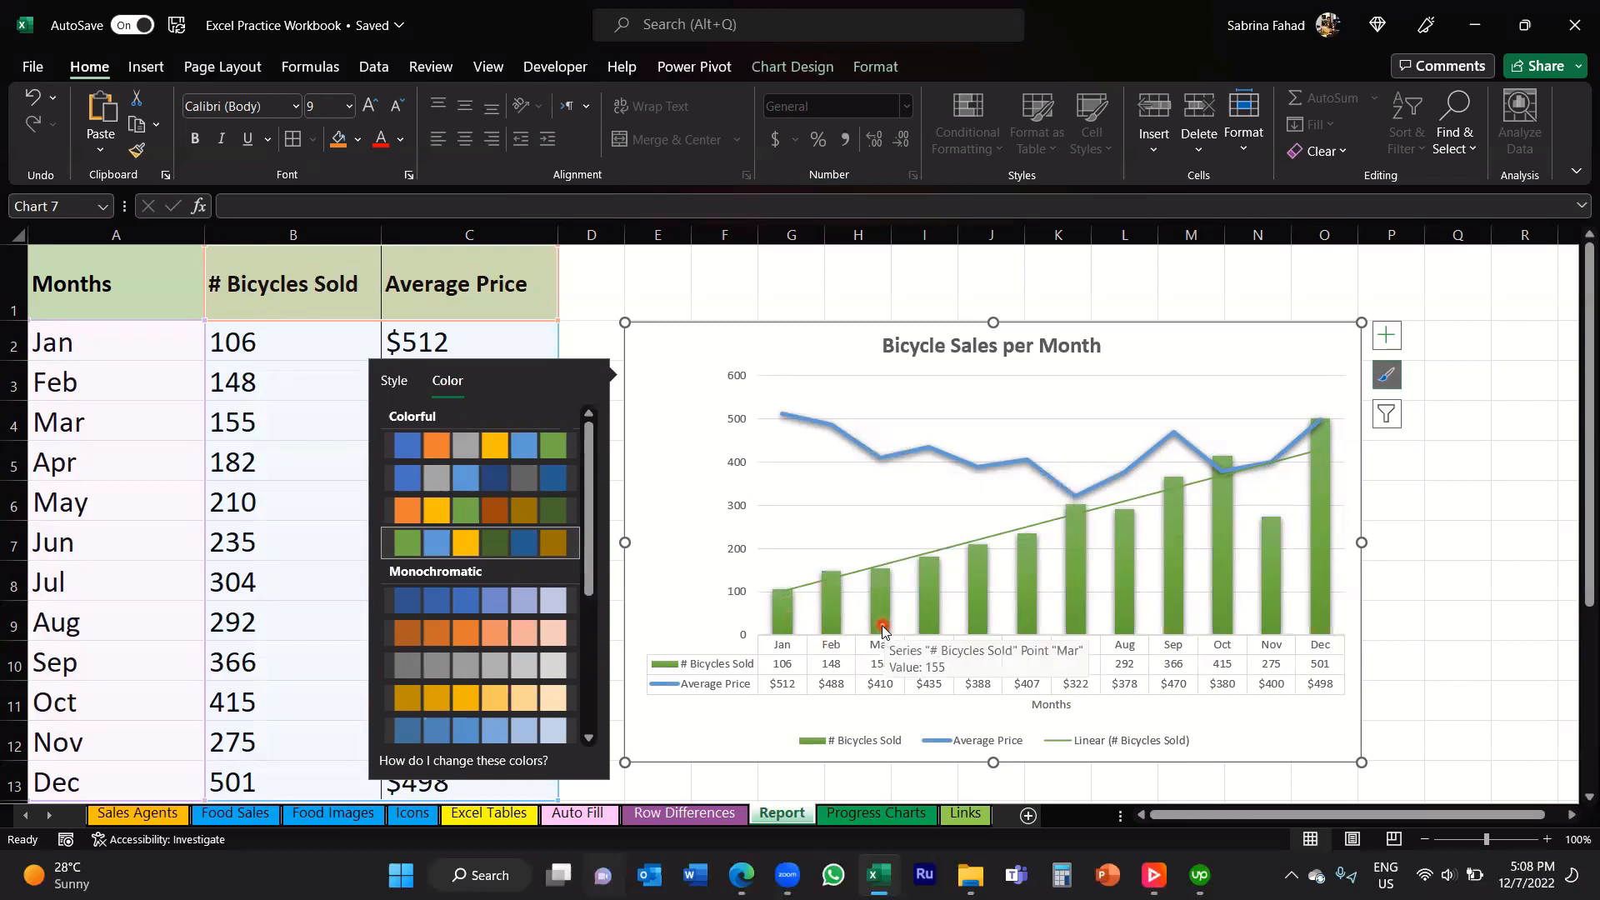
Step: Filter the Average Price series out of the chart, keeping only # Bicycles Sold
click(1382, 423)
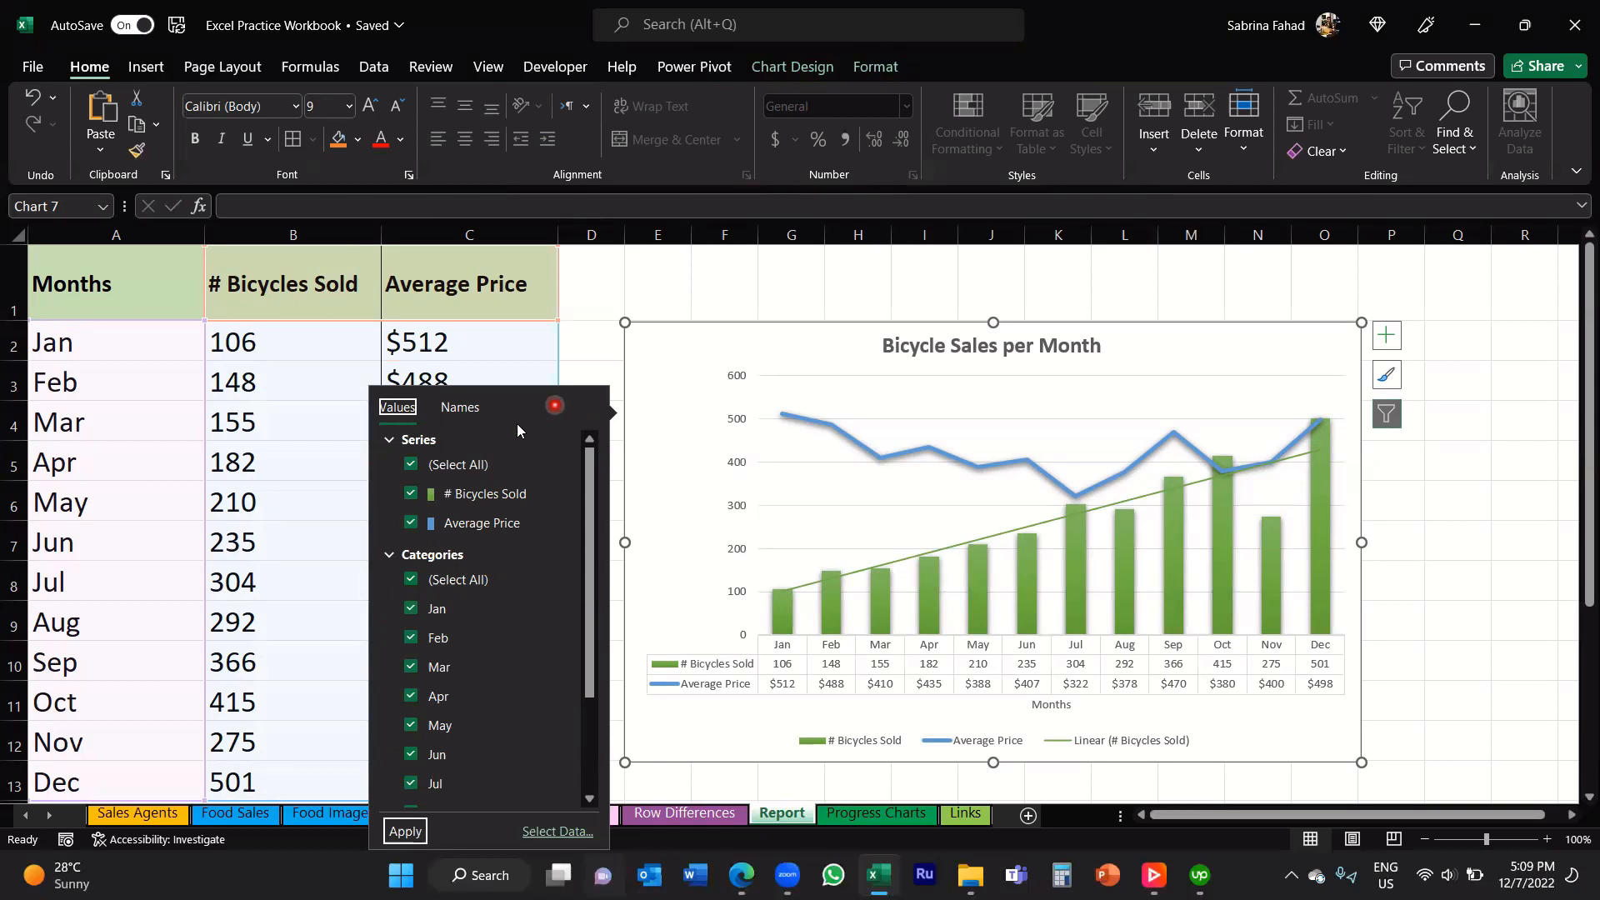
click(412, 523)
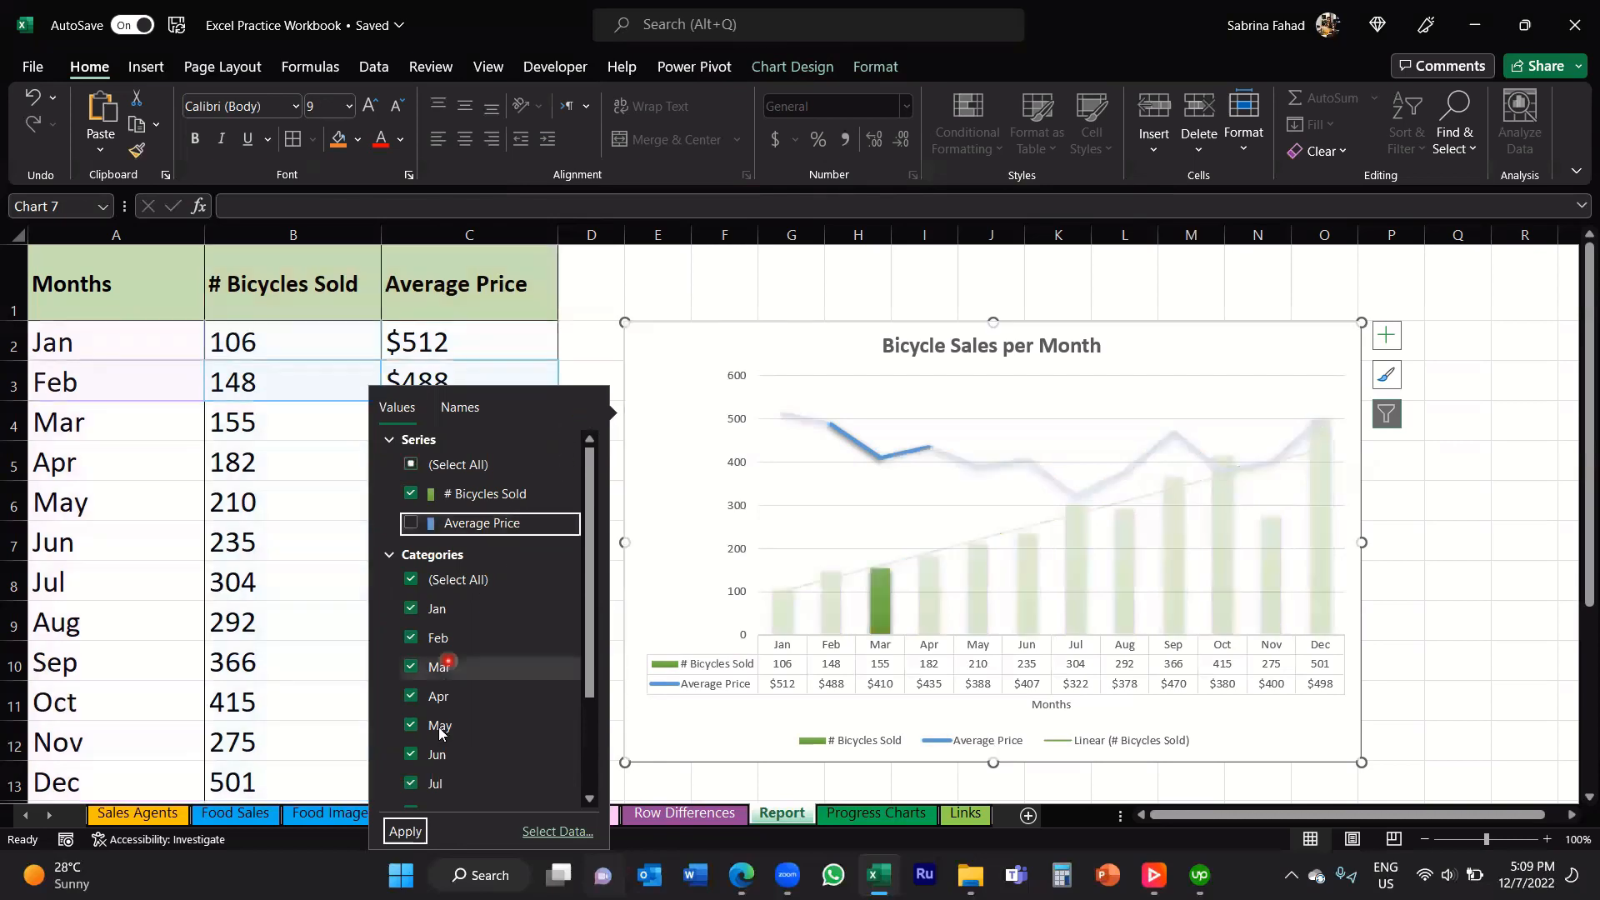
click(419, 826)
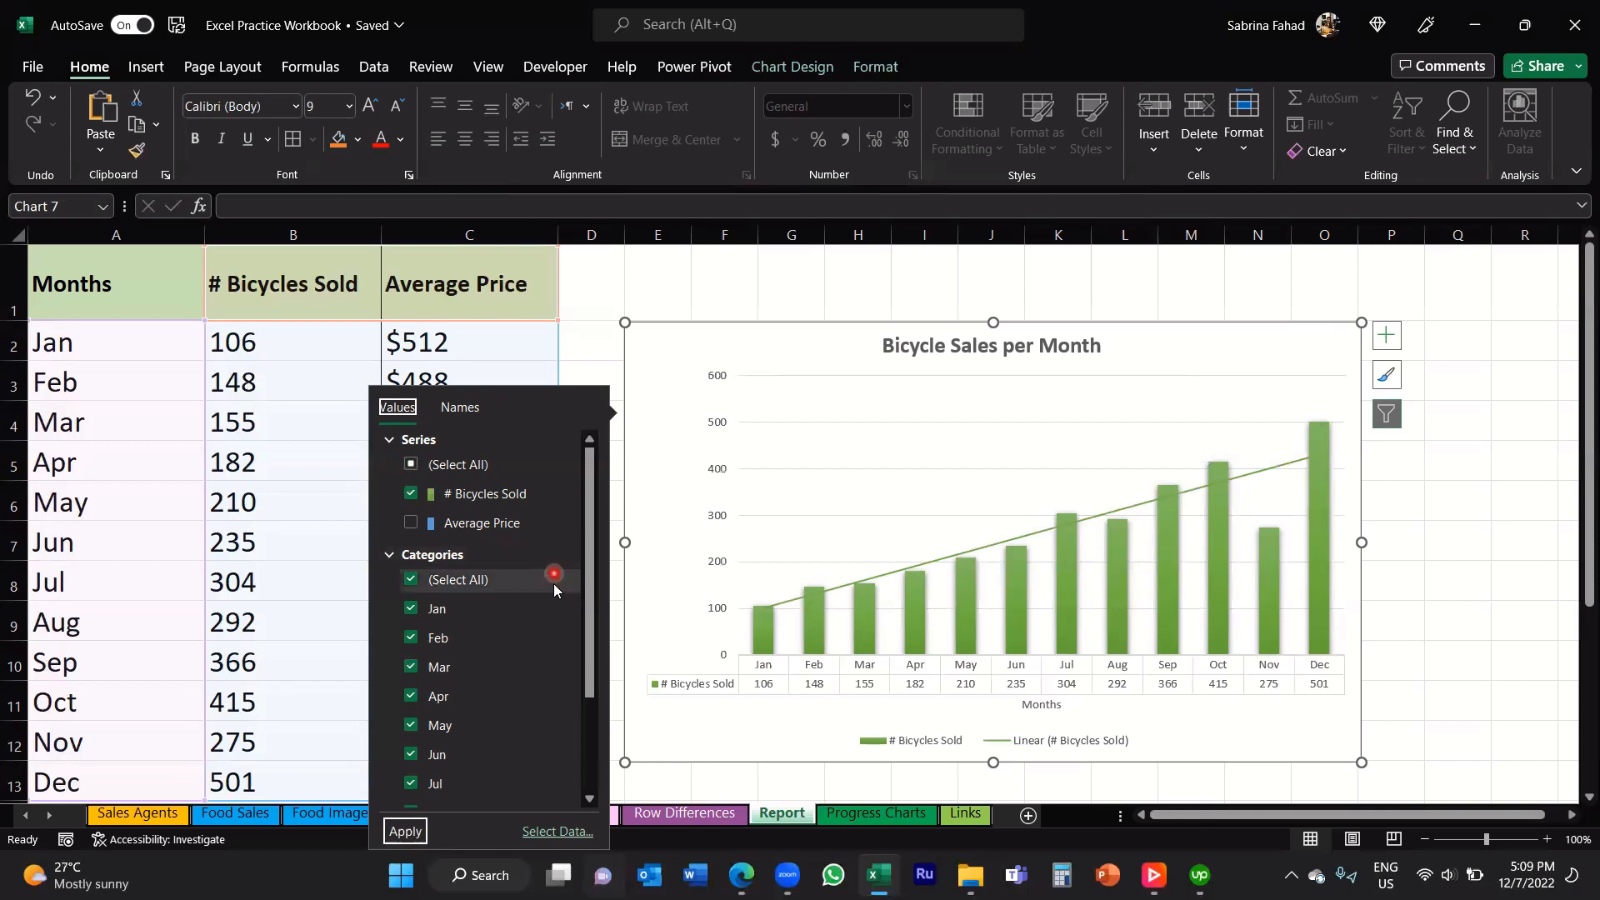
Step: Filter the months Jul through Dec out of the chart's categories, keeping Jan to Jun
scroll(552, 584, down, 3)
click(412, 646)
click(415, 677)
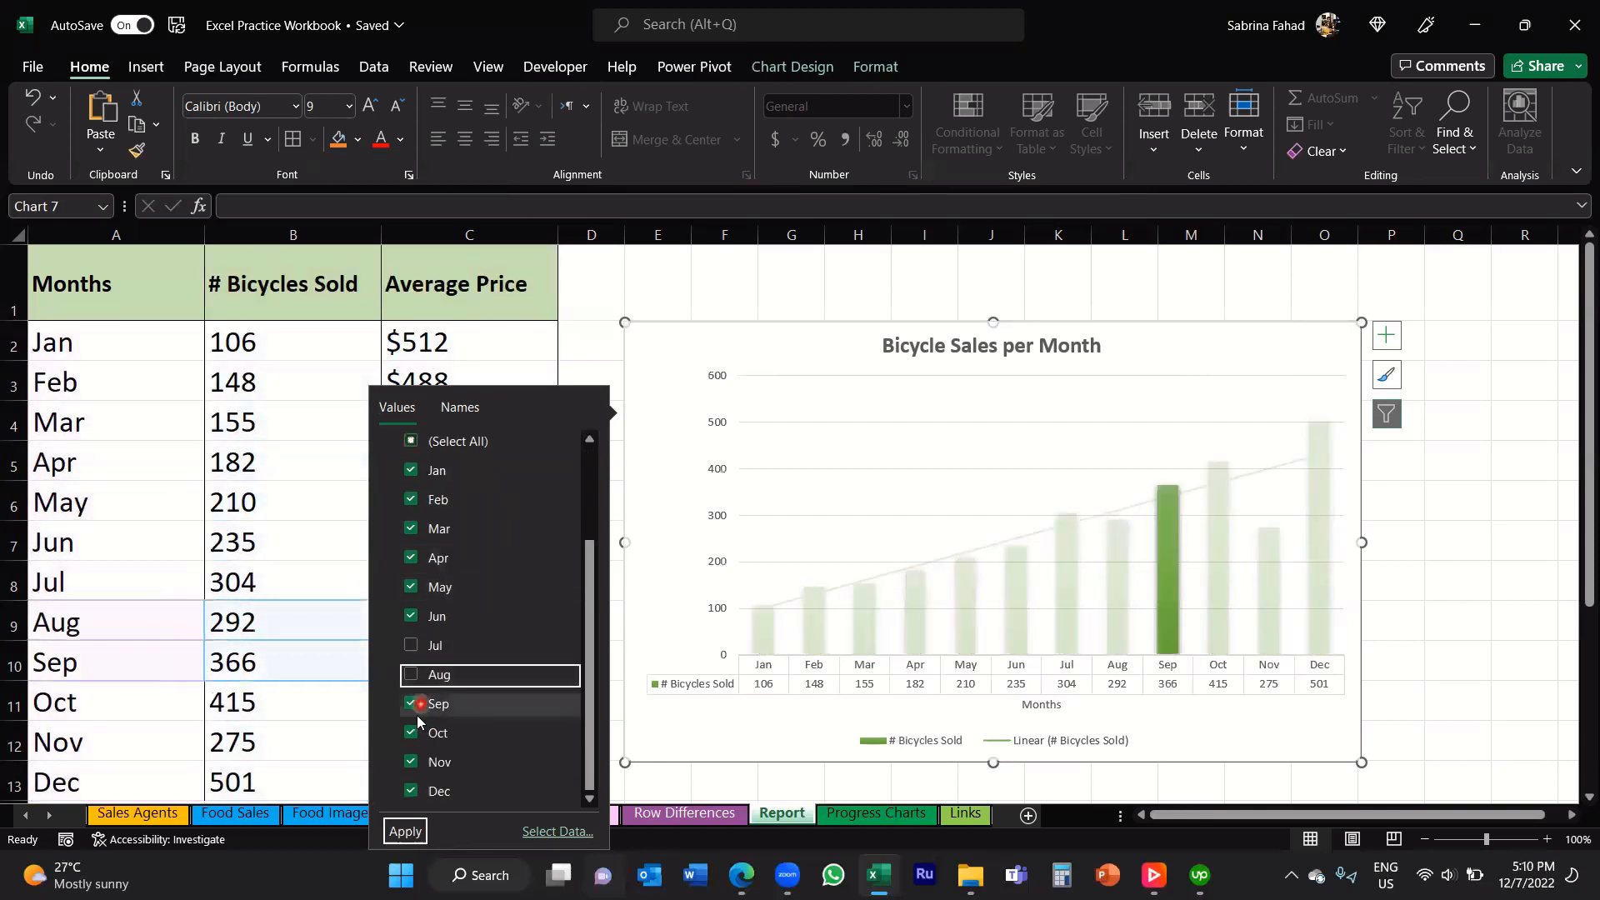
click(413, 705)
click(412, 734)
click(412, 761)
click(411, 791)
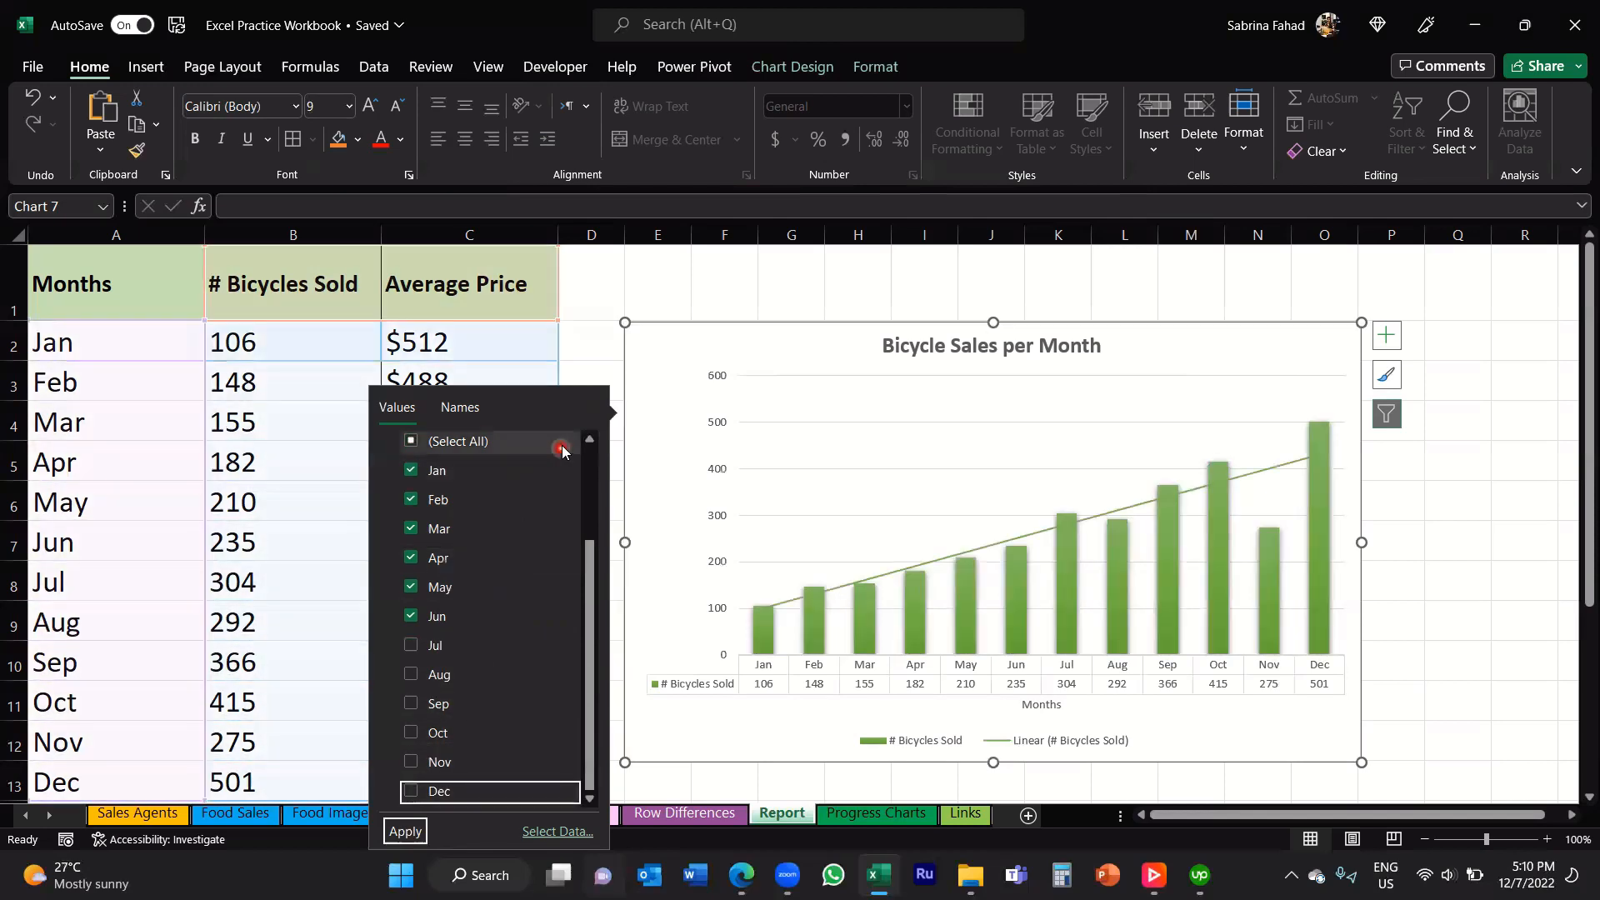
click(405, 831)
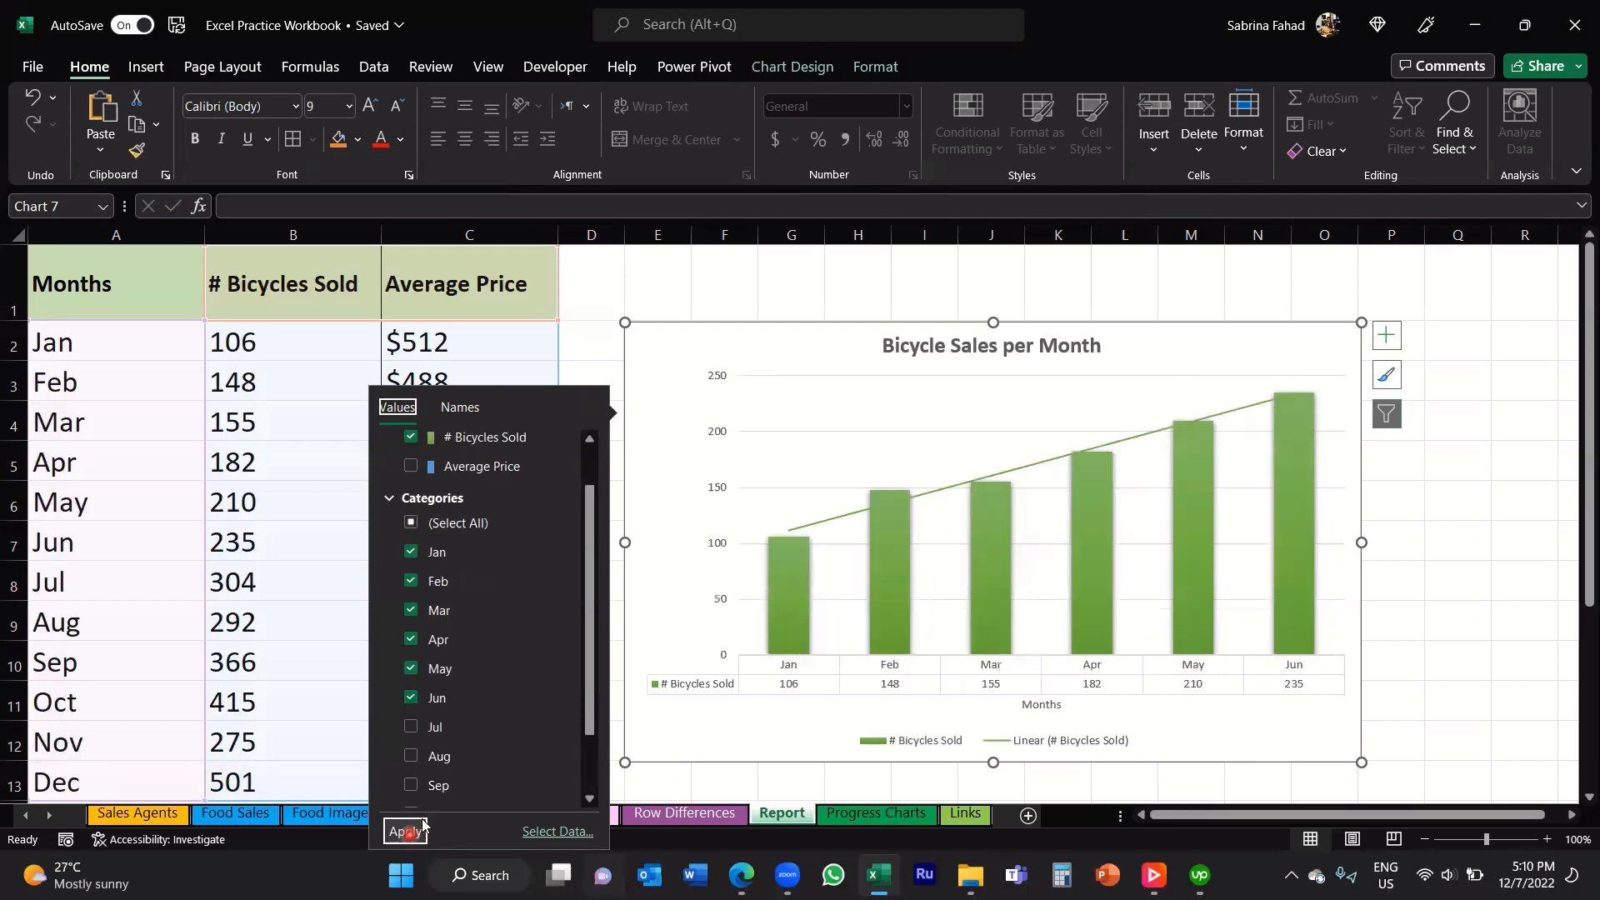